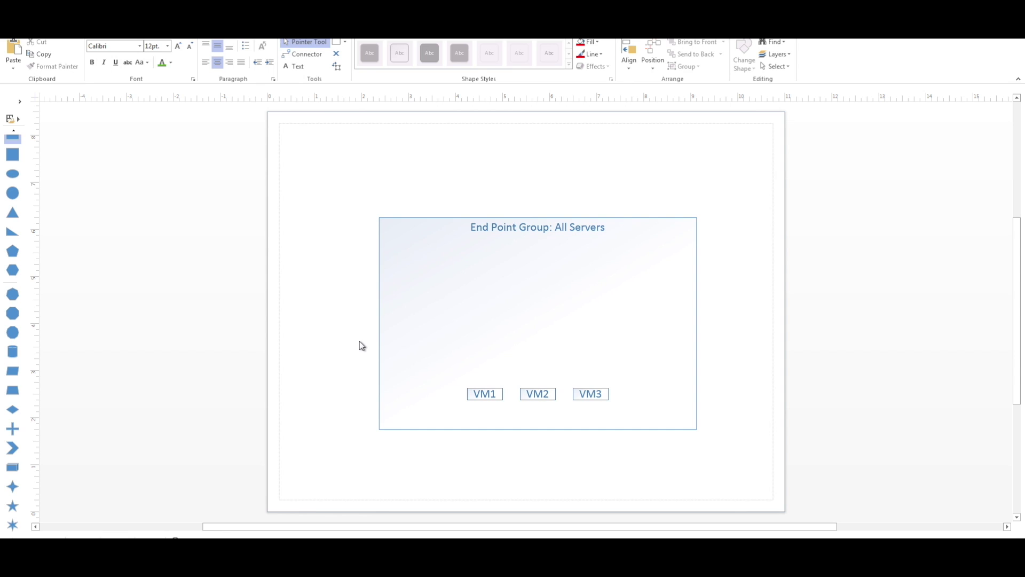
Select the three VM shapes, then the End Point Group: All Servers container, clearing each selection
drag(347, 359, 628, 425)
click(591, 451)
click(557, 236)
click(298, 313)
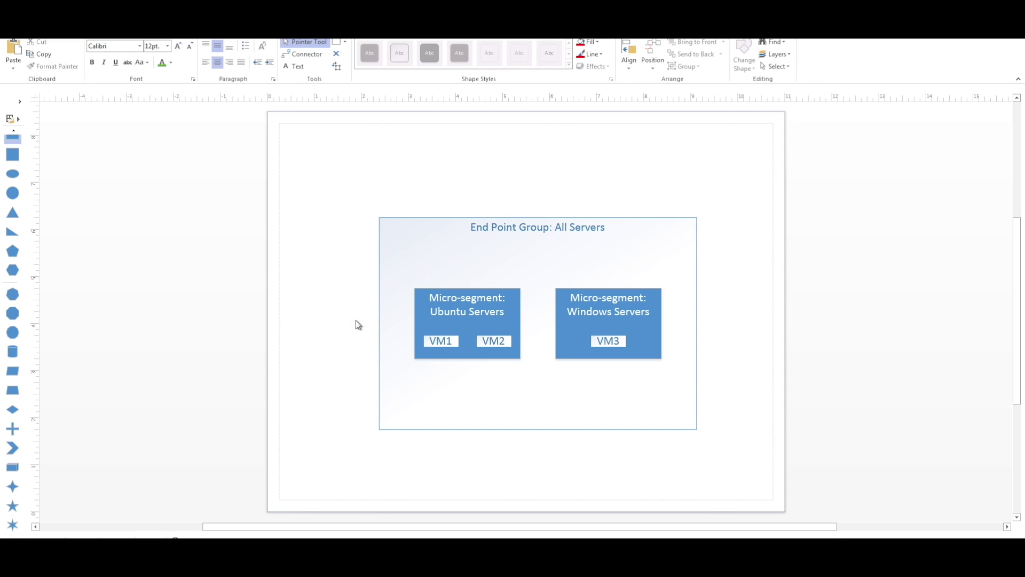
Select VM1 and VM2, then the Ubuntu Servers and Windows Servers boxes in turn
drag(358, 326, 534, 364)
click(437, 306)
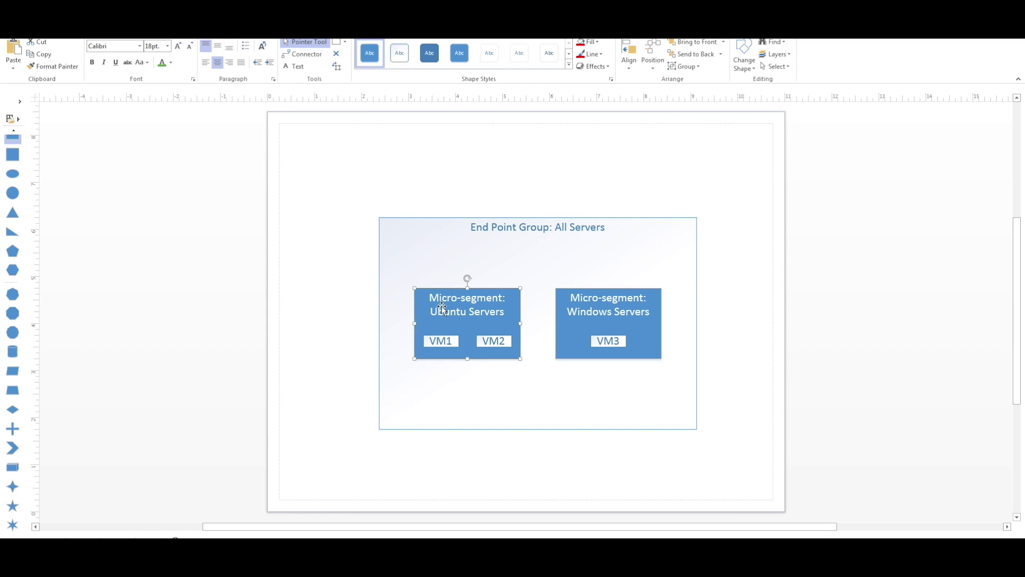
click(604, 315)
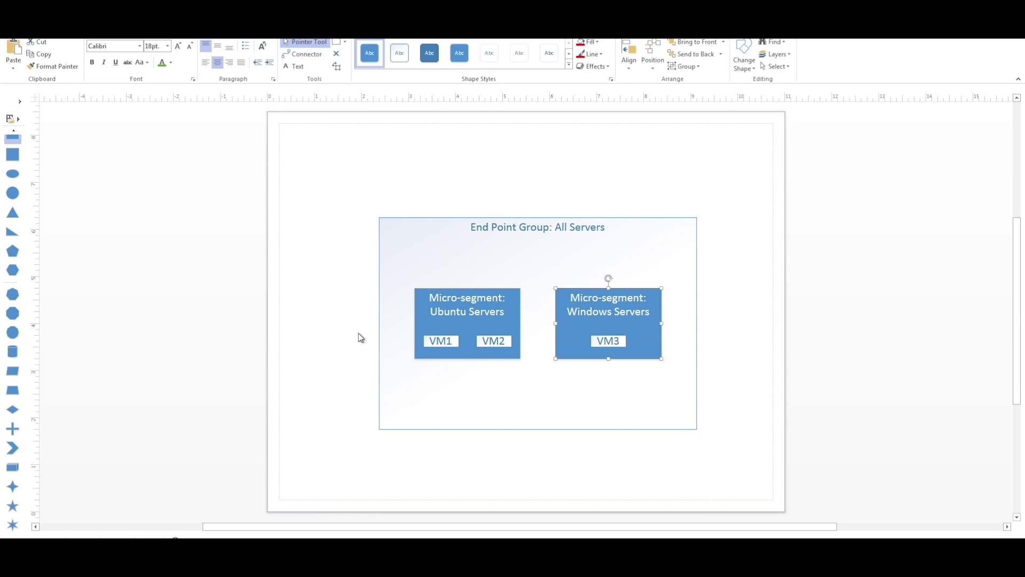
click(495, 313)
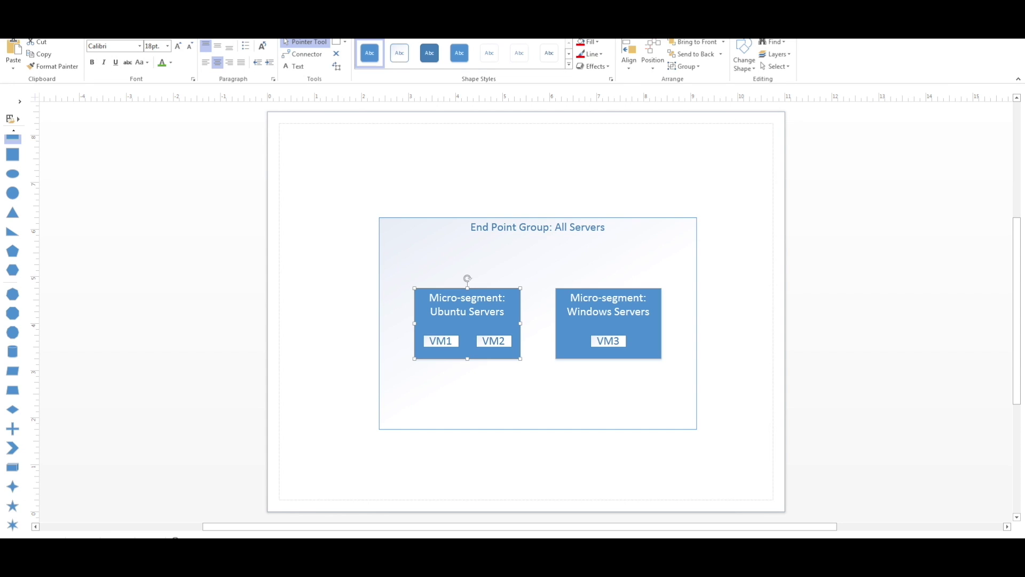
click(625, 310)
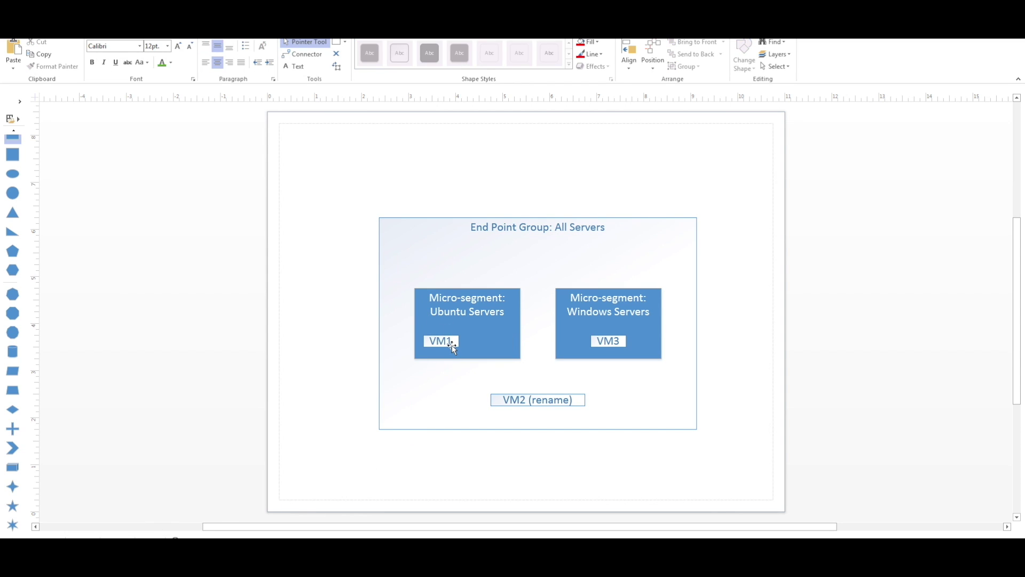
Select the VM2 (rename) shape to finish the diagram layout
click(522, 401)
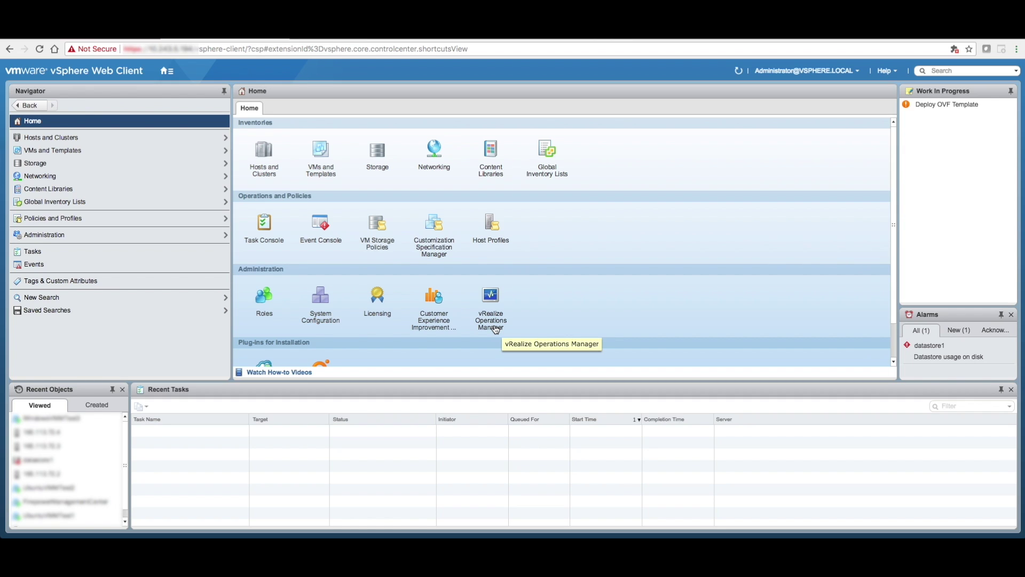
click(213, 41)
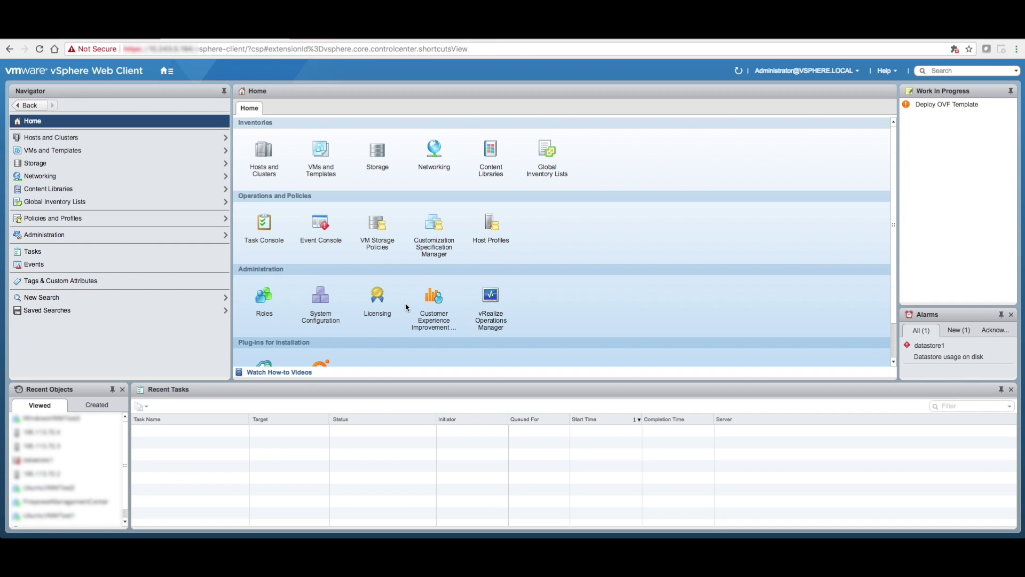
In Hosts and Clusters, expand the SecurityESX datacenter, view its details, then switch to the networks inventory
click(54, 138)
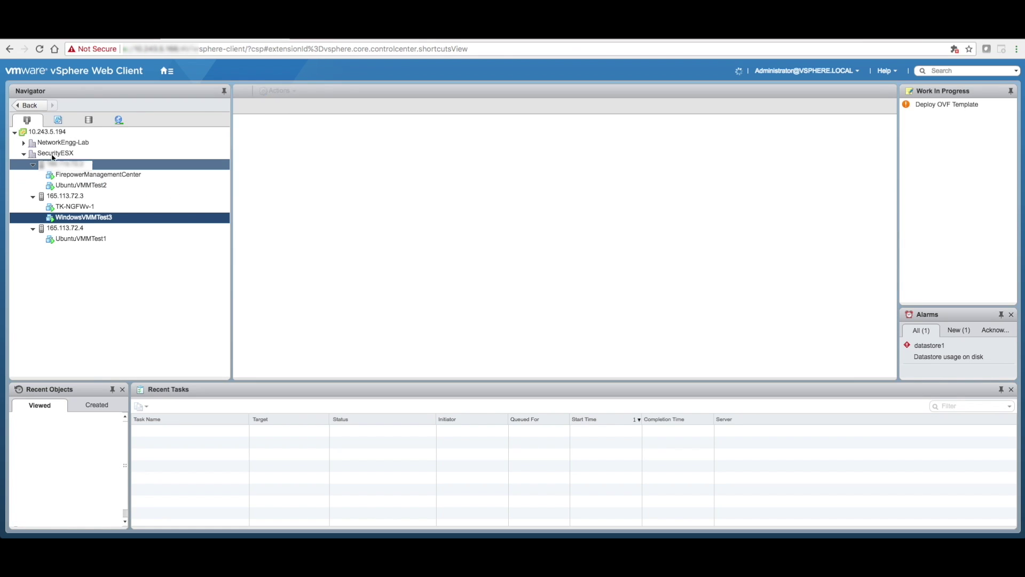
click(181, 199)
click(182, 206)
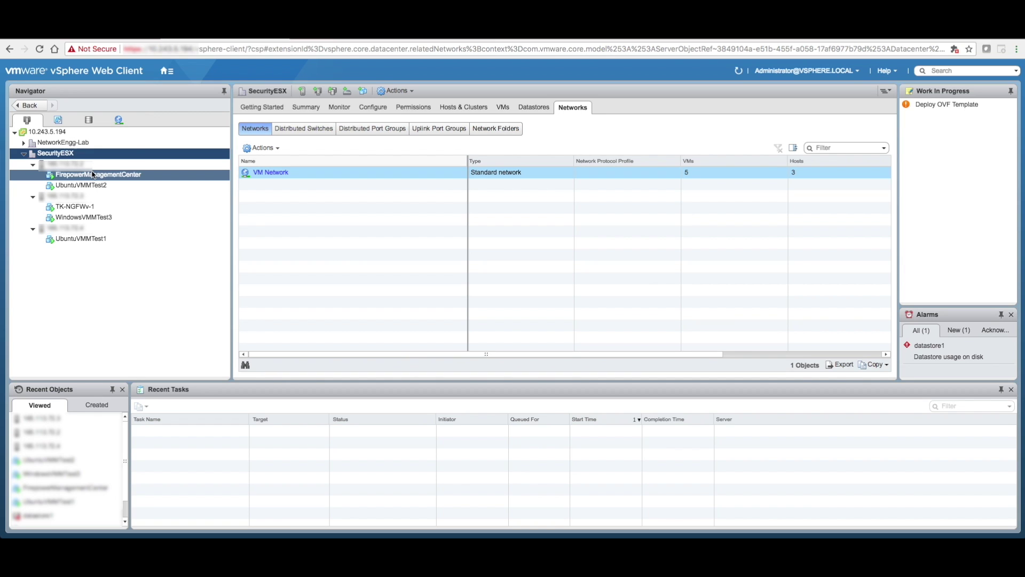
click(118, 120)
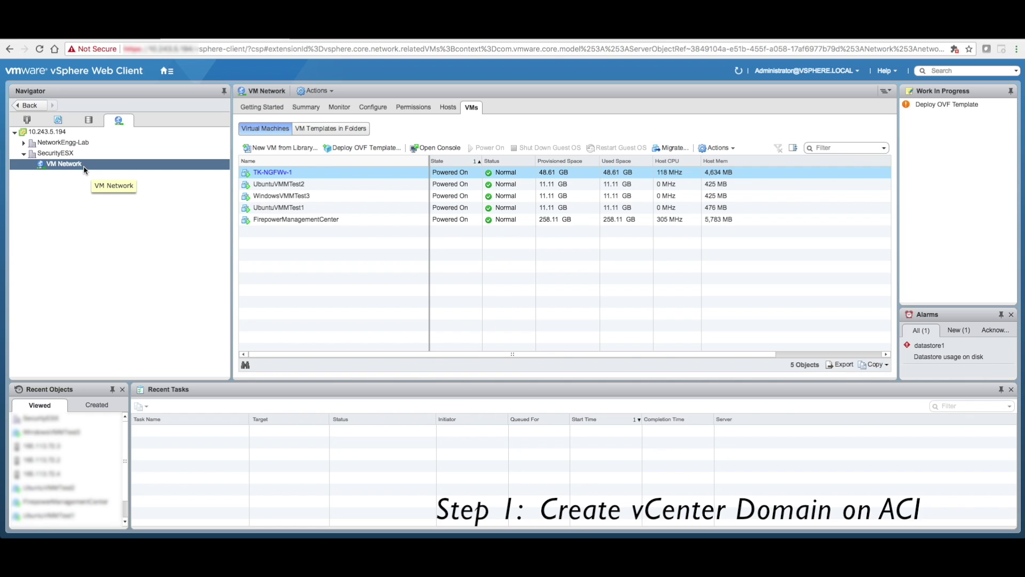
In Cisco APIC's VM Networking inventory, start Create vCenter Domain from the VMware provider
click(91, 38)
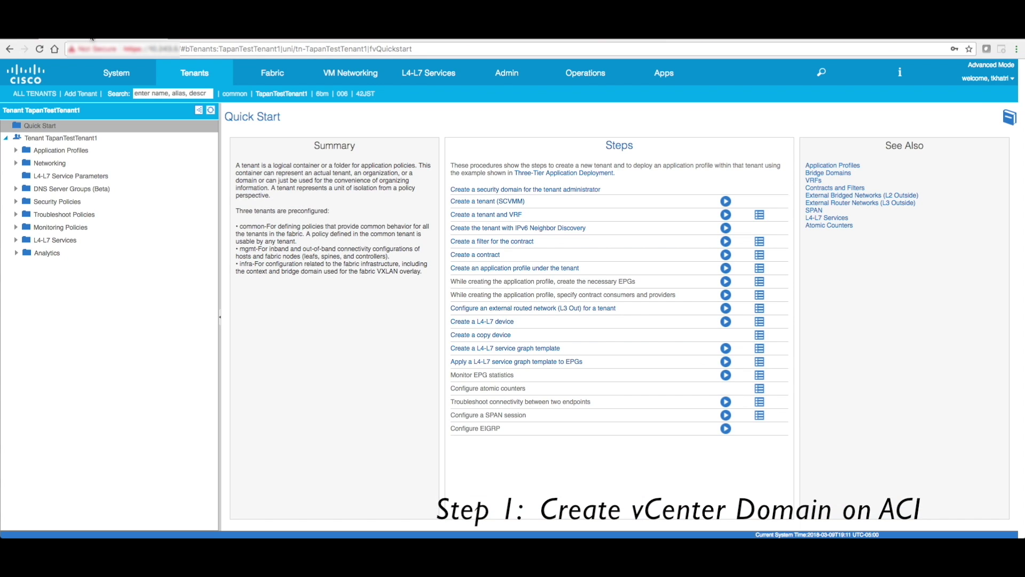
click(351, 75)
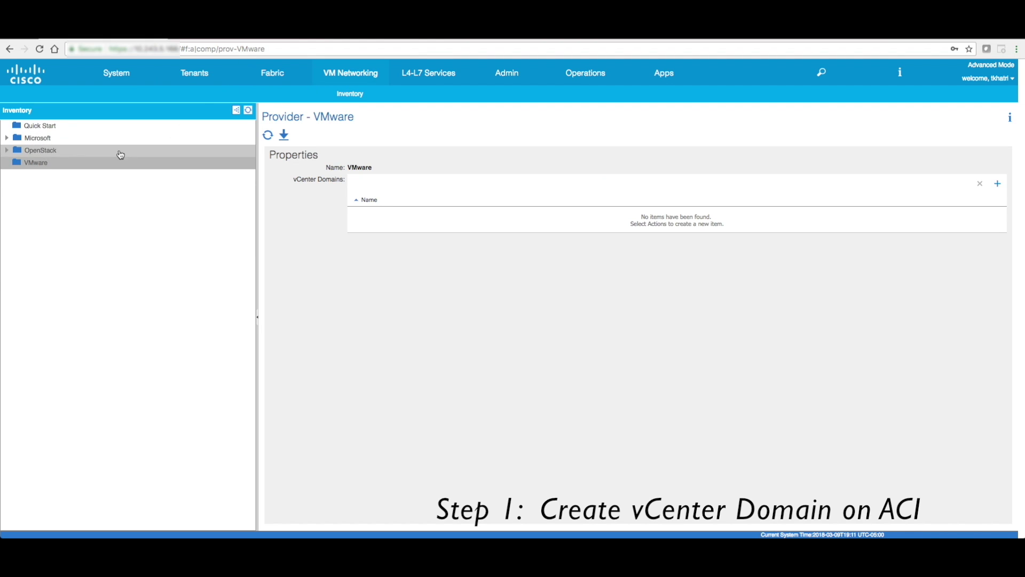
right_click(81, 162)
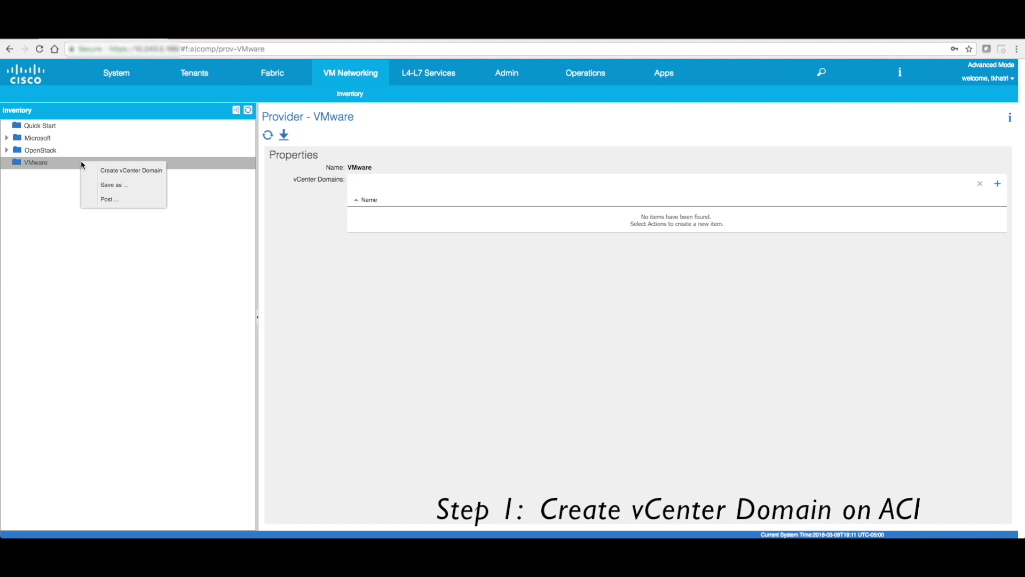
click(107, 172)
click(487, 118)
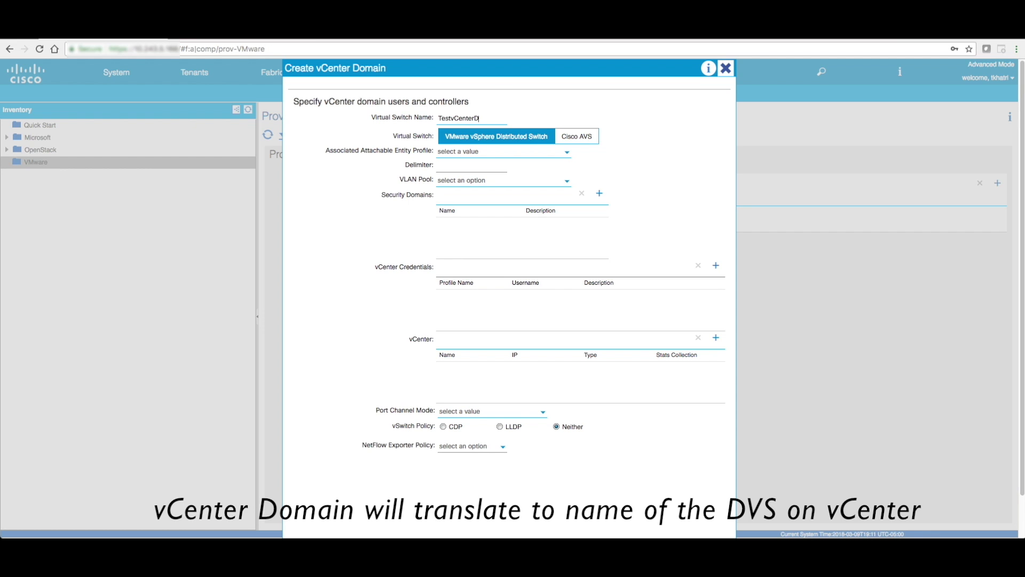
Name the domain TestvCenterDomain, choose the default-Navisite entity profile, and submit
text(omain)
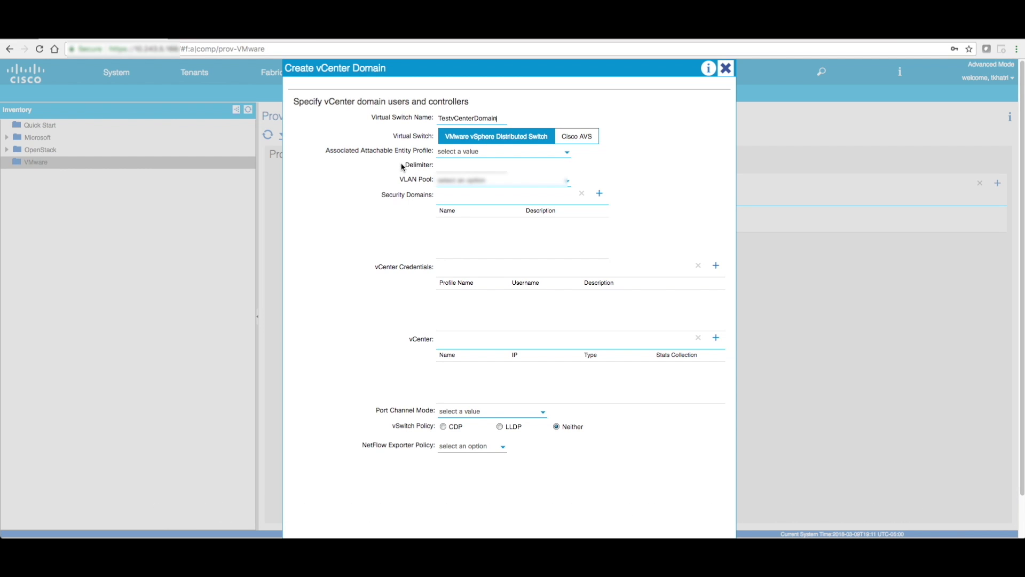
click(459, 152)
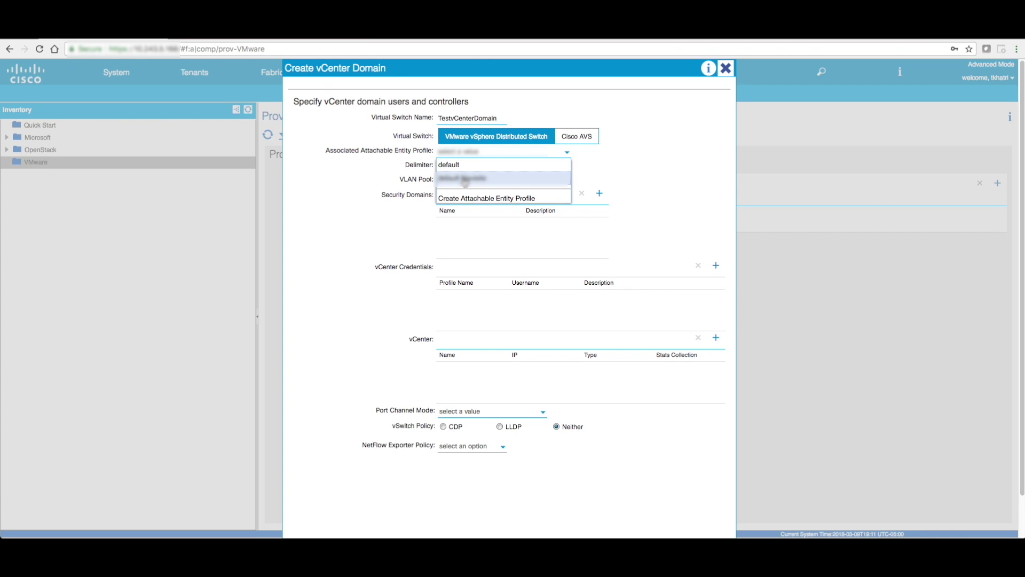
click(463, 179)
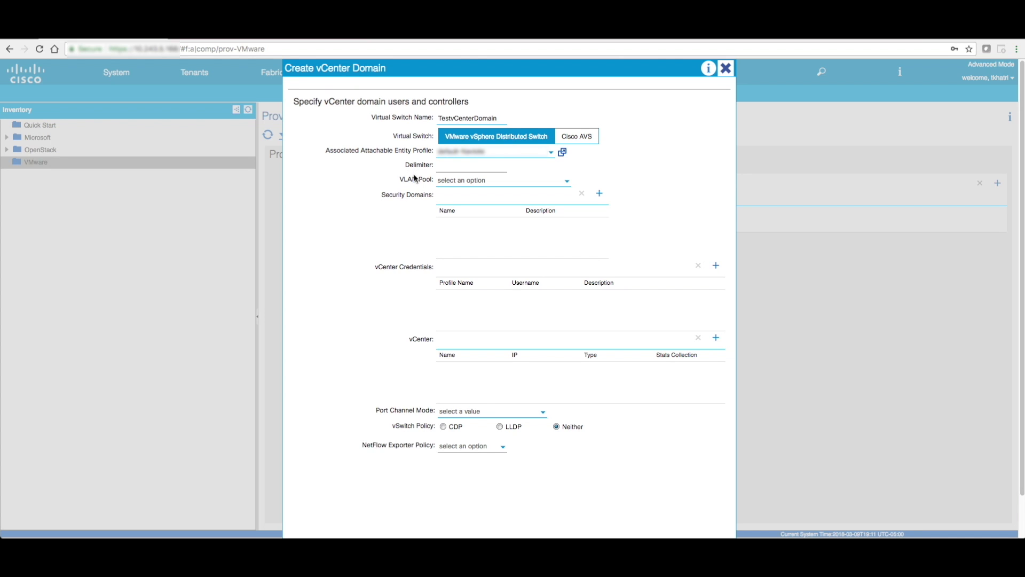
scroll(416, 178, down, 1)
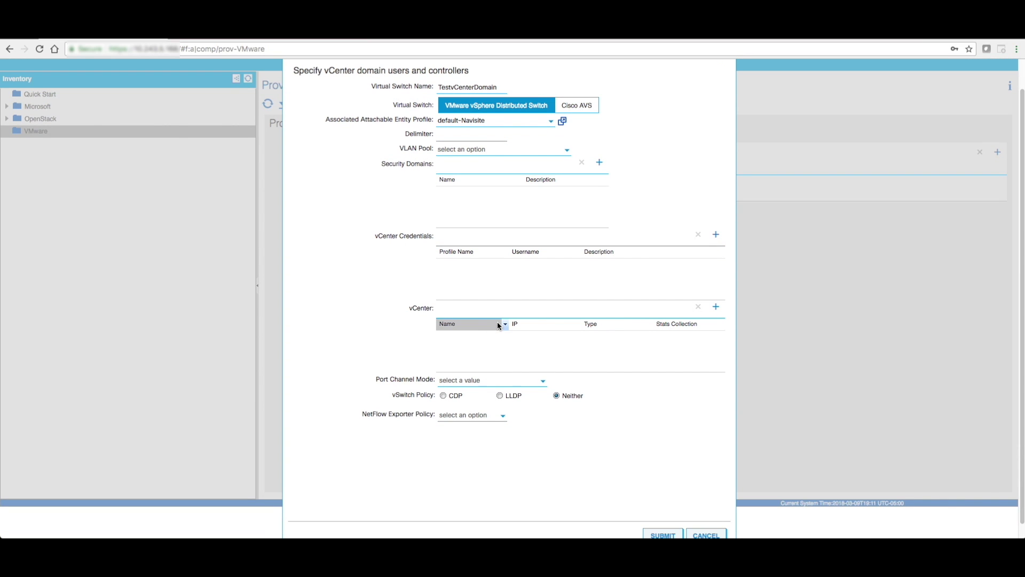
scroll(432, 302, down, 1)
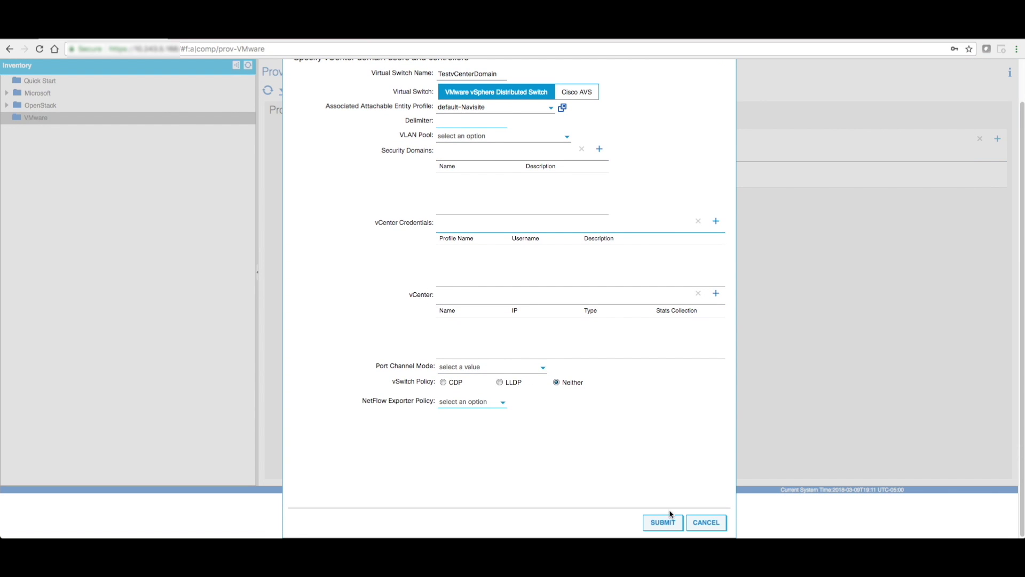
click(664, 523)
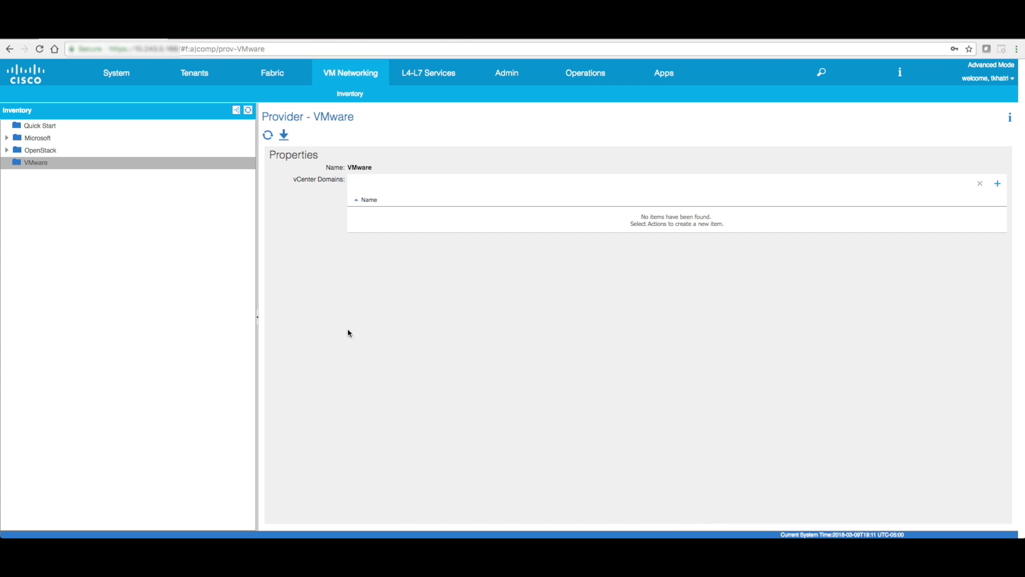
Open TestvCenterDomain's properties and start a new pool from the VLAN Pool list
click(16, 177)
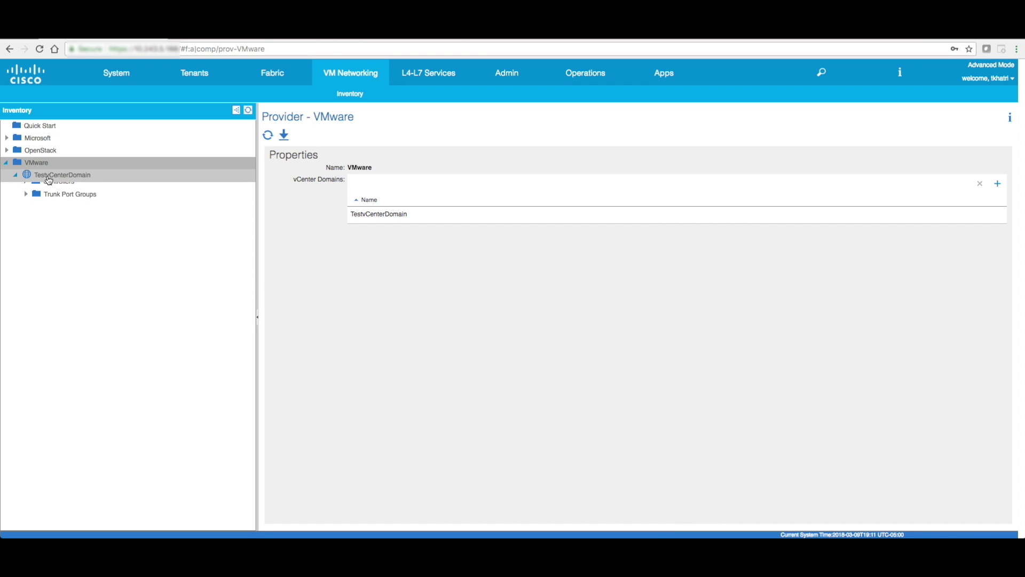
click(62, 177)
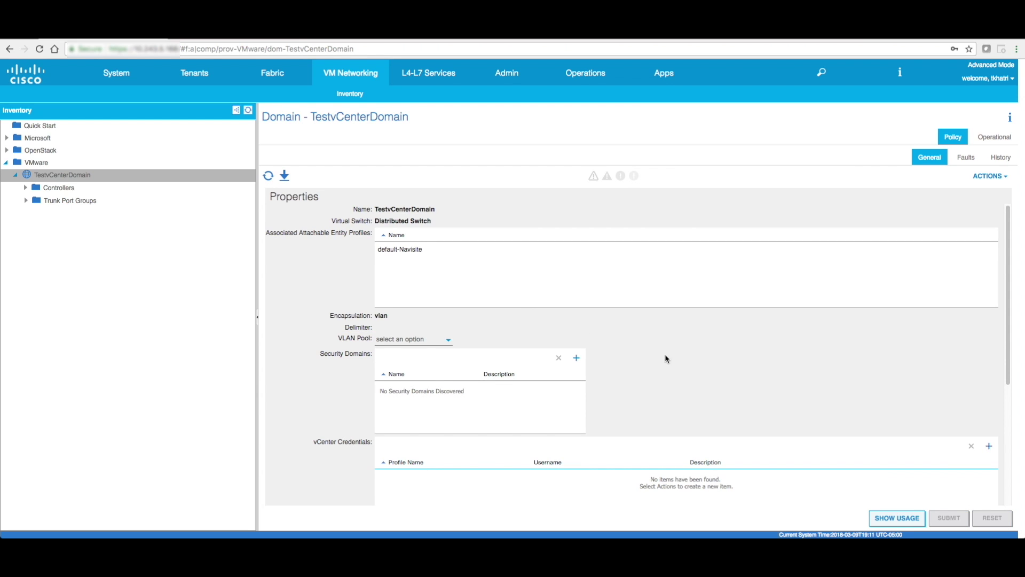
scroll(672, 359, down, 1)
scroll(411, 334, down, 4)
scroll(411, 334, up, 5)
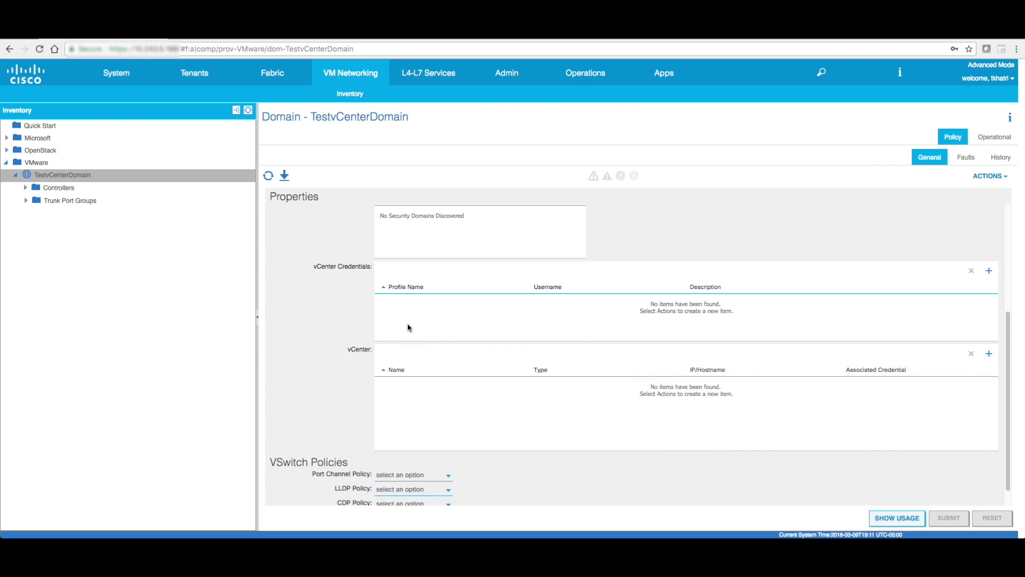
click(408, 288)
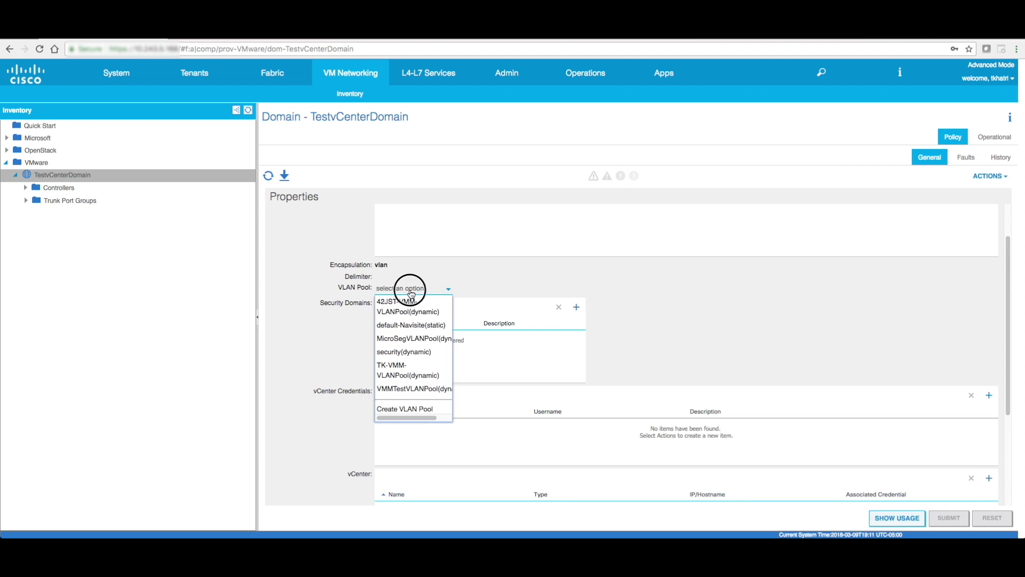
click(433, 411)
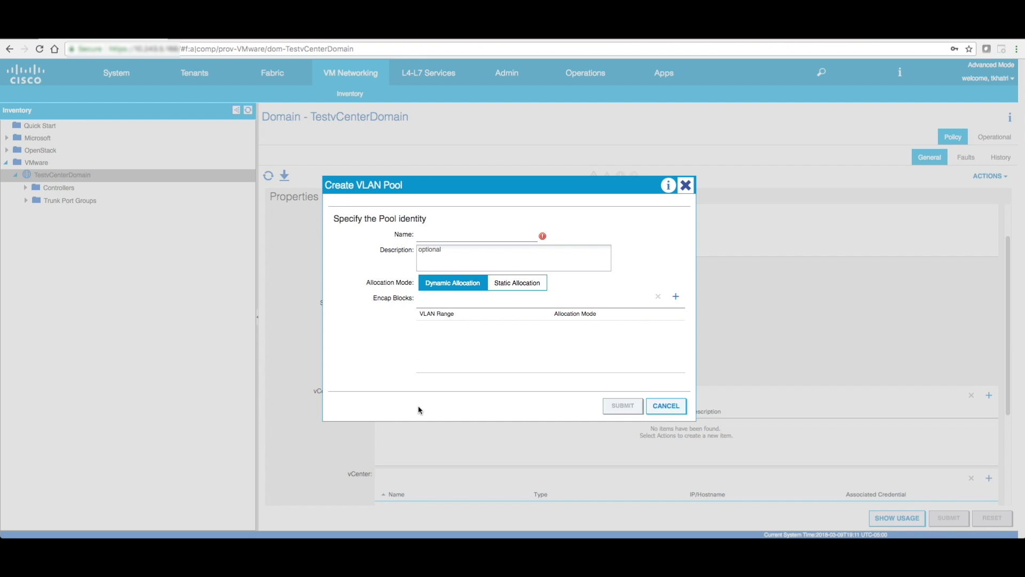
Create VLAN pool TestVMMVLANPool with the range 1000–2000 and submit it
click(436, 236)
text(TestVMMVLANPool)
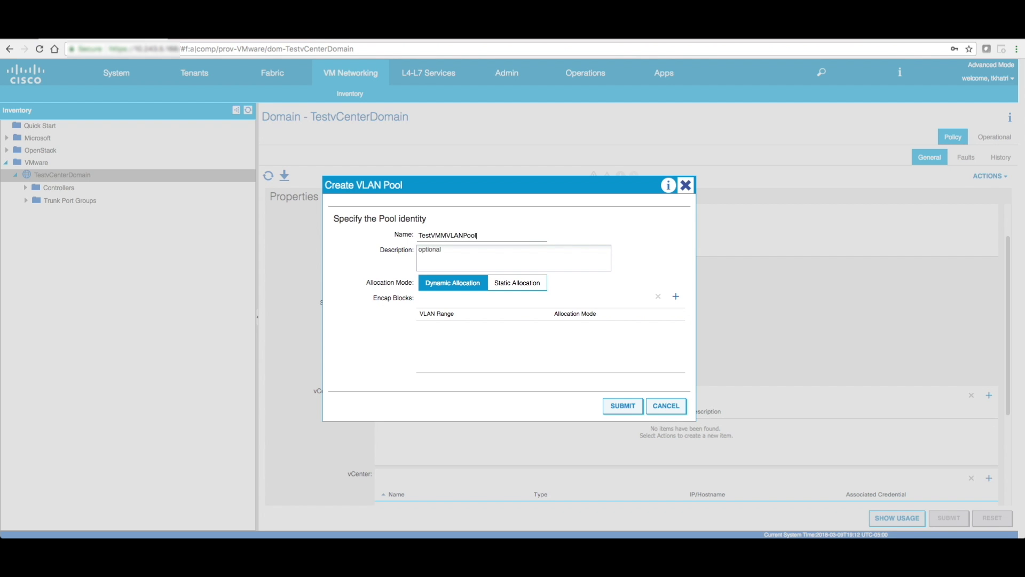
click(677, 297)
text(1000)
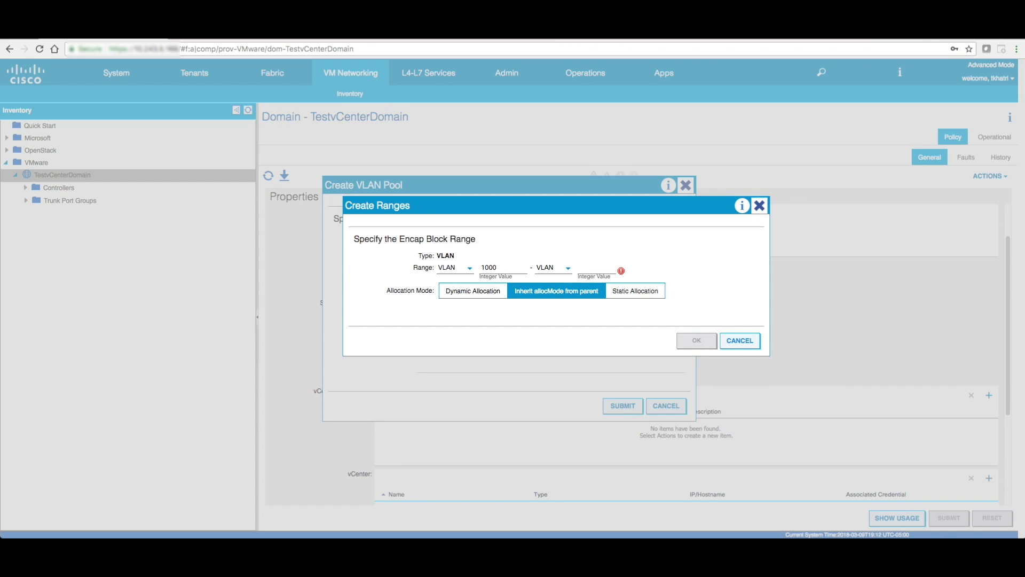
key(Tab)
text(2000)
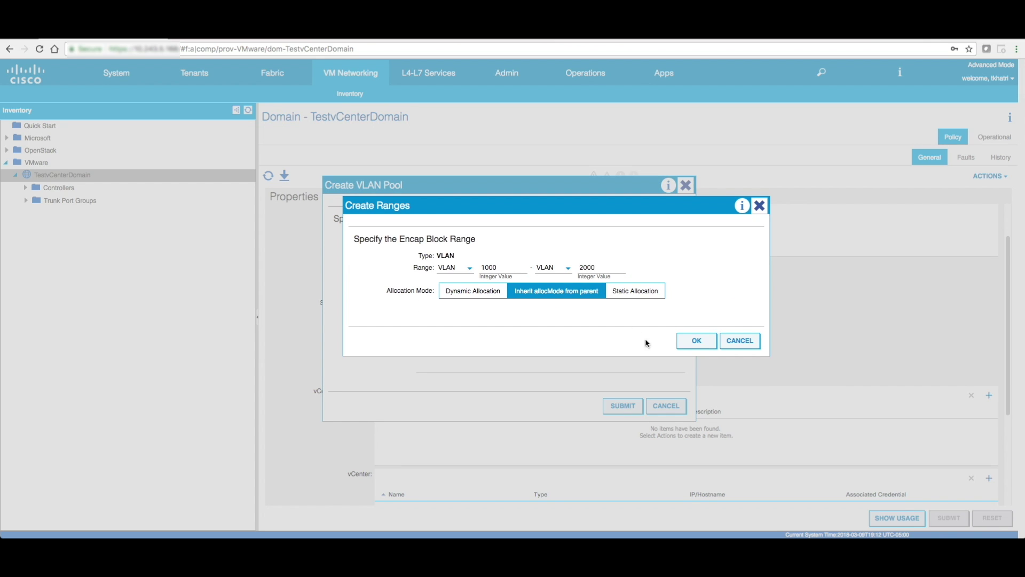
click(703, 343)
click(623, 406)
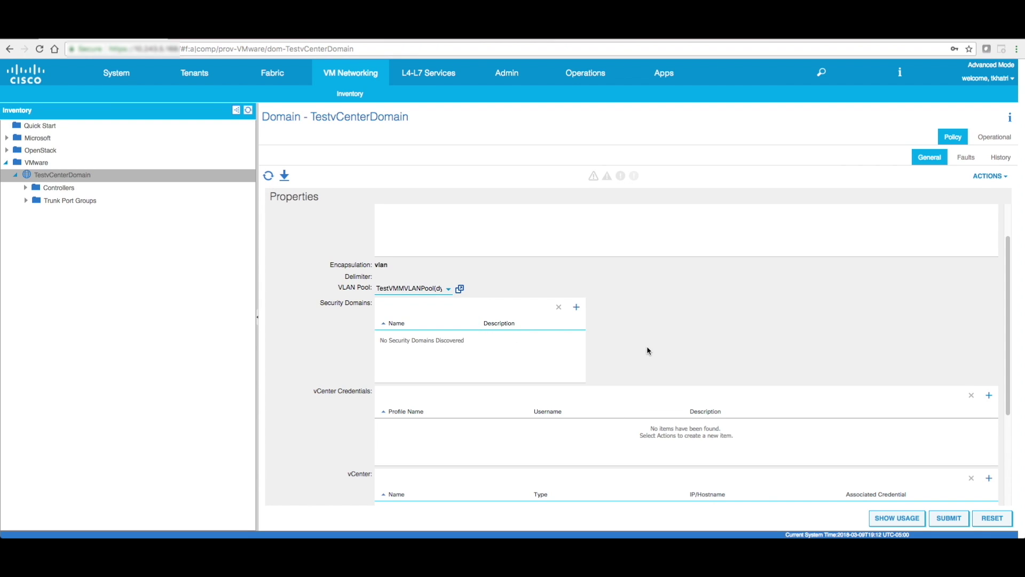
scroll(675, 353, down, 1)
Create credential profile vCenter-Credentials with the vCenter administrator username and password, declining the save-password prompt
click(991, 322)
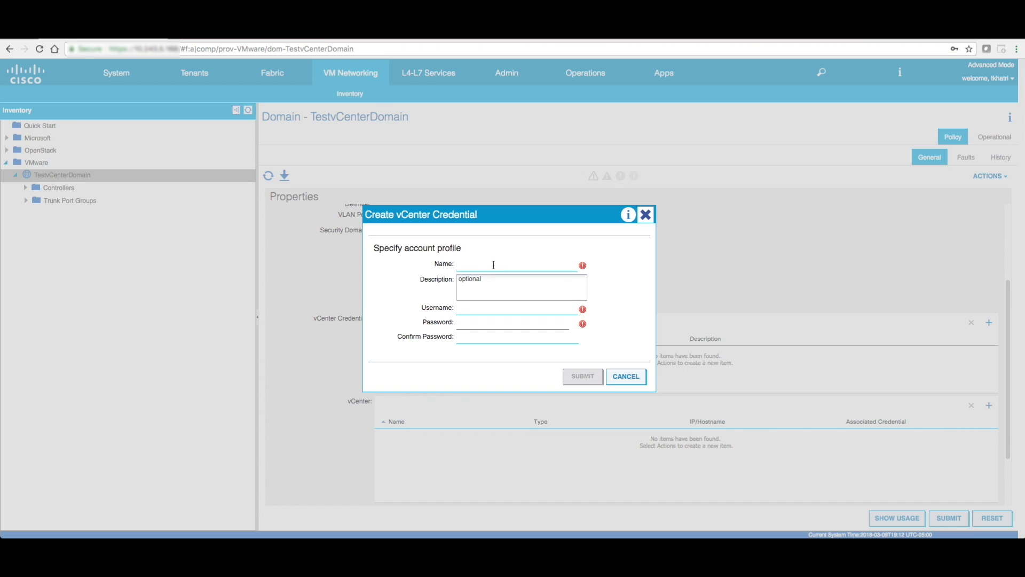
text(vCenter-Credentials)
click(481, 310)
text(administrator@vsphere.local)
key(Tab)
text(*)
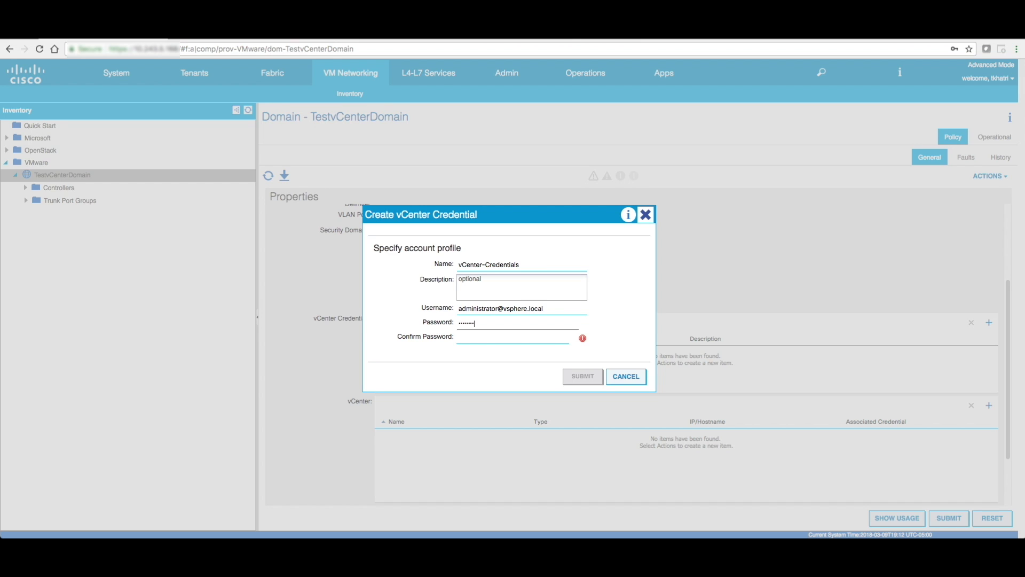
text(*)
click(577, 376)
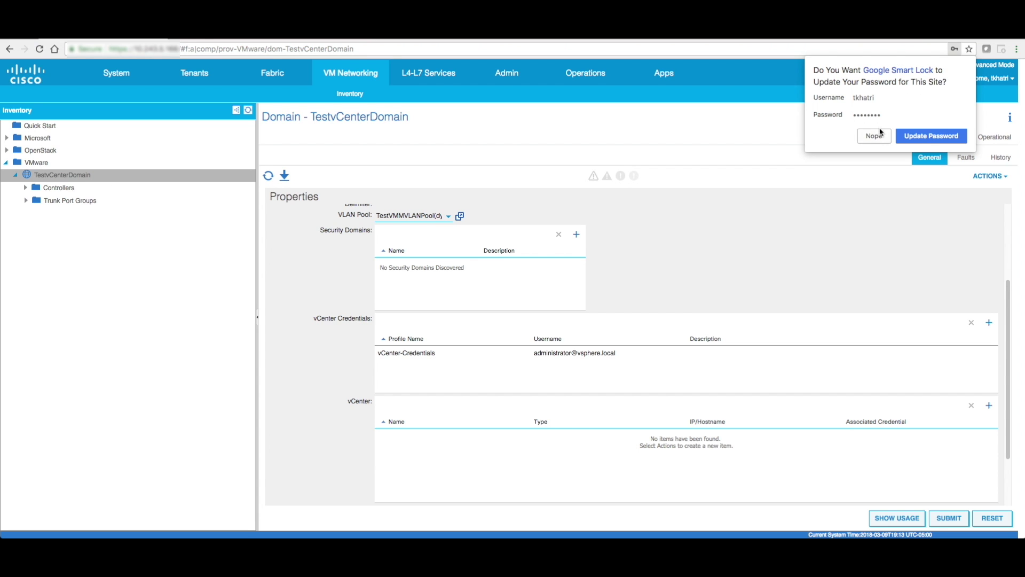
click(875, 136)
Start a vCenter controller named vCenter with the pasted host address and vCenter Default DVS version
scroll(663, 395, down, 2)
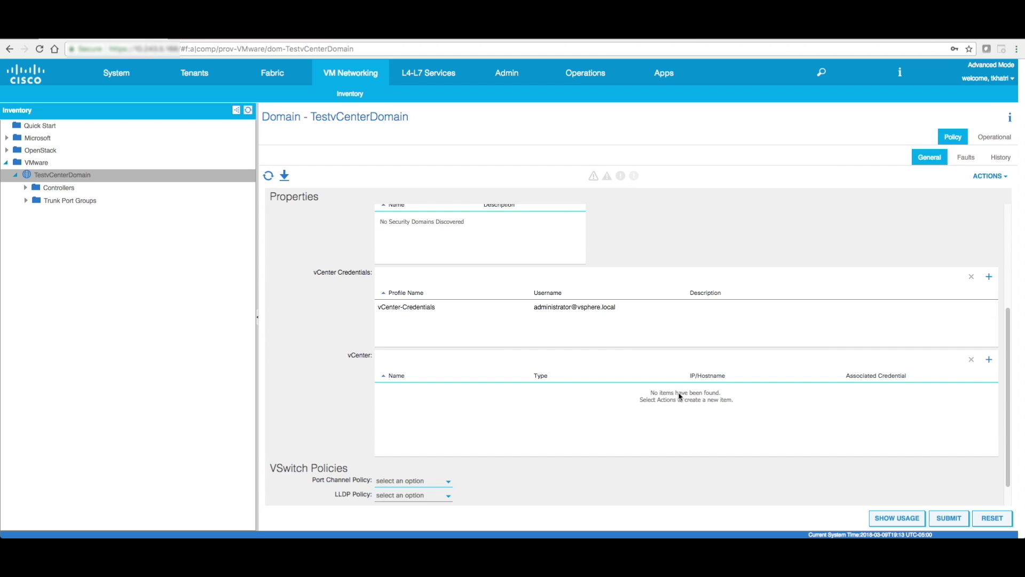
click(989, 359)
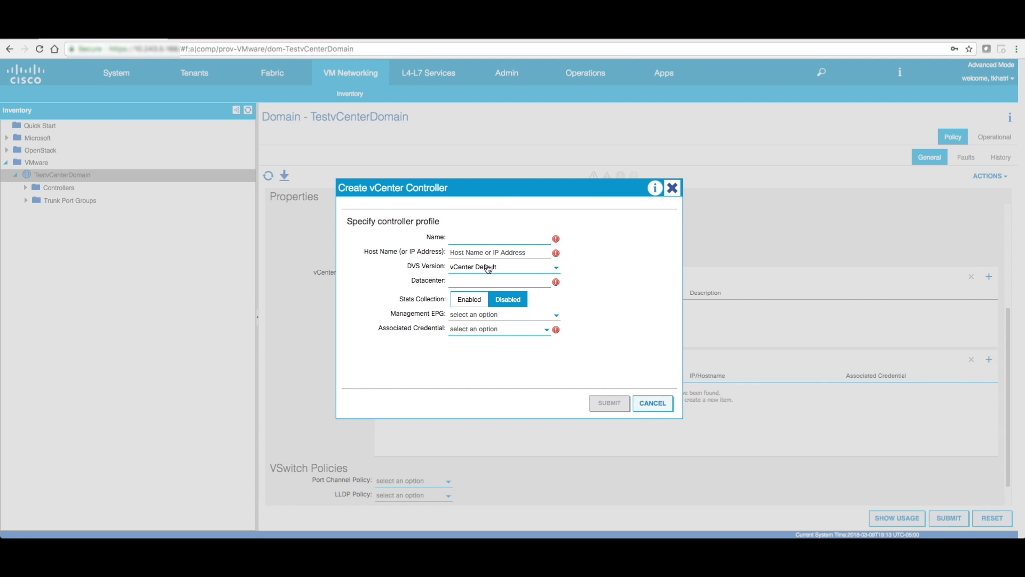
click(498, 240)
text(v)
click(481, 250)
key(ctrl+v)
click(499, 268)
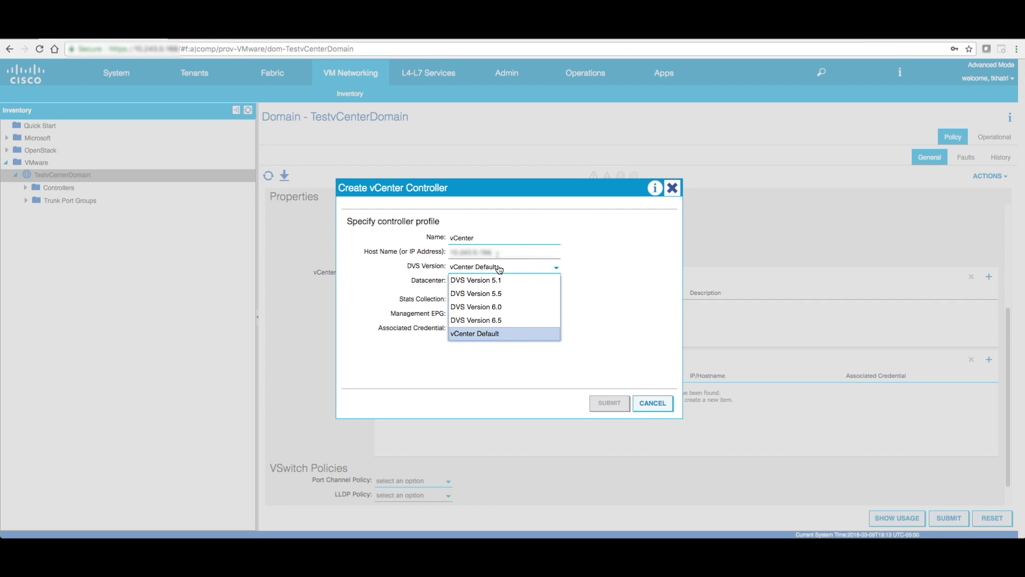
click(492, 336)
Set datacenter SecurityESX, leave the management EPG unset, associate vCenter-Credentials, and submit
click(478, 280)
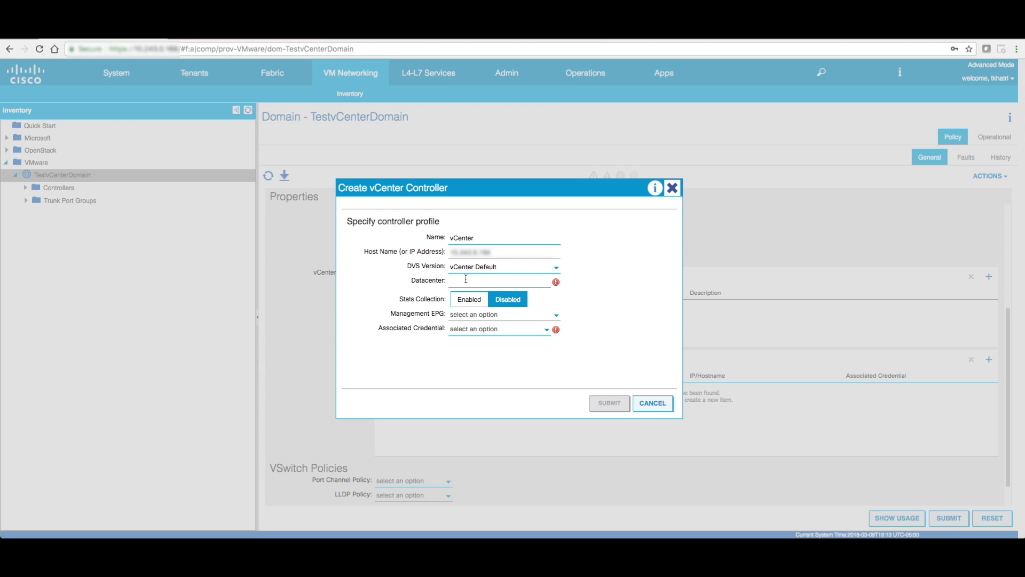
click(237, 40)
click(476, 285)
text(SecurityESX)
click(494, 319)
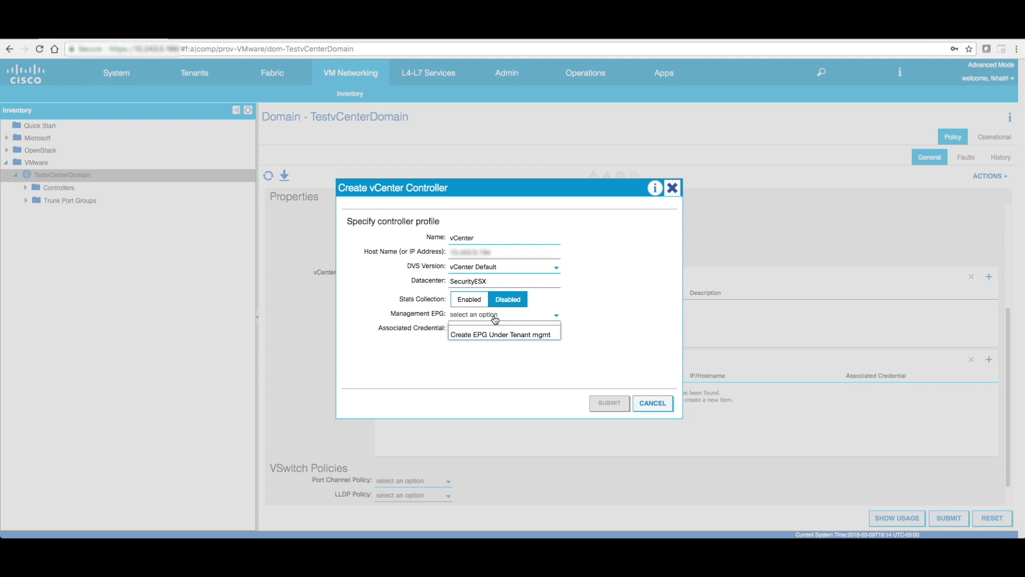
click(614, 318)
click(530, 333)
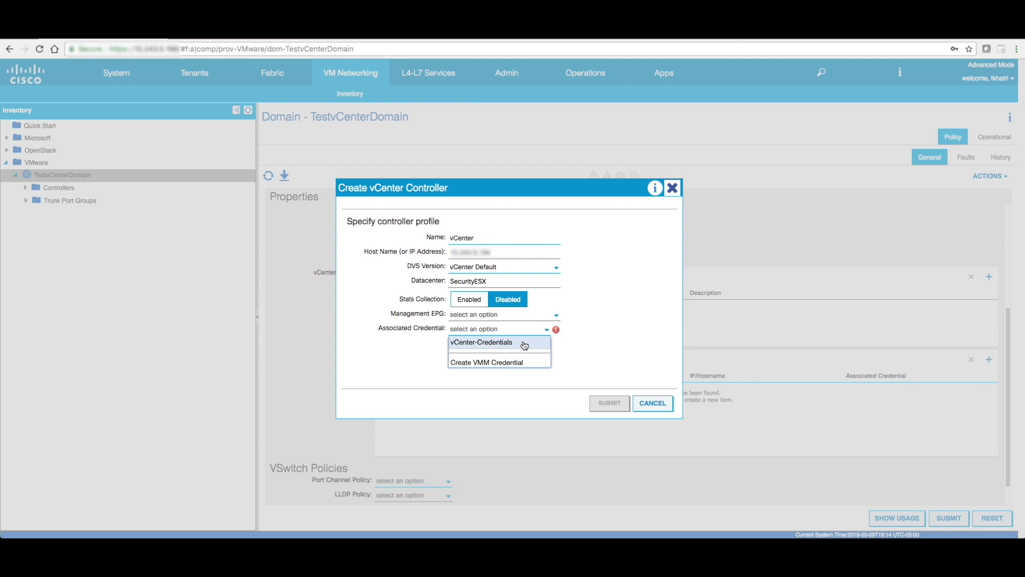
click(524, 343)
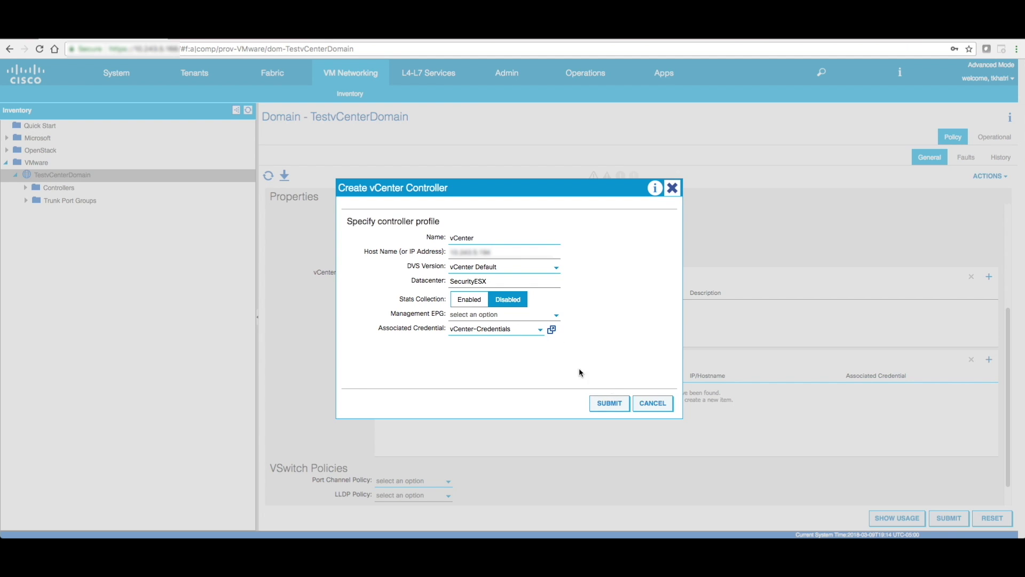
click(610, 404)
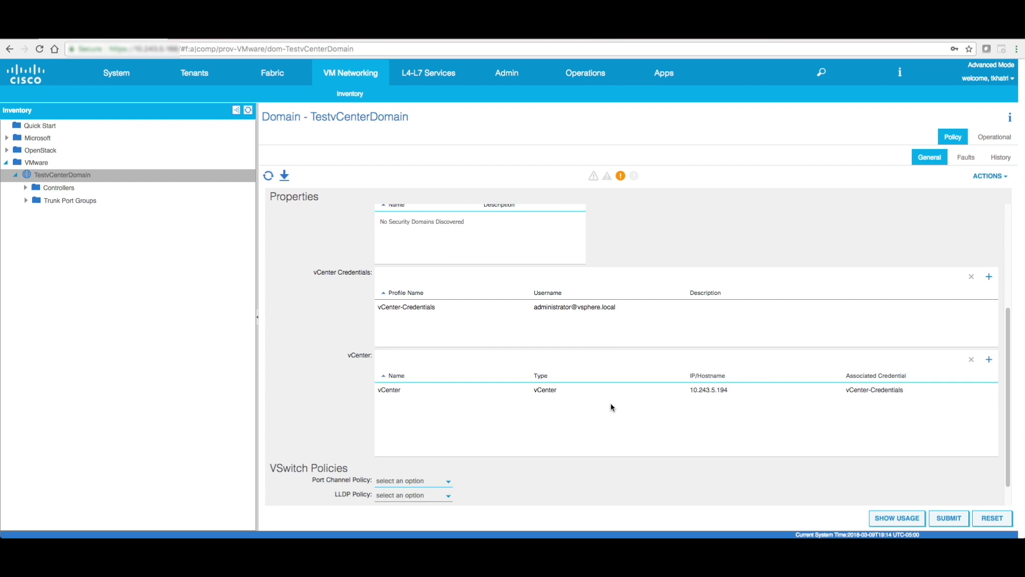
Pick LACPActive for Port Channel, LLDPEnable for LLDP and CDPEnable for CDP Policy
click(411, 453)
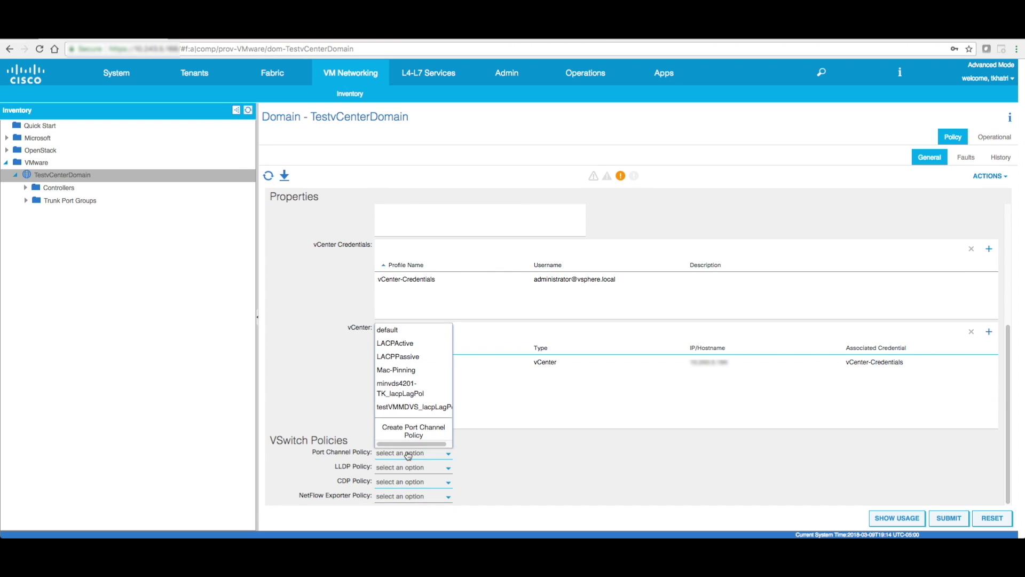
click(424, 346)
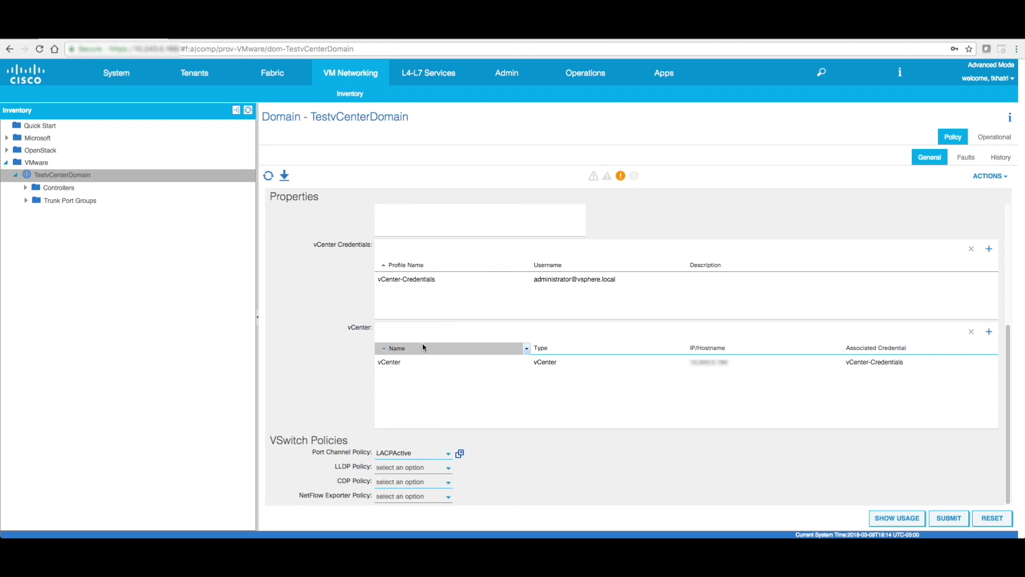
click(428, 469)
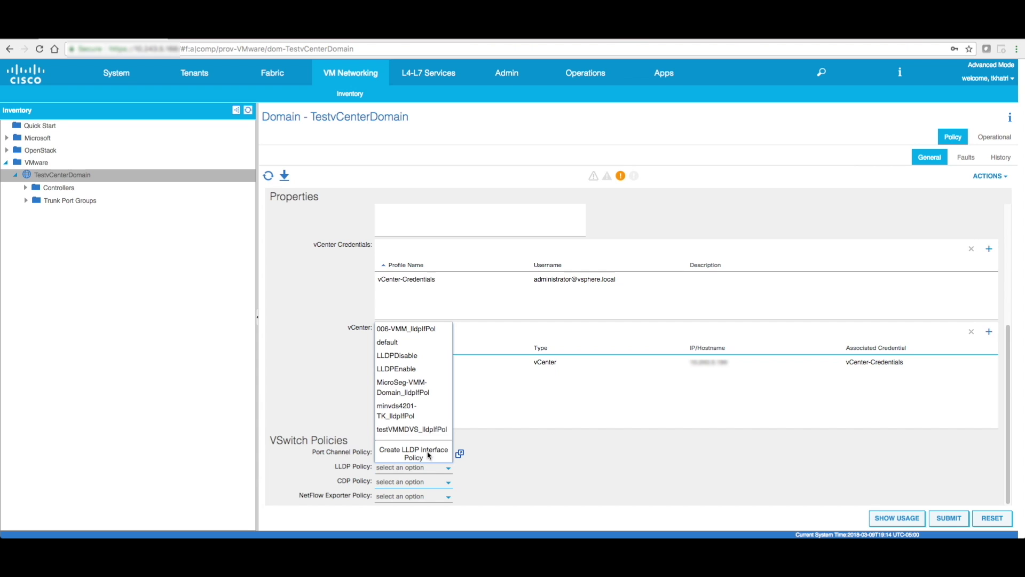
click(427, 368)
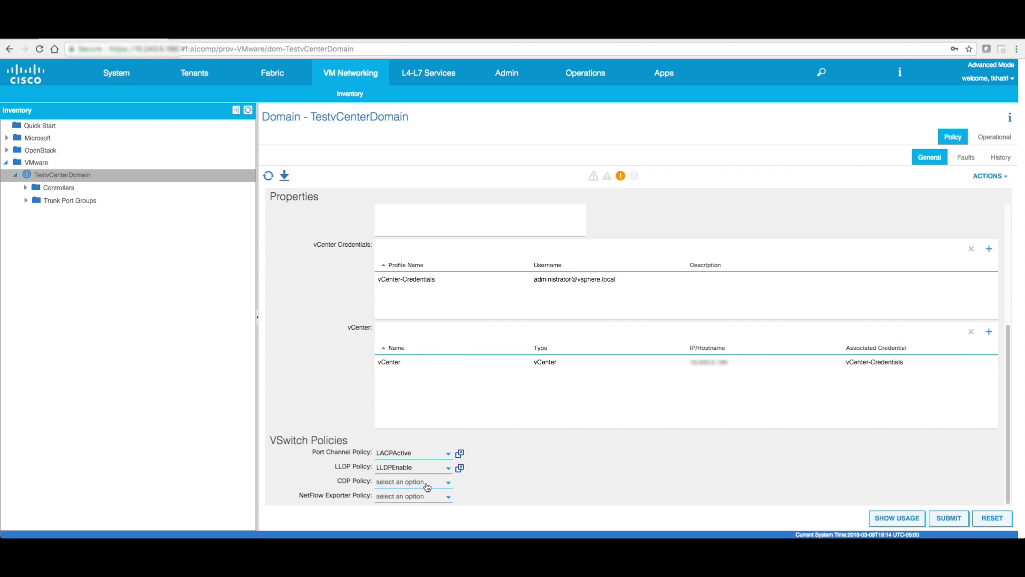
click(425, 485)
click(424, 371)
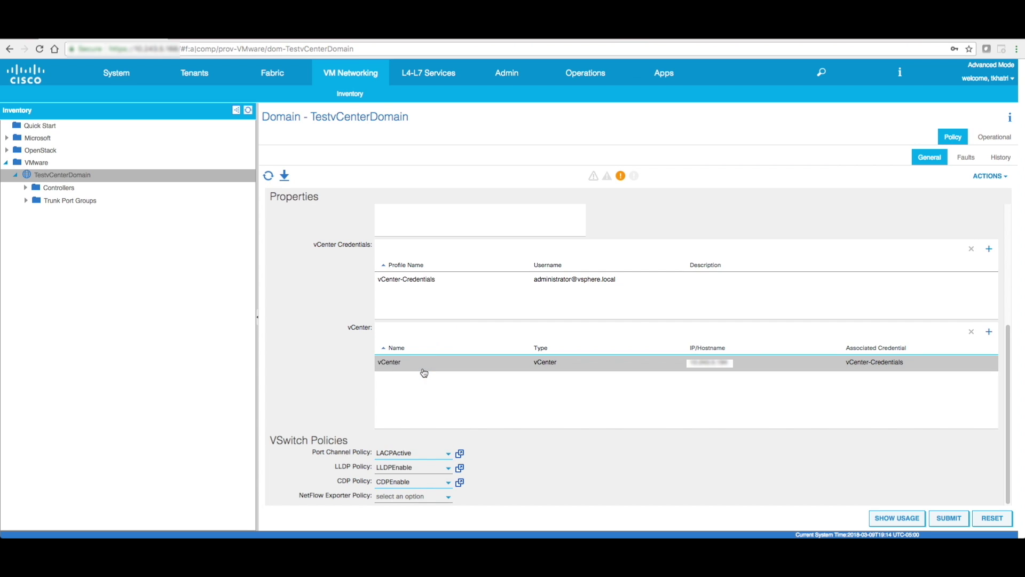
Submit the domain's policy changes despite the warning, then expand Controllers > vCenter > Hypervisors
click(951, 518)
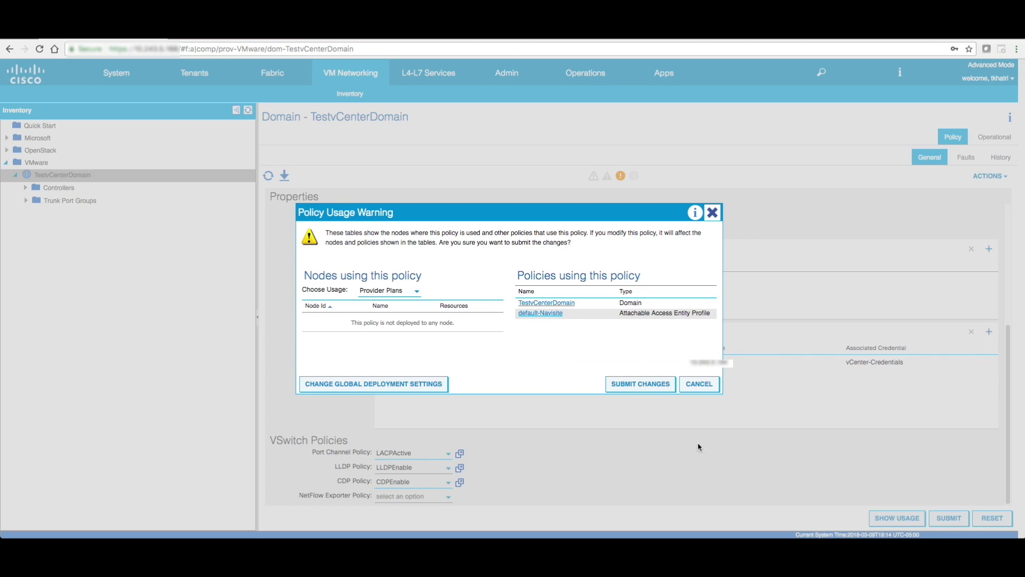
click(633, 384)
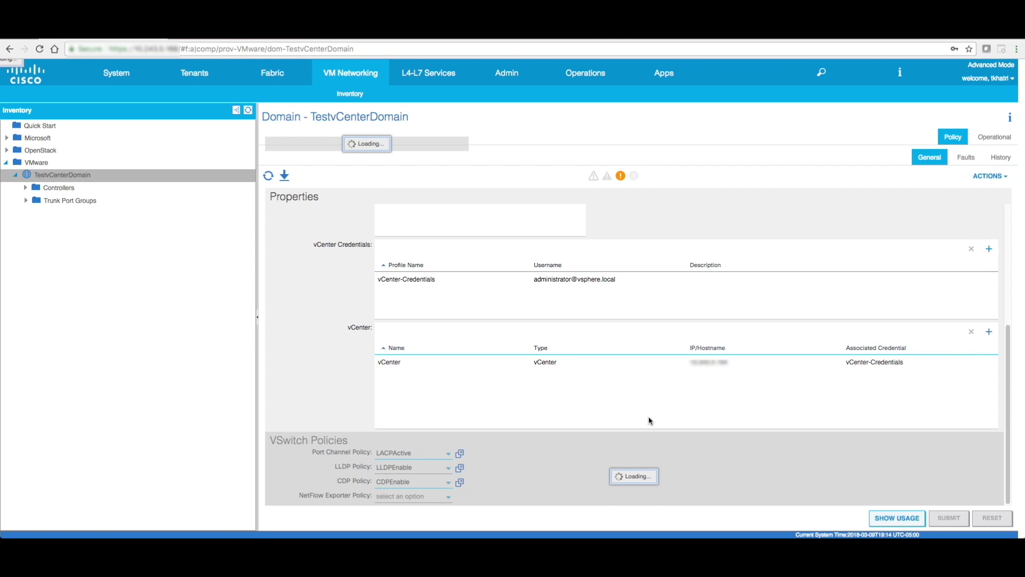
click(25, 187)
click(35, 202)
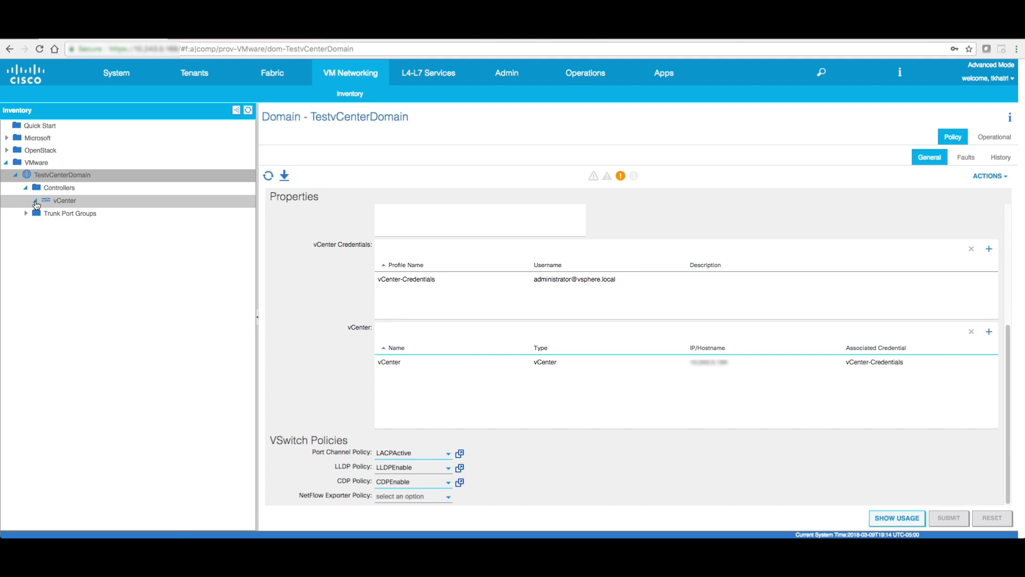
click(45, 213)
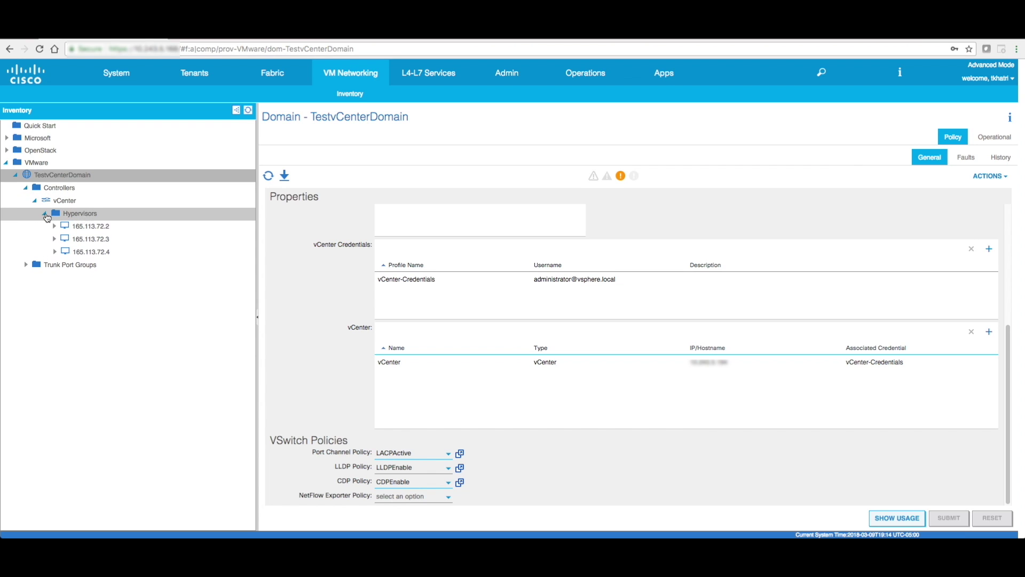
List the virtual machines on hosts 165.113.72.2, 165.113.72.3 and 165.113.72.4
click(81, 227)
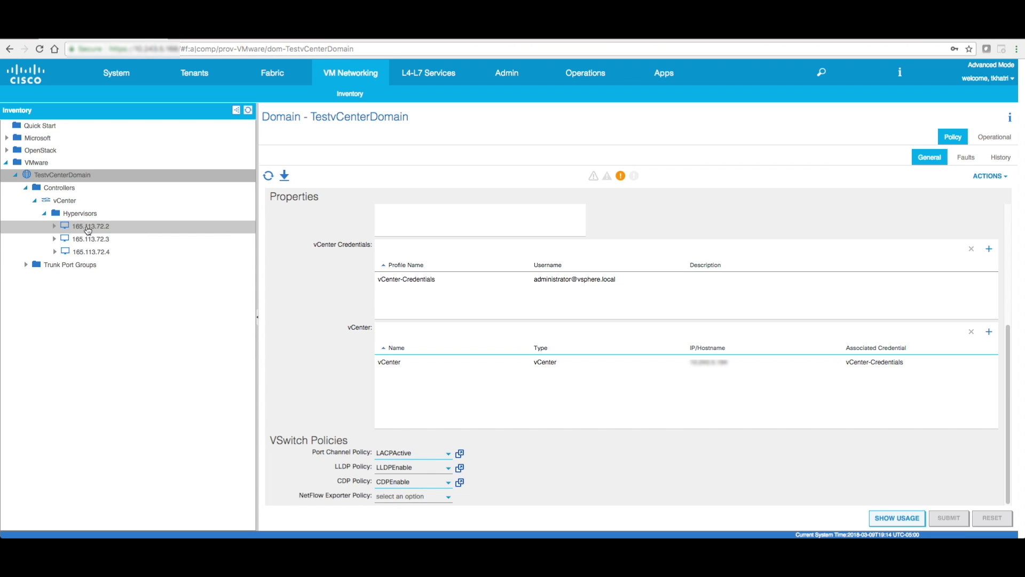
click(53, 227)
click(64, 239)
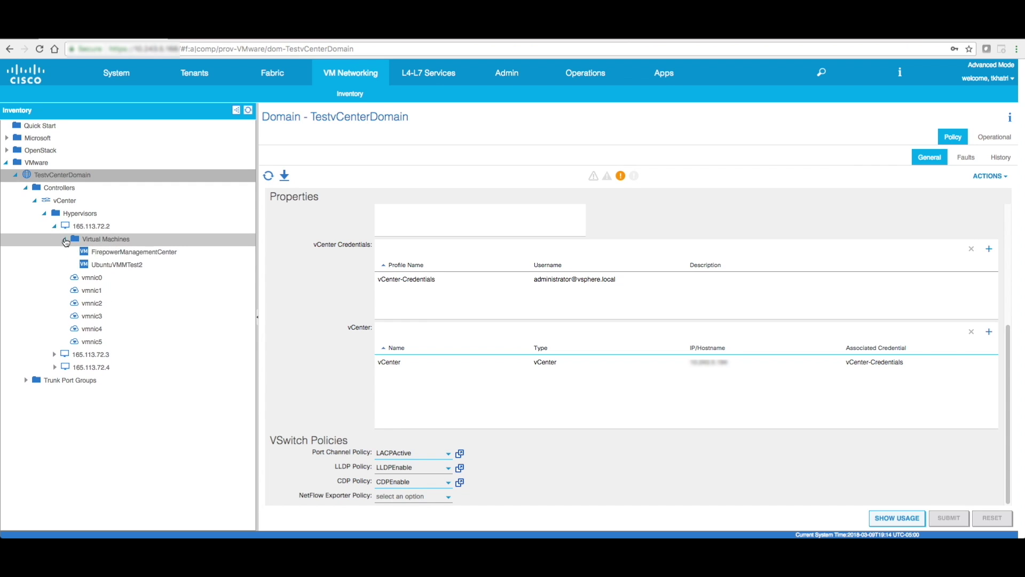
click(55, 370)
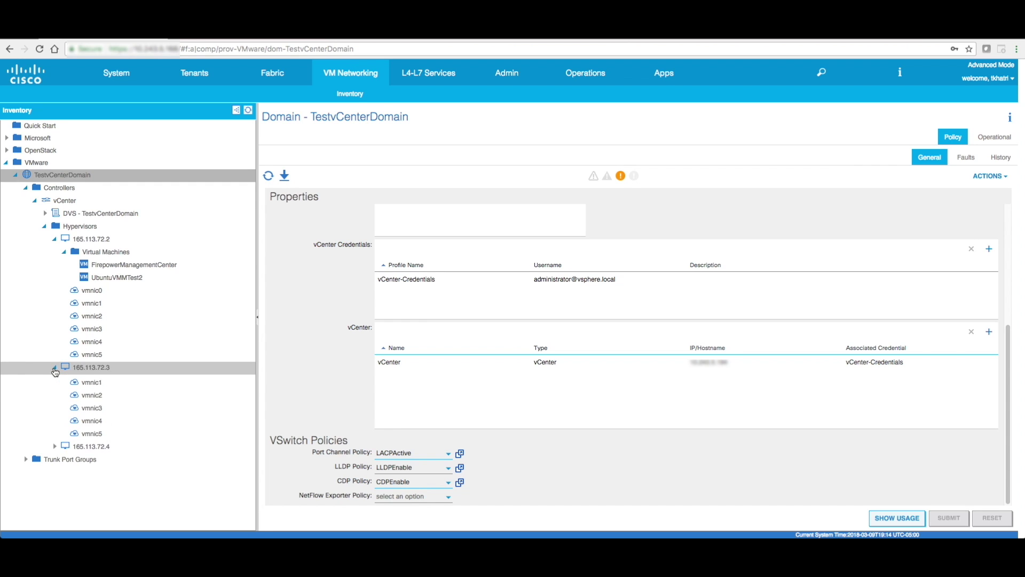
click(64, 380)
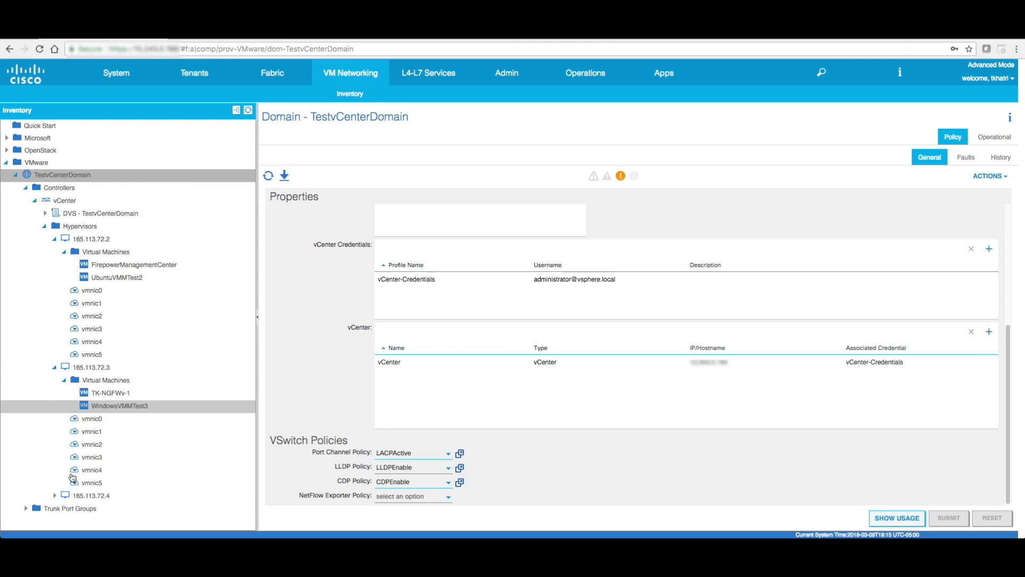
click(54, 495)
click(90, 508)
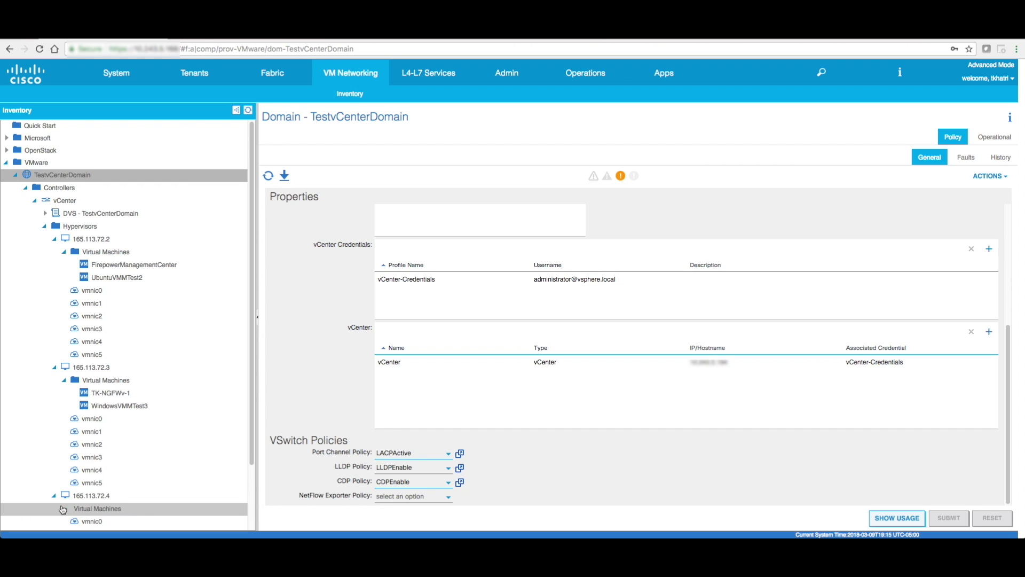
scroll(86, 470, down, 3)
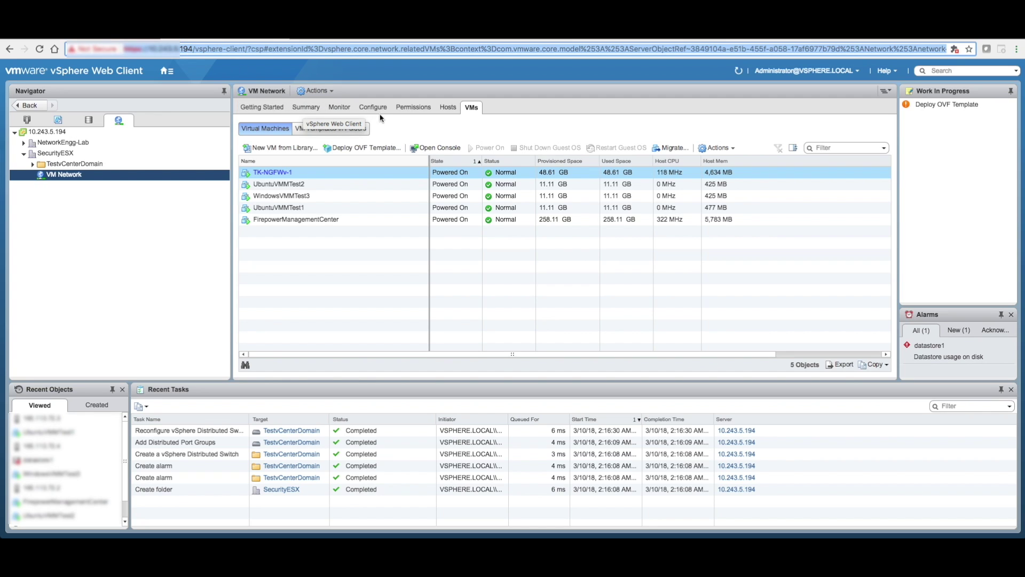
Select the TestvCenterDomain distributed switch inside its networking folder to view its properties
click(74, 163)
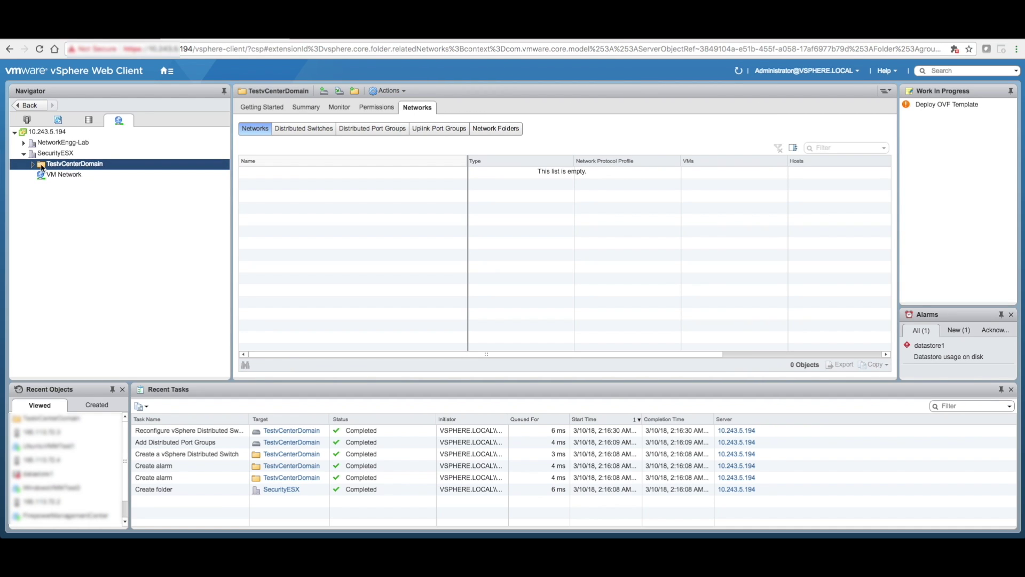
click(33, 164)
click(65, 177)
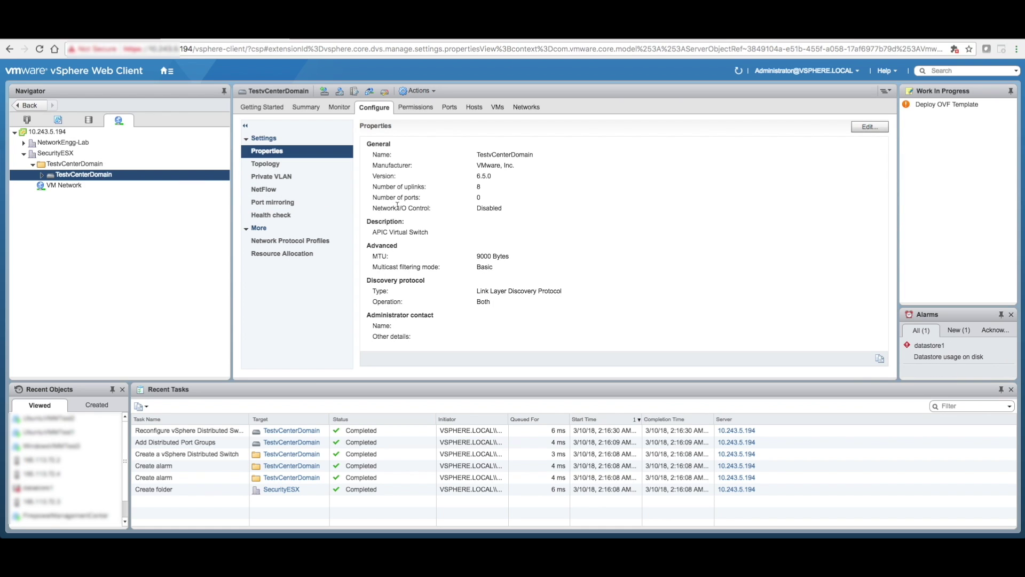
Add hosts 165.113.72.2, .3 and .4 to the TestvCenterDomain switch, keeping the default adapter tasks
right_click(83, 177)
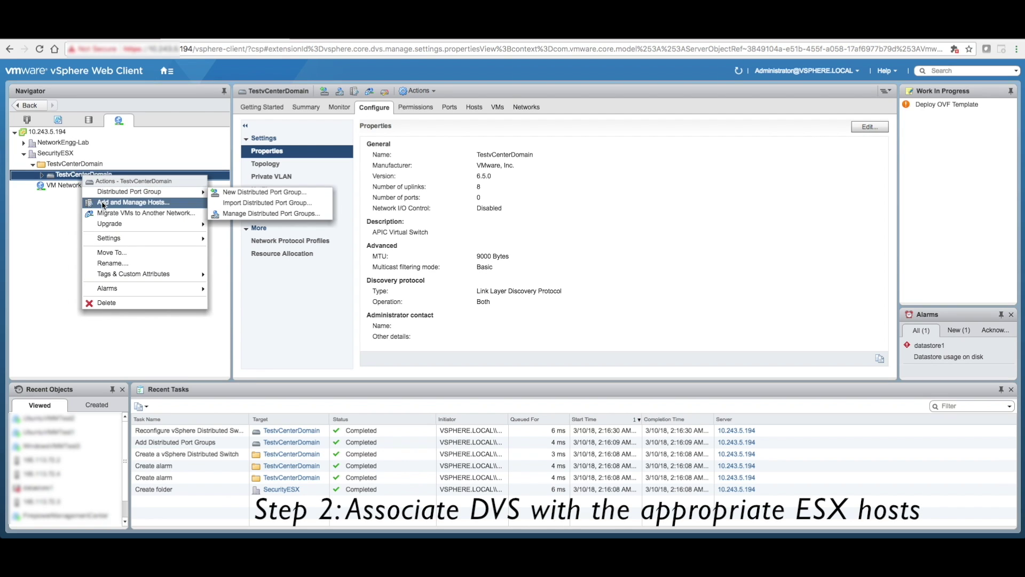
click(130, 207)
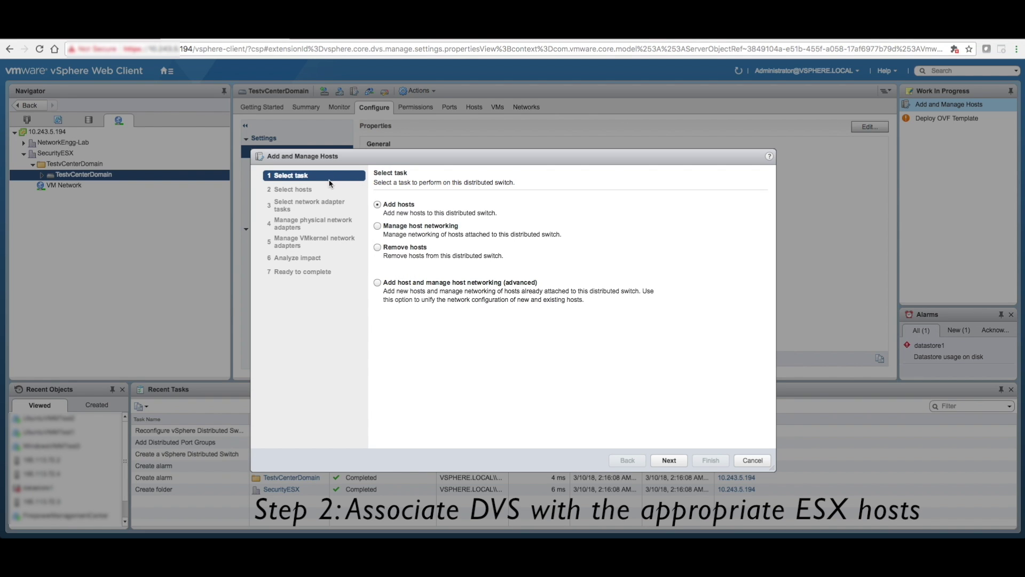
click(668, 460)
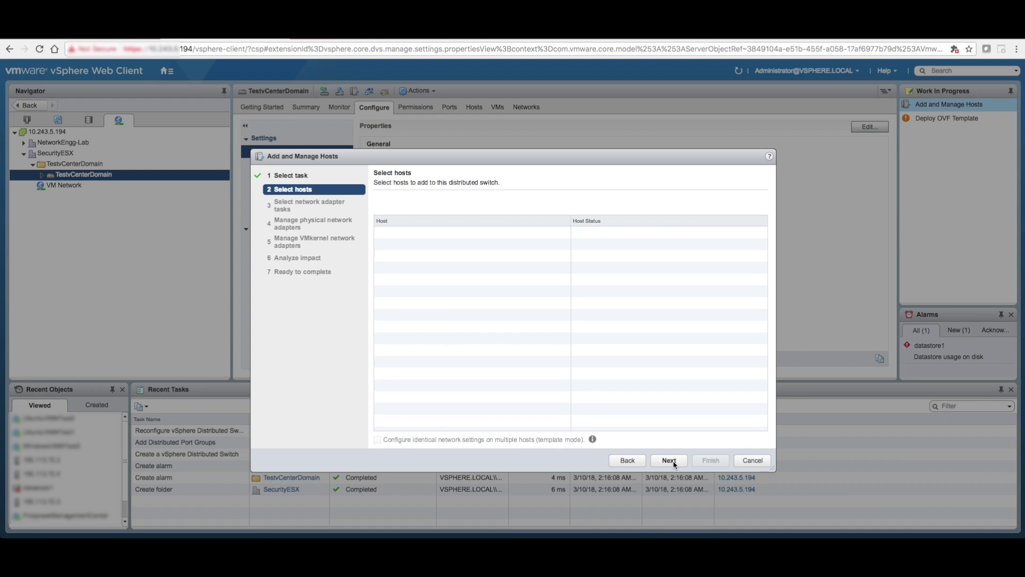
click(394, 211)
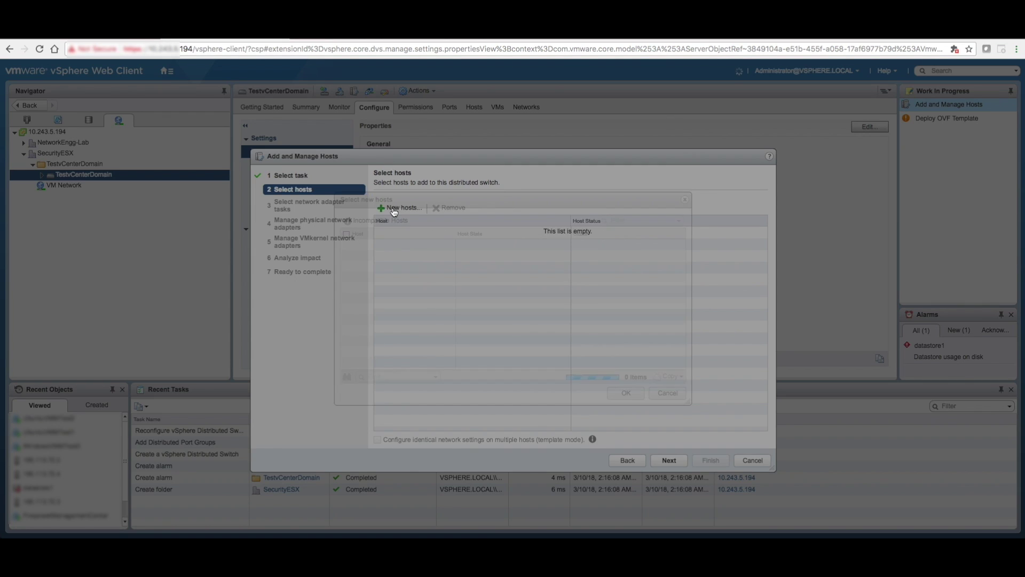
click(347, 234)
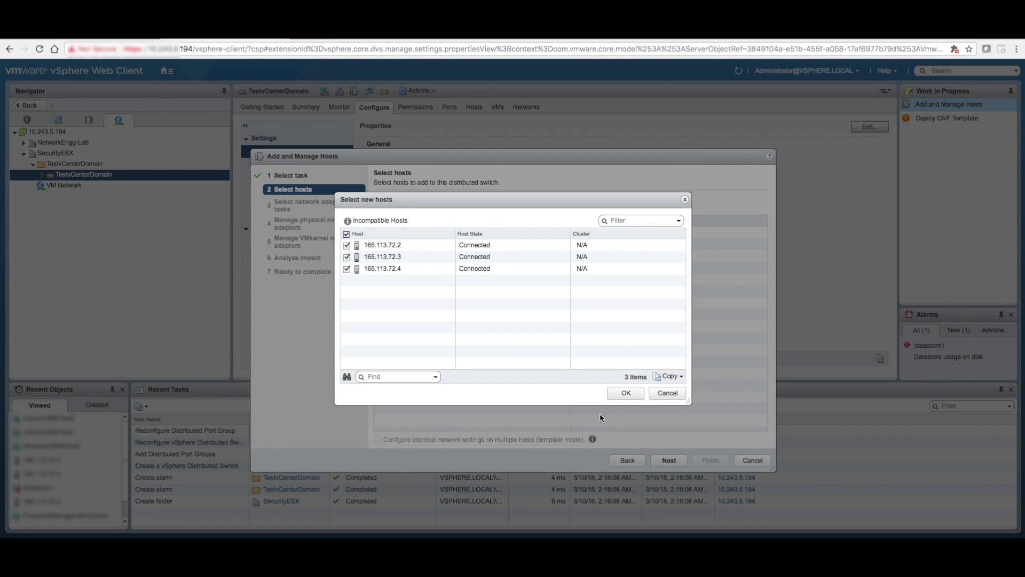
click(623, 395)
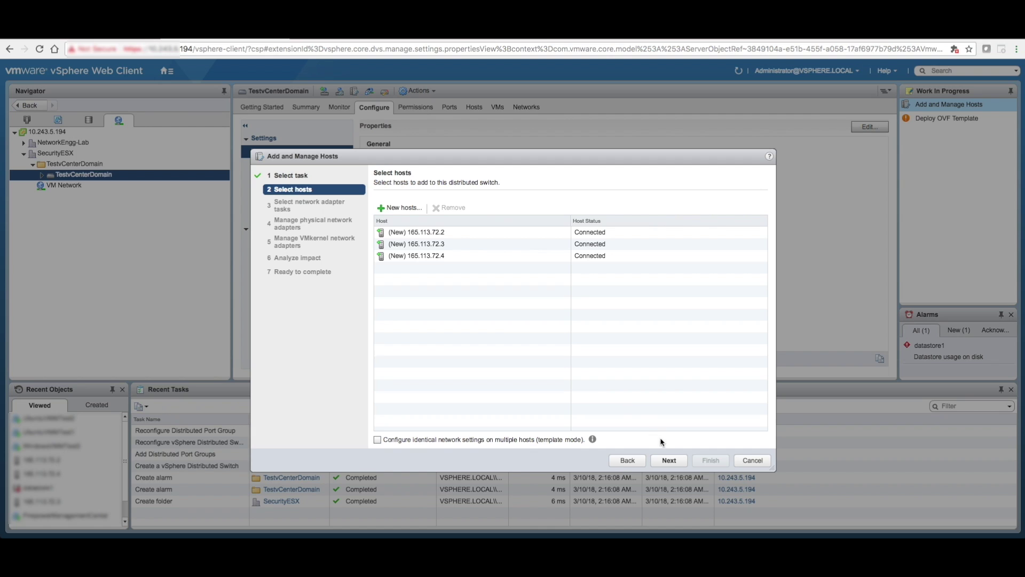
click(667, 461)
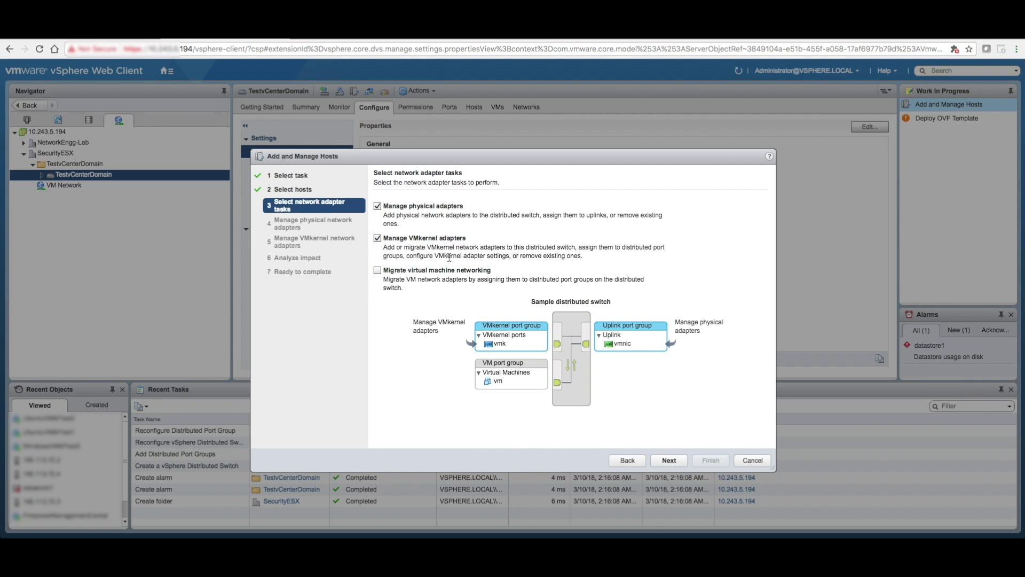
click(670, 463)
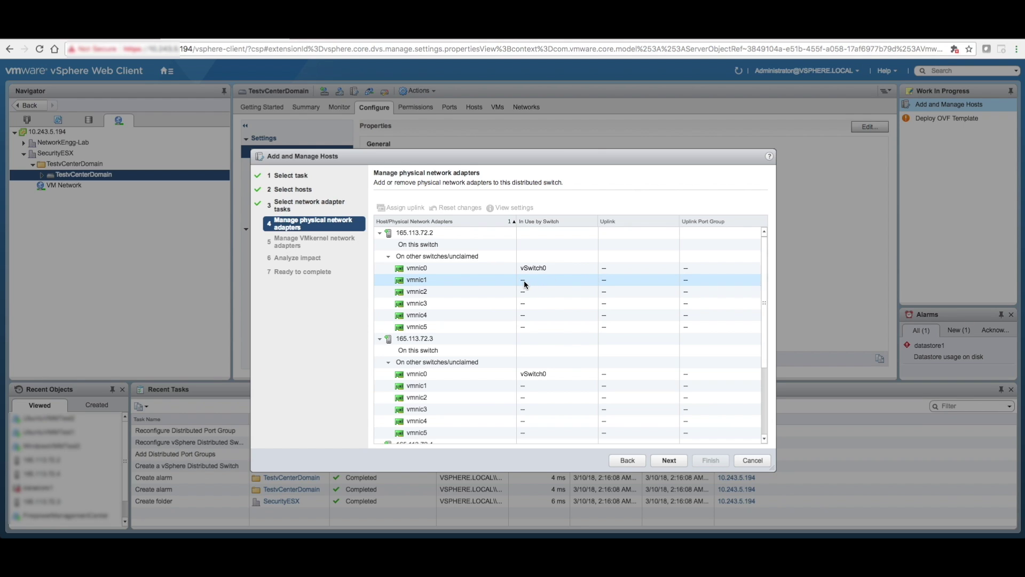
Assign vmnic1, vmnic2 and vmnic3 of host 165.113.72.2 to auto-assigned uplinks
click(463, 280)
click(406, 208)
click(438, 325)
click(572, 379)
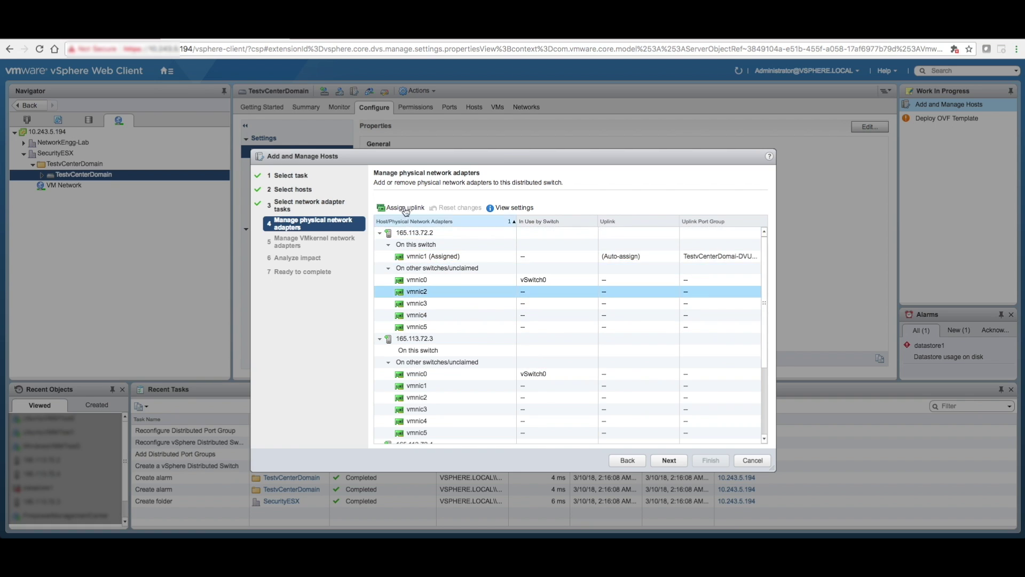
click(406, 208)
click(437, 314)
click(572, 380)
click(417, 303)
click(405, 208)
click(474, 313)
click(572, 380)
Assign vmnic1, vmnic2 and vmnic3 of host 165.113.72.3 to auto-assigned uplinks
scroll(515, 373, down, 2)
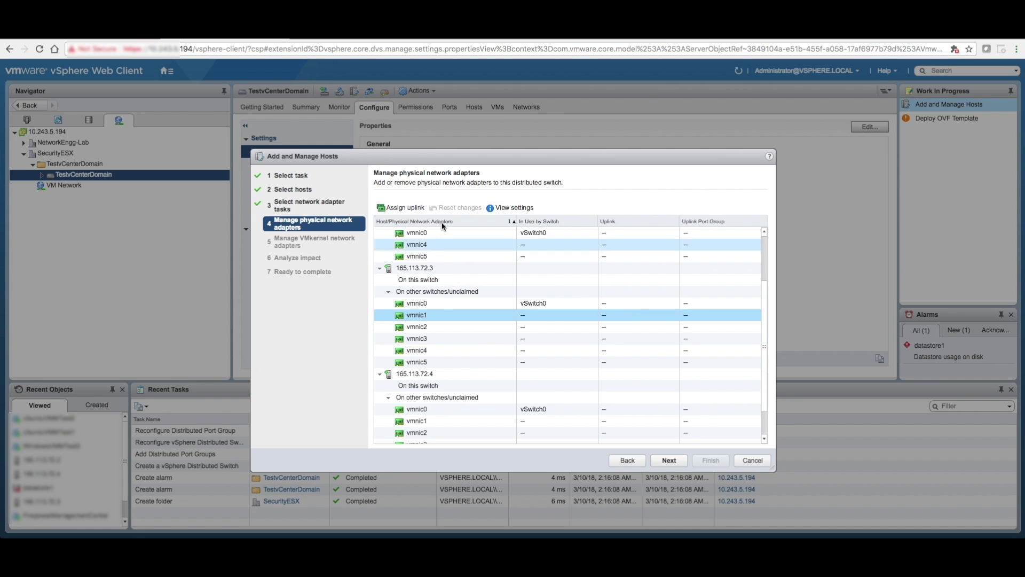
click(406, 208)
click(437, 327)
click(574, 380)
click(405, 208)
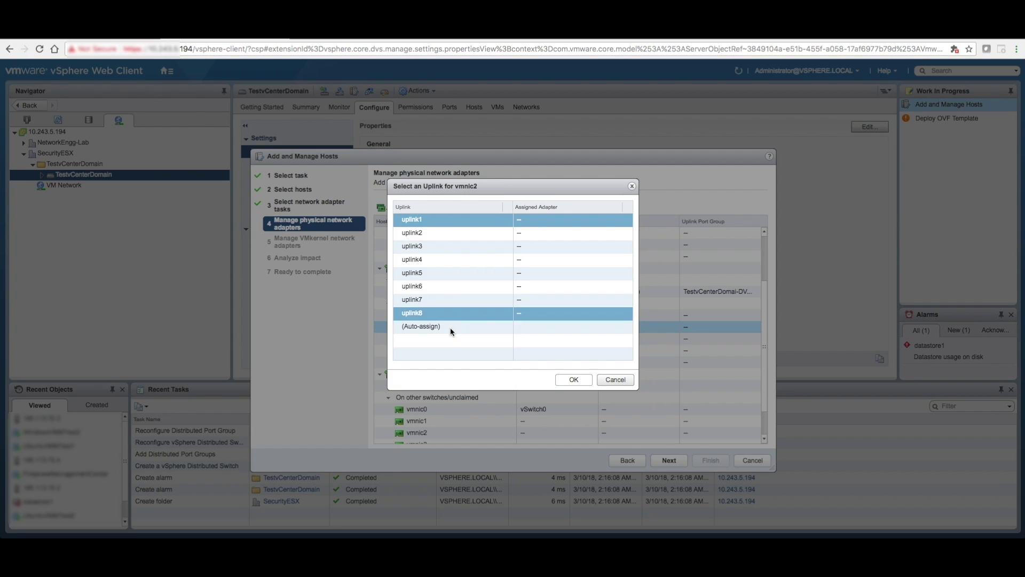
click(437, 326)
click(573, 380)
click(406, 208)
click(438, 326)
click(574, 380)
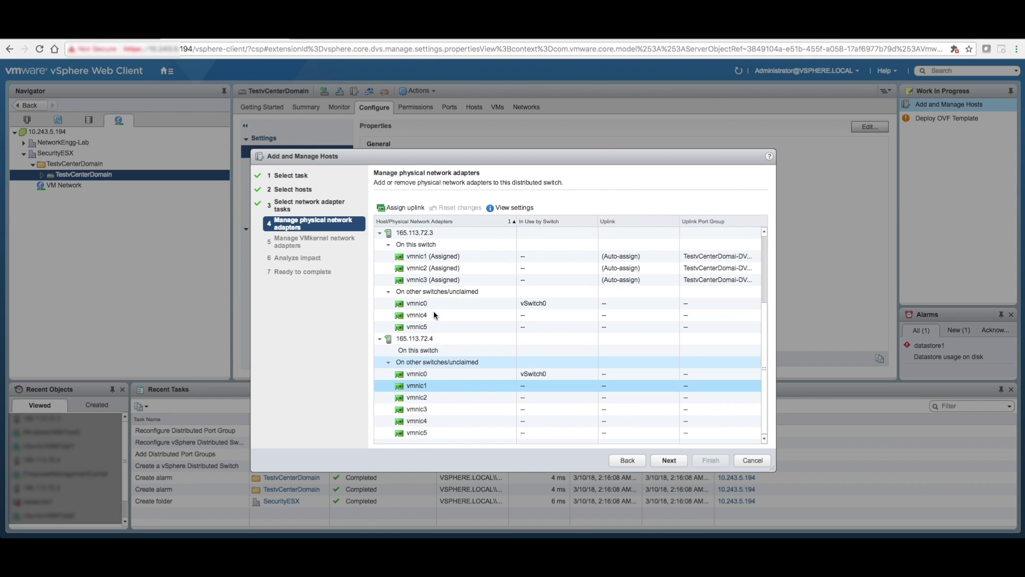
Assign vmnic1, vmnic2 and vmnic3 of host 165.113.72.4 to auto-assigned uplinks
click(405, 208)
click(443, 326)
click(573, 380)
click(405, 208)
click(438, 327)
click(573, 380)
click(405, 208)
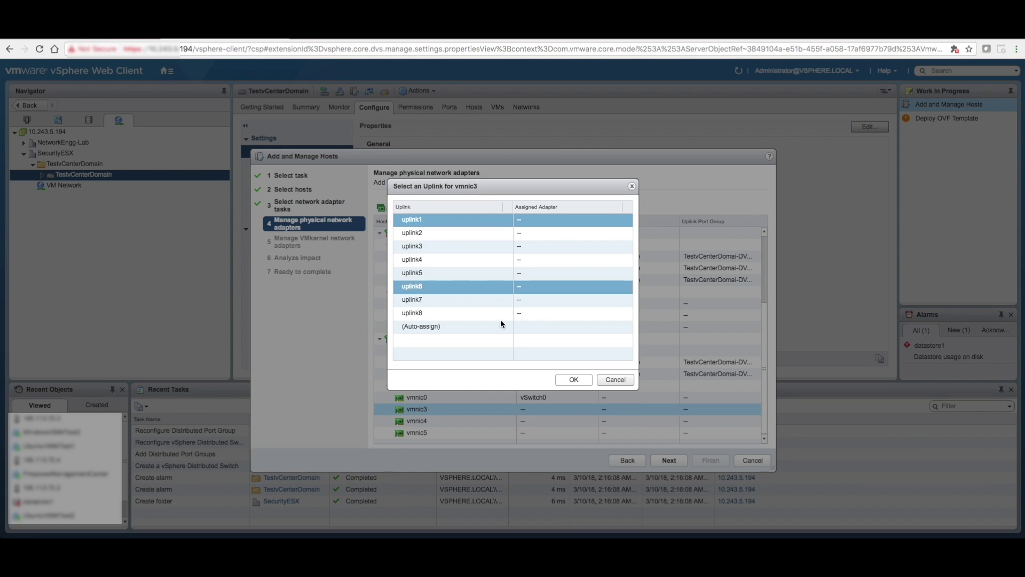
click(437, 327)
click(574, 380)
click(406, 207)
click(438, 327)
click(573, 379)
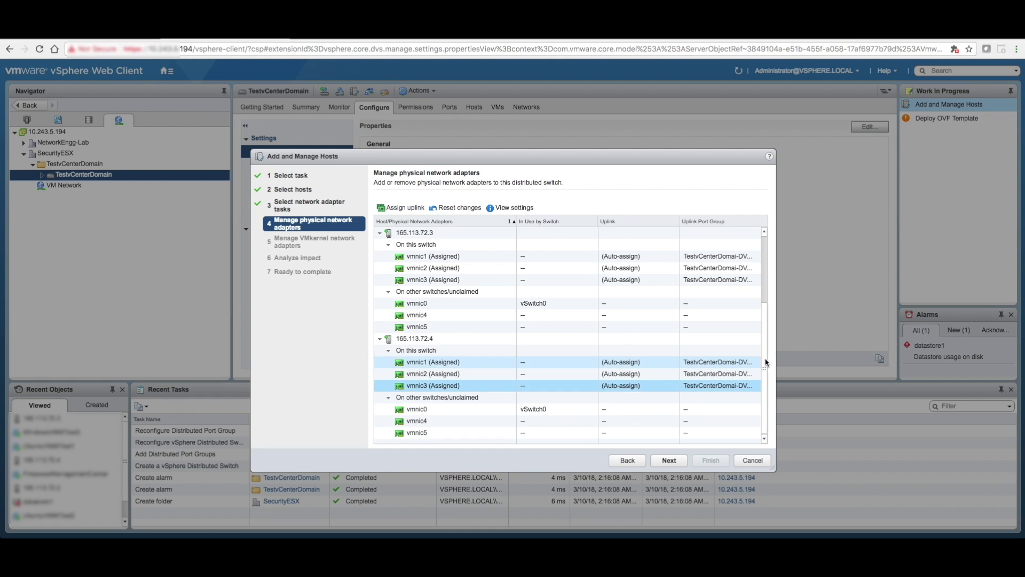
Finish the Add and Manage Hosts wizard, leaving VMkernel adapters unchanged after the no-impact analysis
click(670, 460)
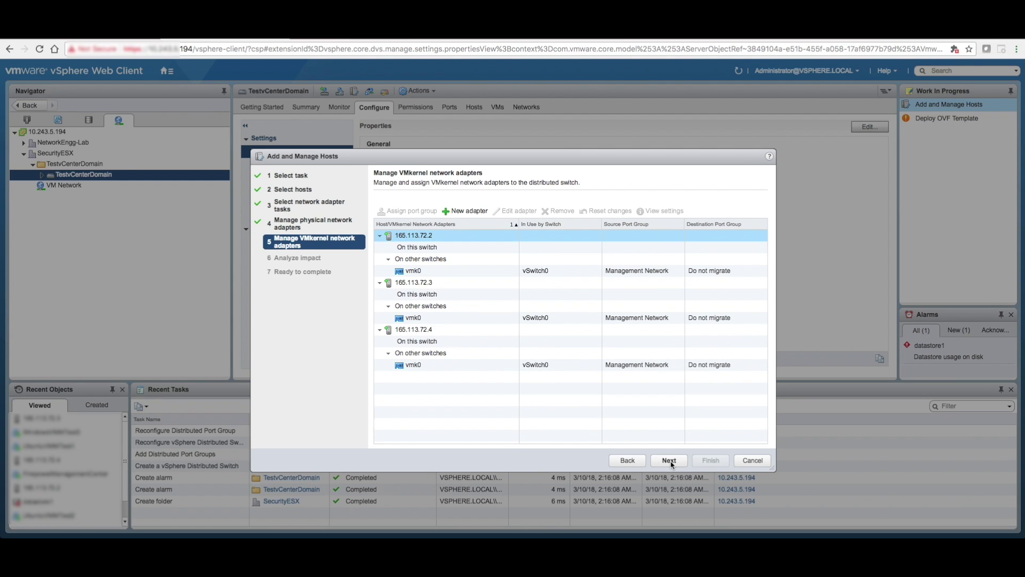
click(670, 461)
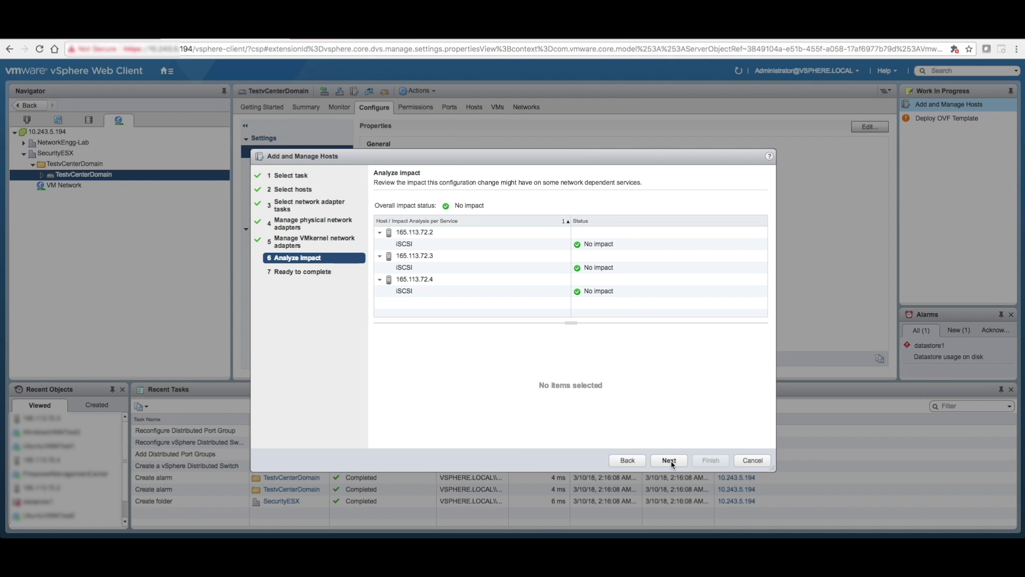
click(671, 461)
click(705, 463)
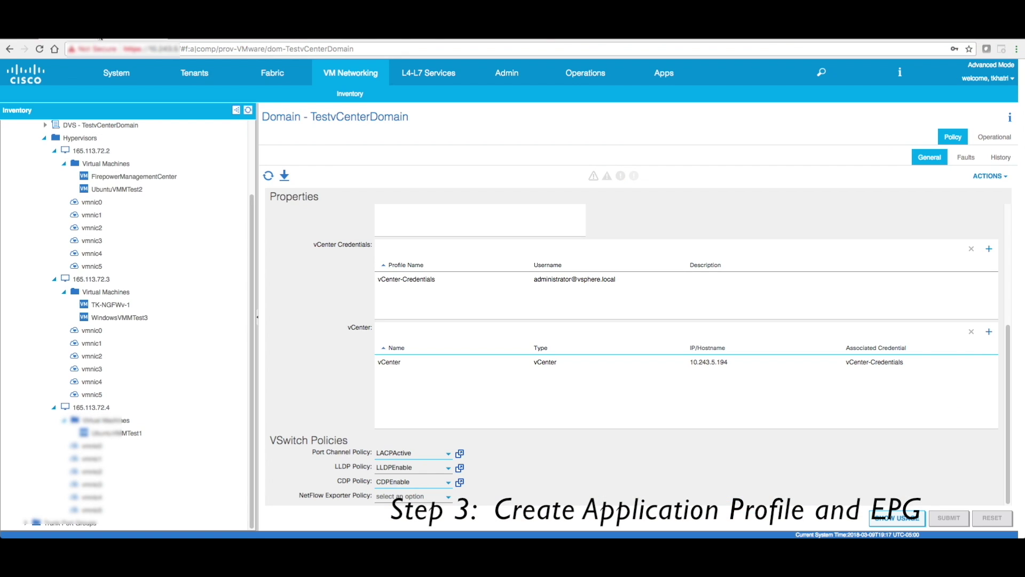
Create application profile VMMUseCase2-ApplicationProfile under tenant TapanTestTenant1's Application Profiles
click(205, 80)
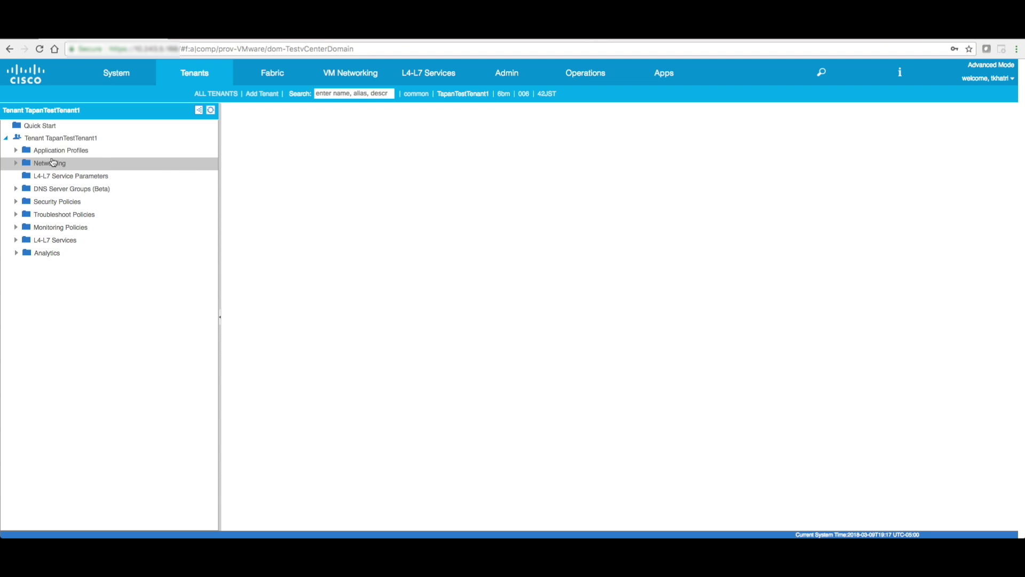
click(54, 150)
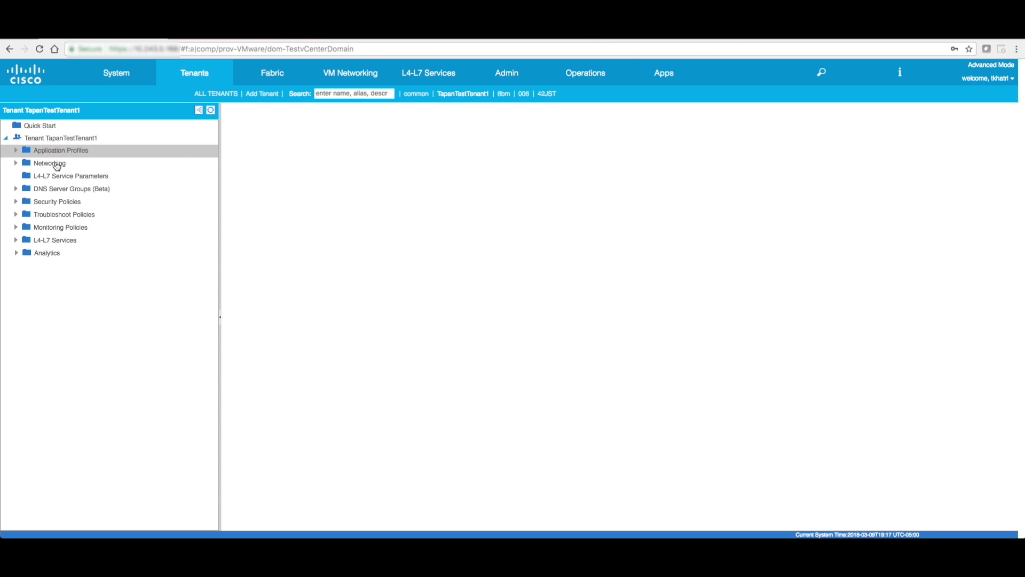
click(15, 150)
click(58, 152)
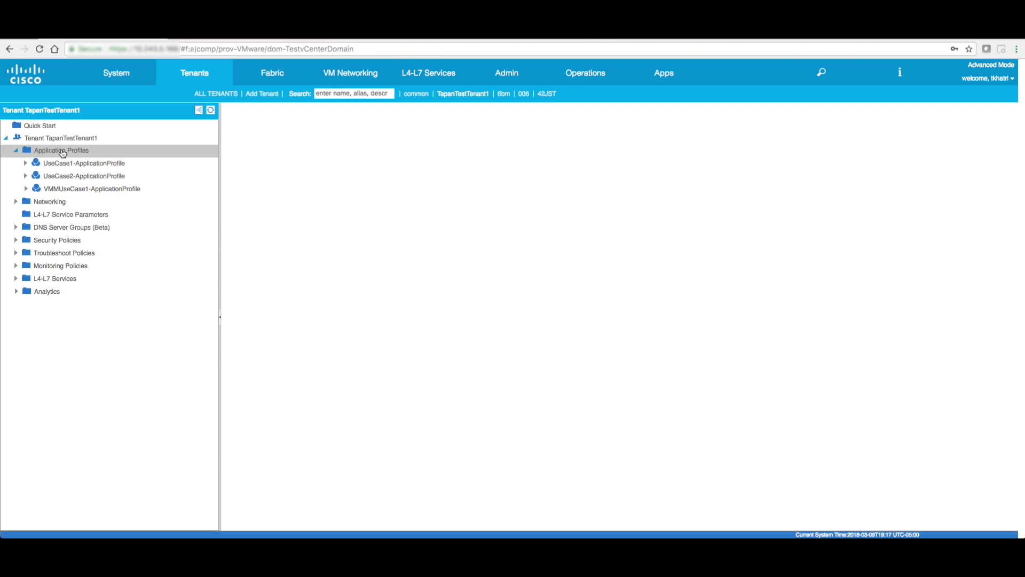
right_click(60, 152)
click(174, 160)
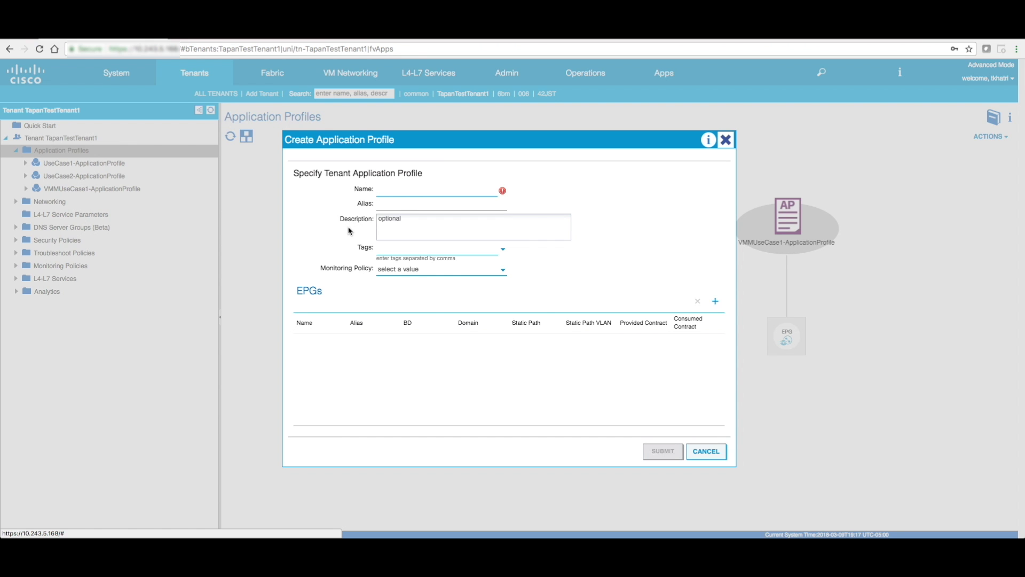
click(404, 188)
text(VMMUseCase2-pp)
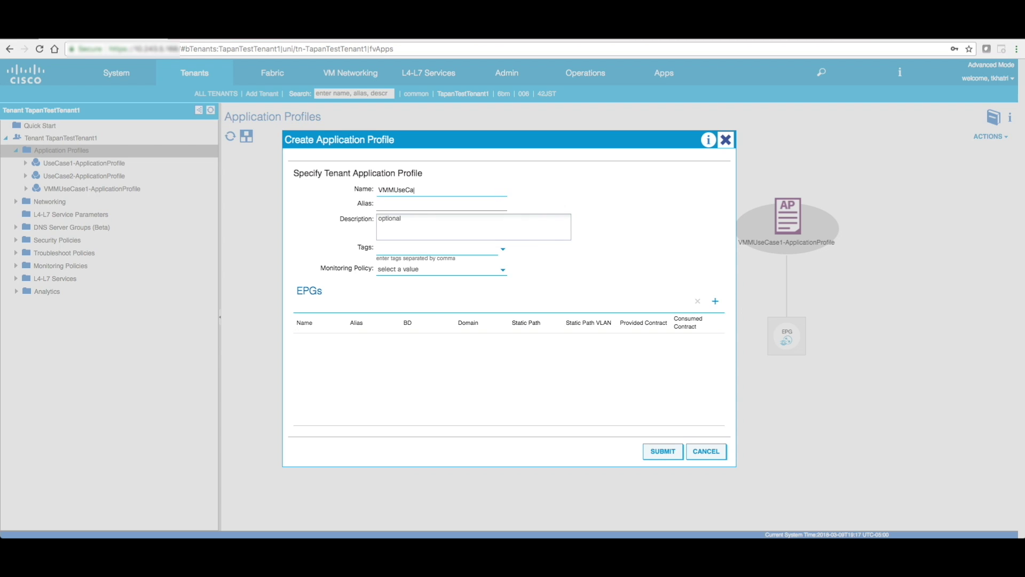
key(BackSpace)
key(BackSpace)
text(ApplicationProfile)
click(663, 452)
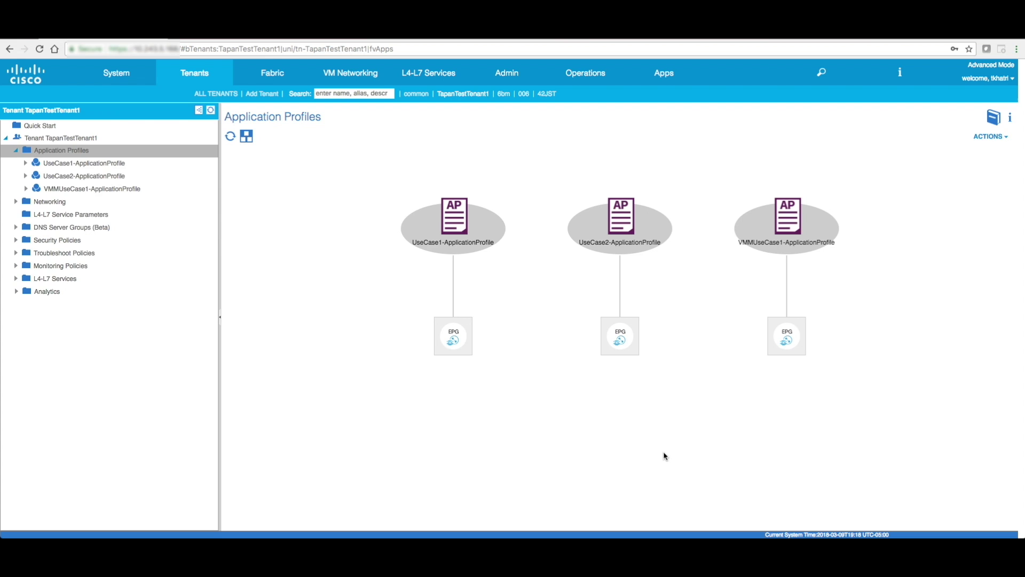
Expand VMMUseCase2-ApplicationProfile and bring up the actions for its Application EPGs folder
click(26, 202)
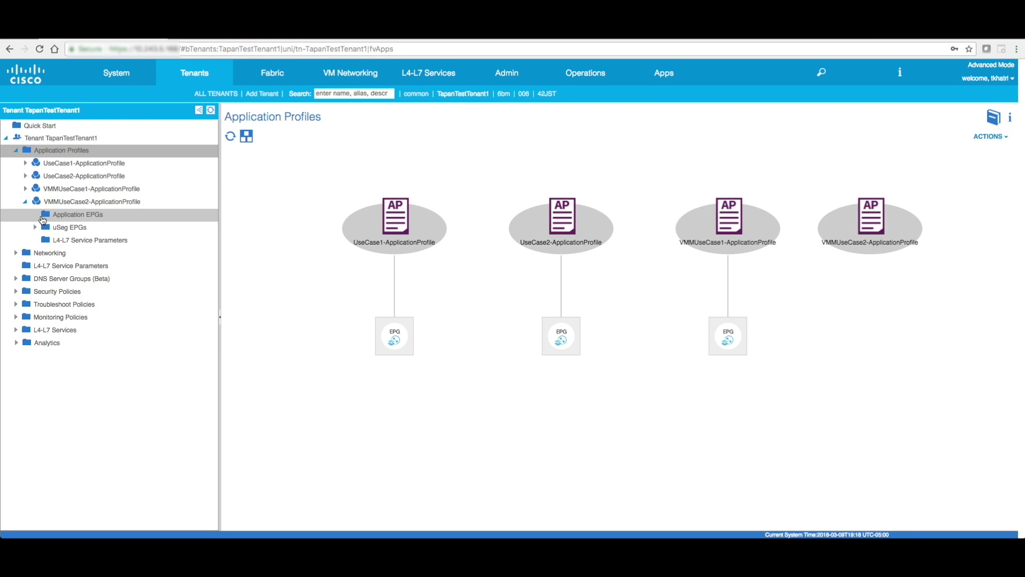
click(60, 215)
right_click(60, 215)
Create application EPG AllServer with bridge domain TapanTestTenant1/VMMUseCase2-BD, then expand it
click(83, 227)
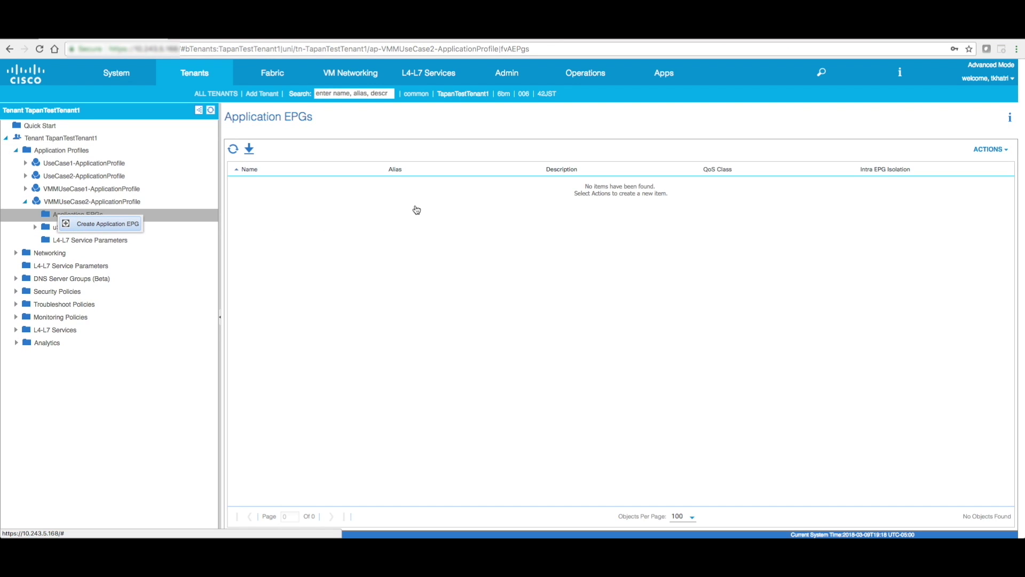
text(VMMWebEPG)
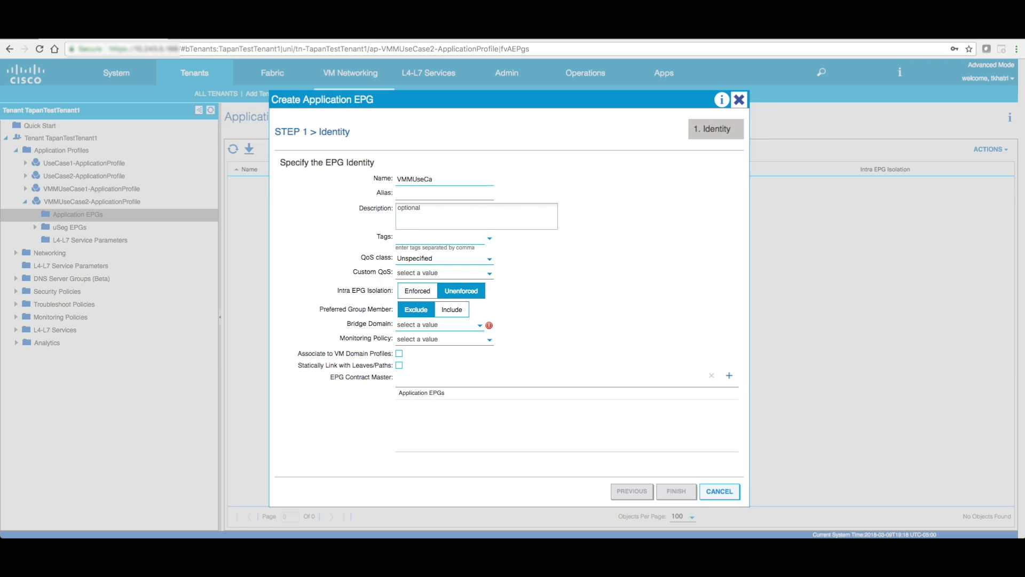
key(BackSpace)
key(BackSpace)
key(BackSpace)
key(BackSpace)
key(BackSpace)
key(BackSpace)
key(BackSpace)
key(BackSpace)
key(BackSpace)
text(AllServer)
click(419, 327)
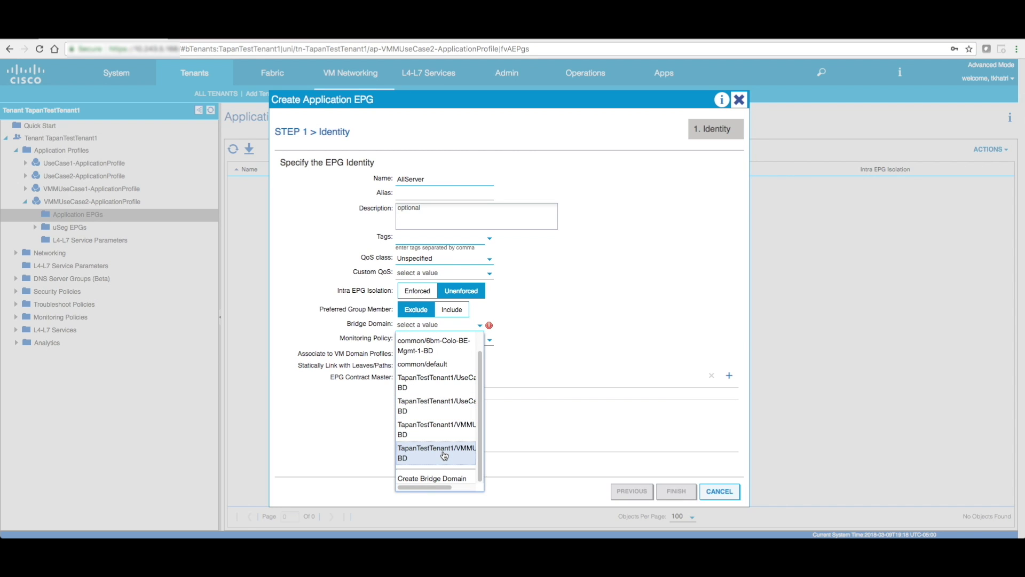
click(445, 455)
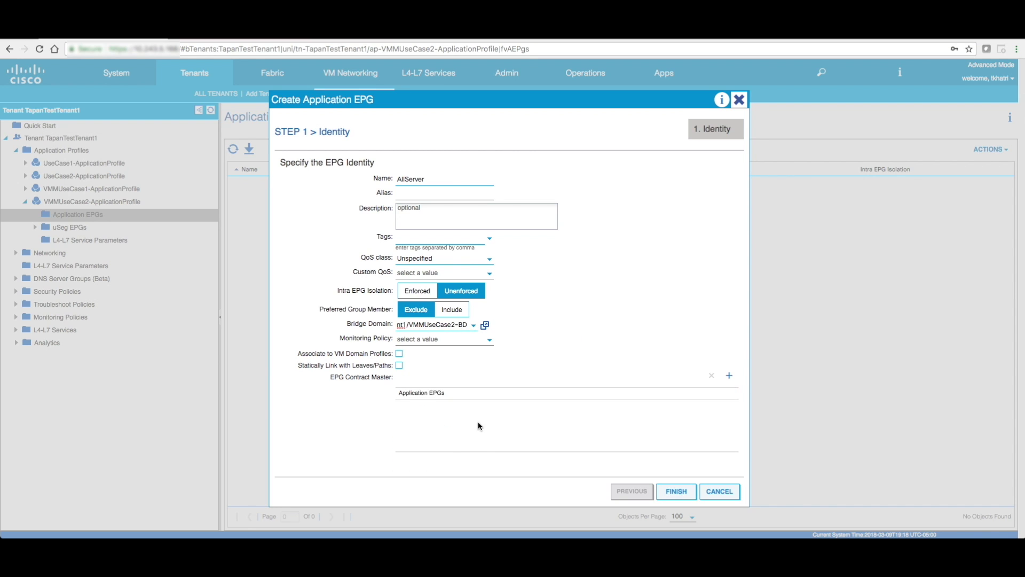
click(676, 491)
click(45, 228)
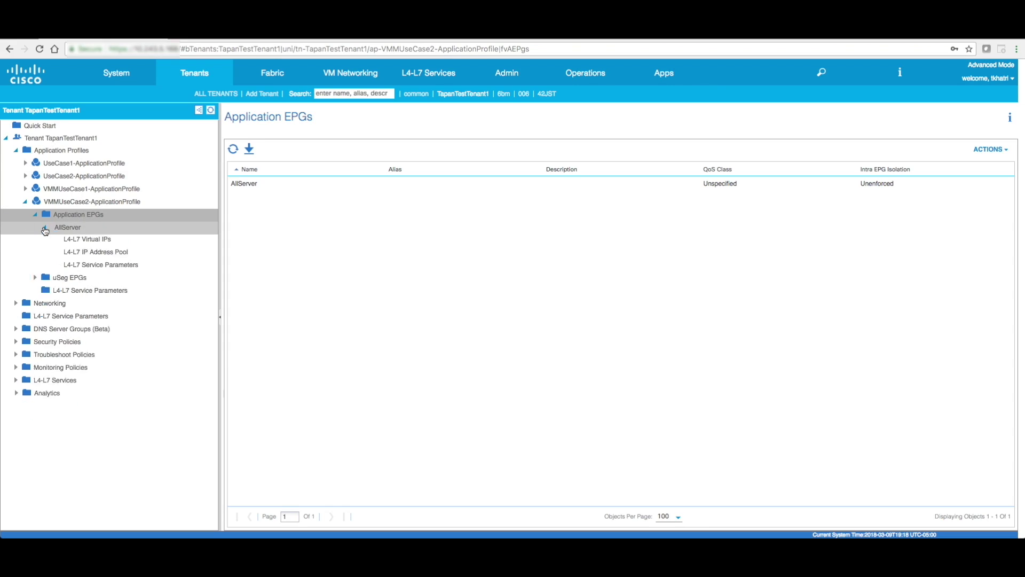
Add a VMware/TestvCenterDomain VMM domain association to AllServer with micro-segmentation allowed
click(77, 242)
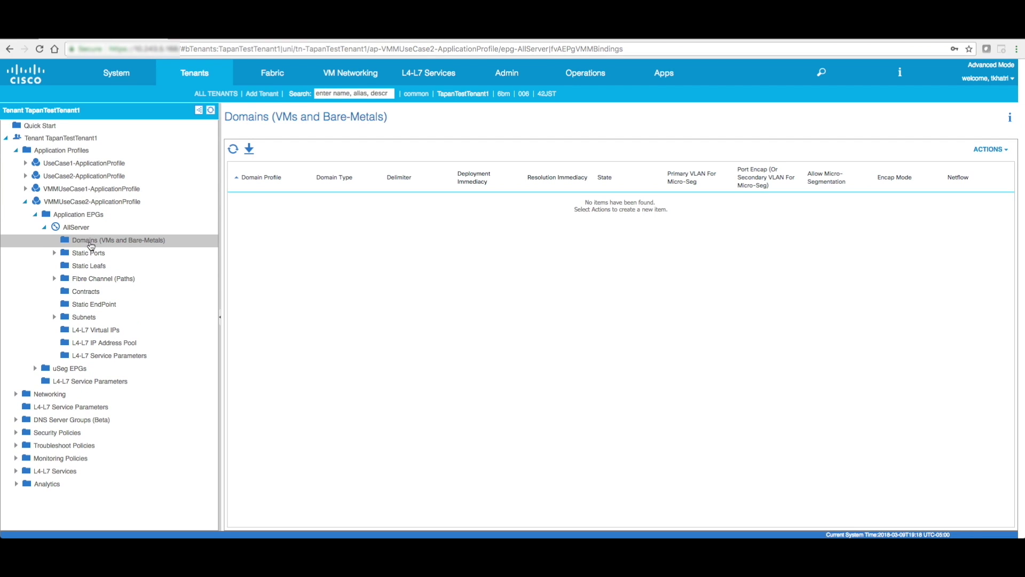
right_click(91, 246)
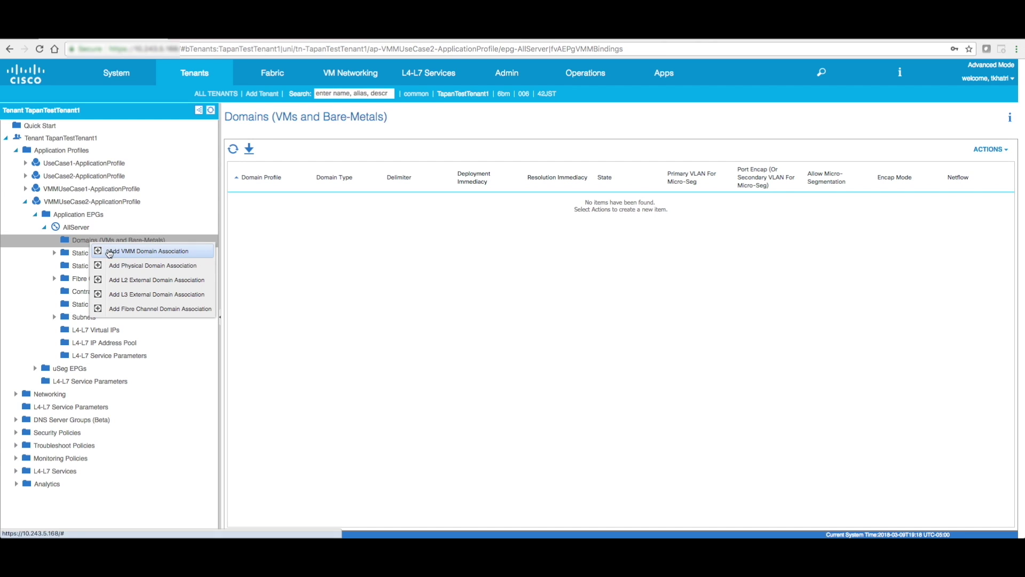
click(135, 258)
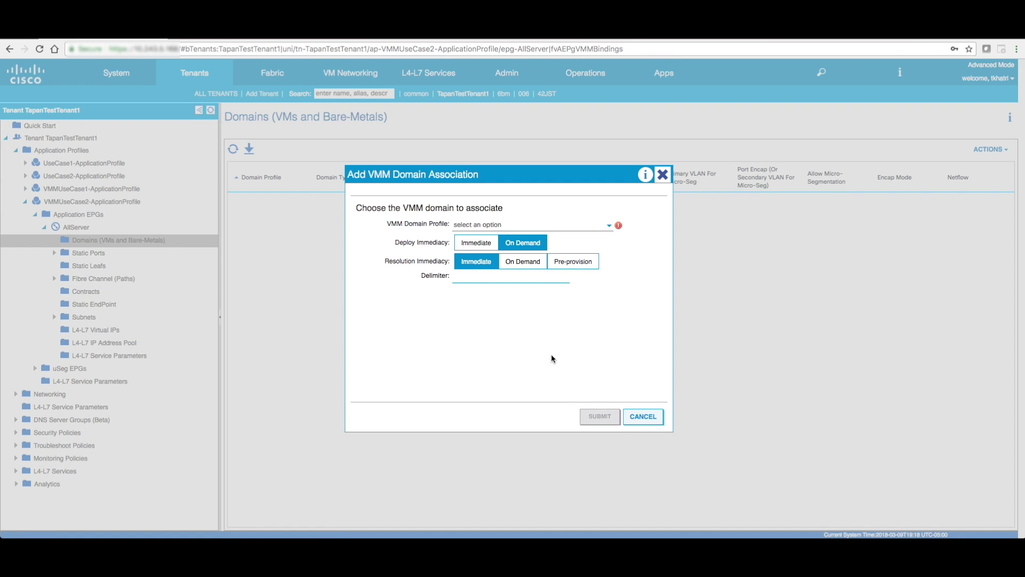
click(501, 225)
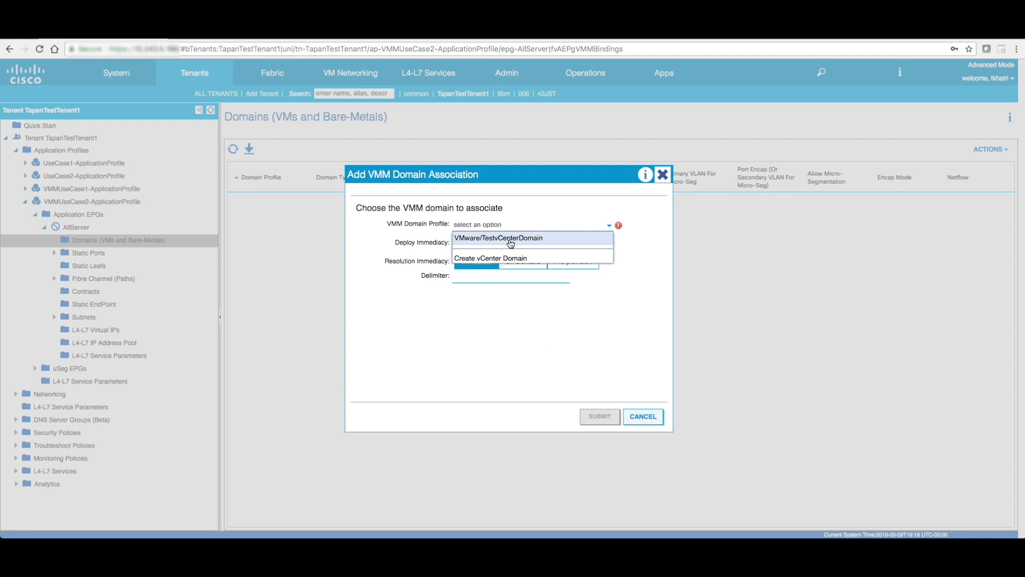
click(519, 243)
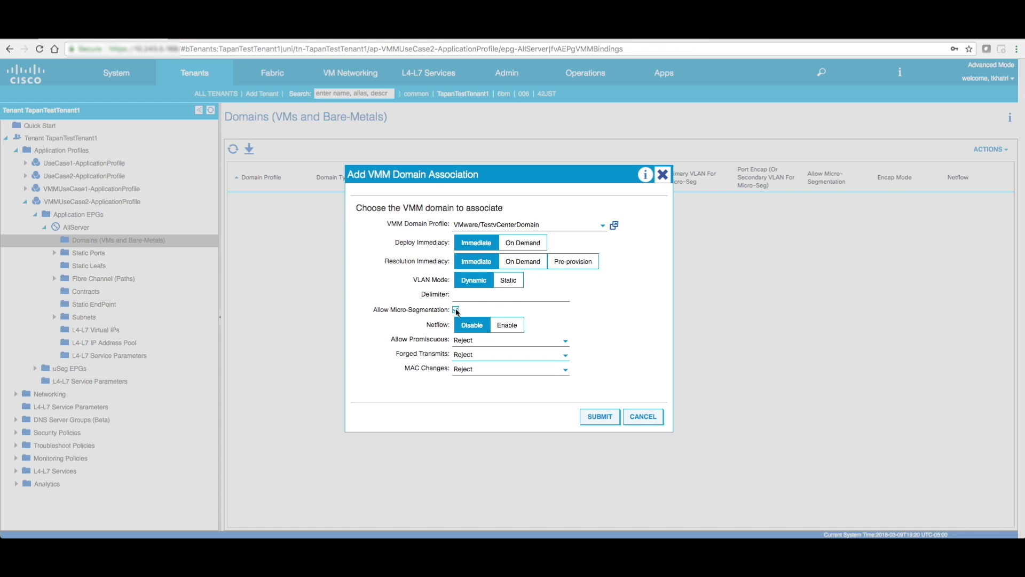
click(456, 311)
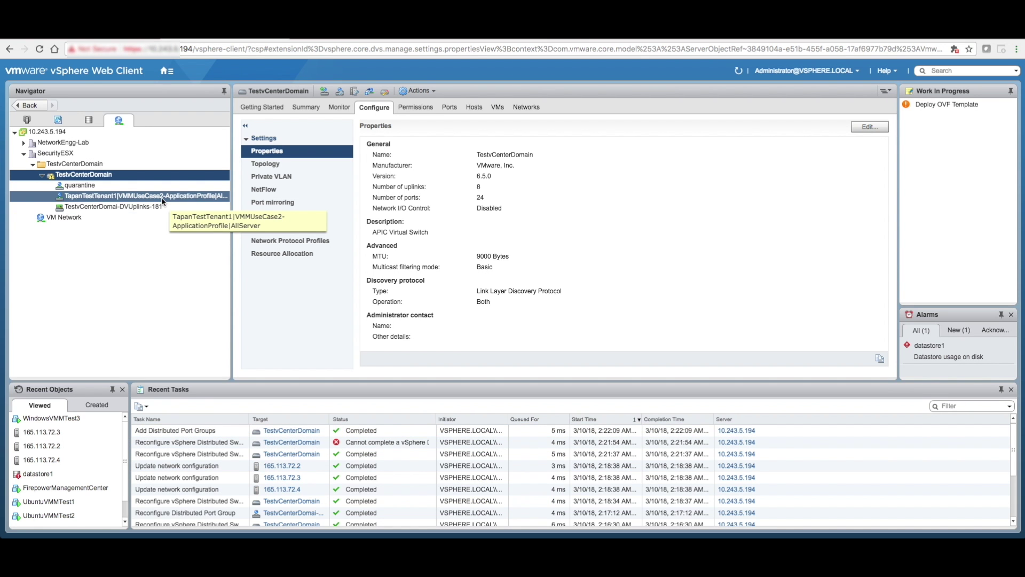
Review the TapanTestTenant1 AllServer port group summary, then show the Hosts and Clusters inventory
click(162, 198)
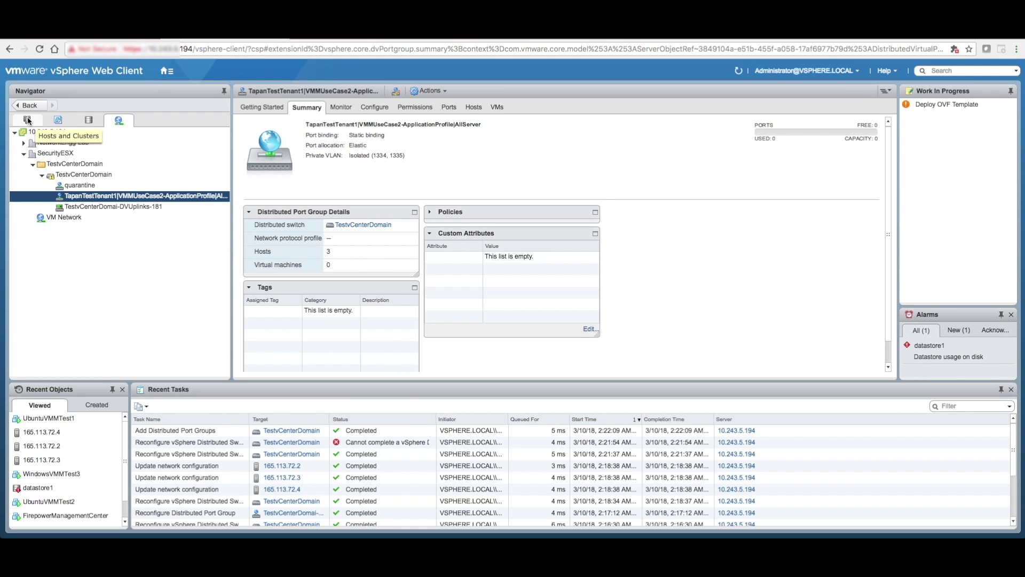
click(28, 119)
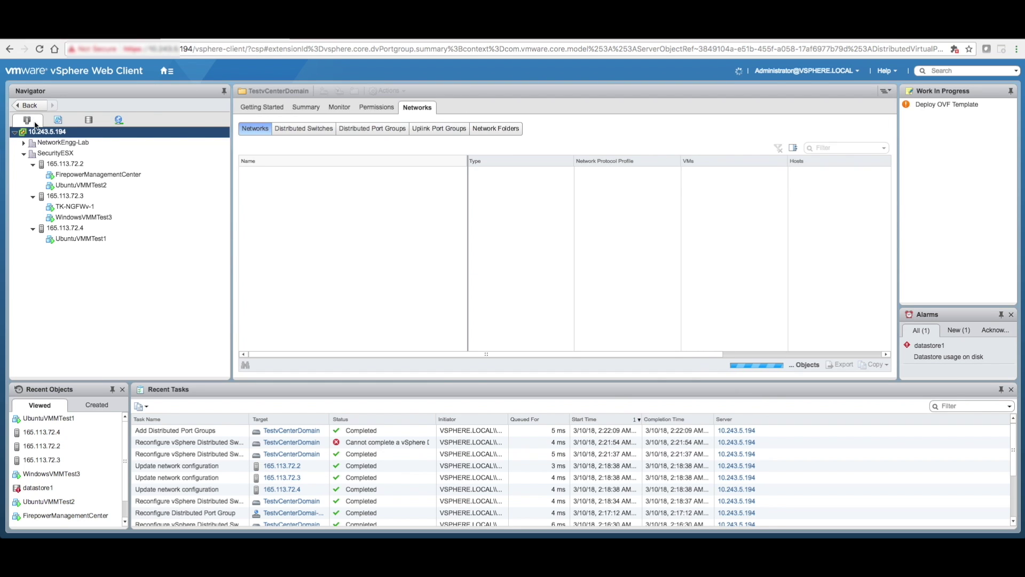
Connect UbuntuVMMTest2's Network adapter 1 to the TapanTestTenant1 VMMUseCase2 port group
click(122, 186)
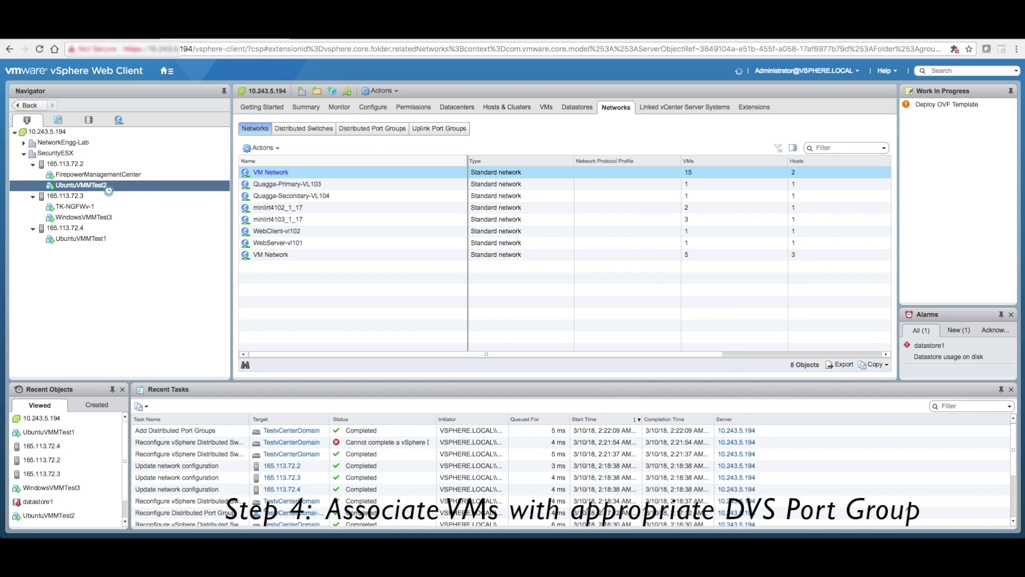
right_click(116, 187)
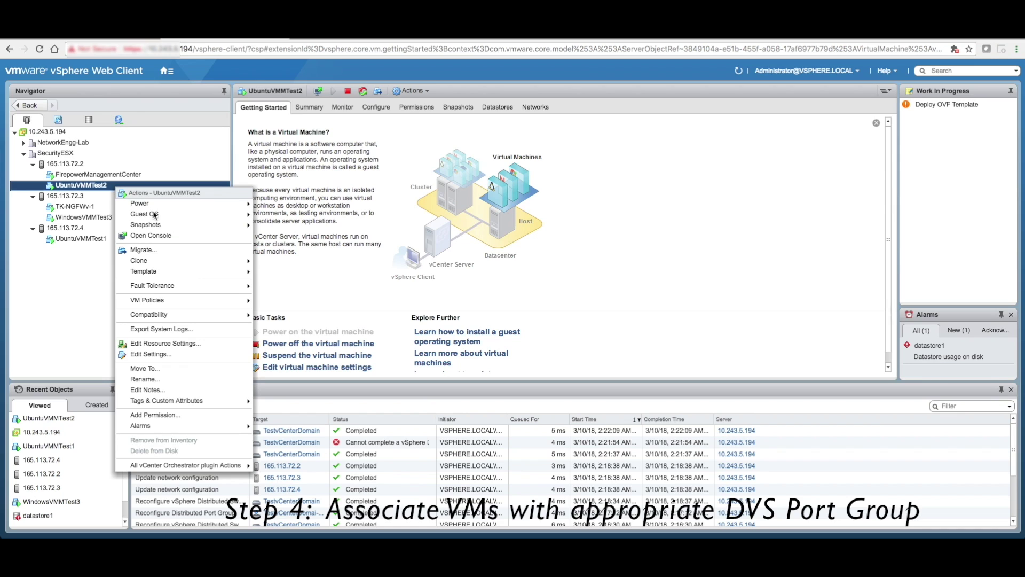
click(176, 356)
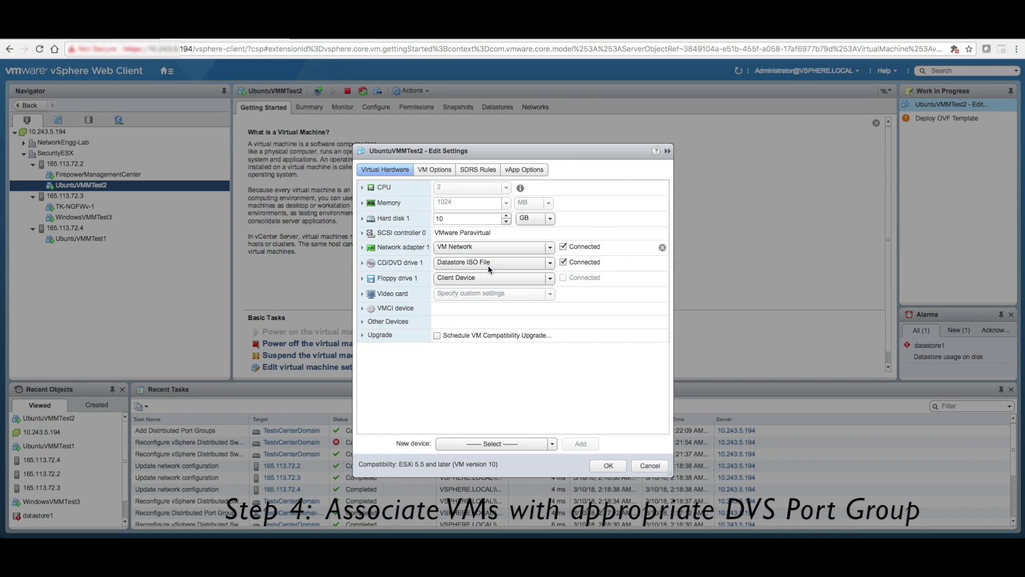
click(499, 247)
click(495, 287)
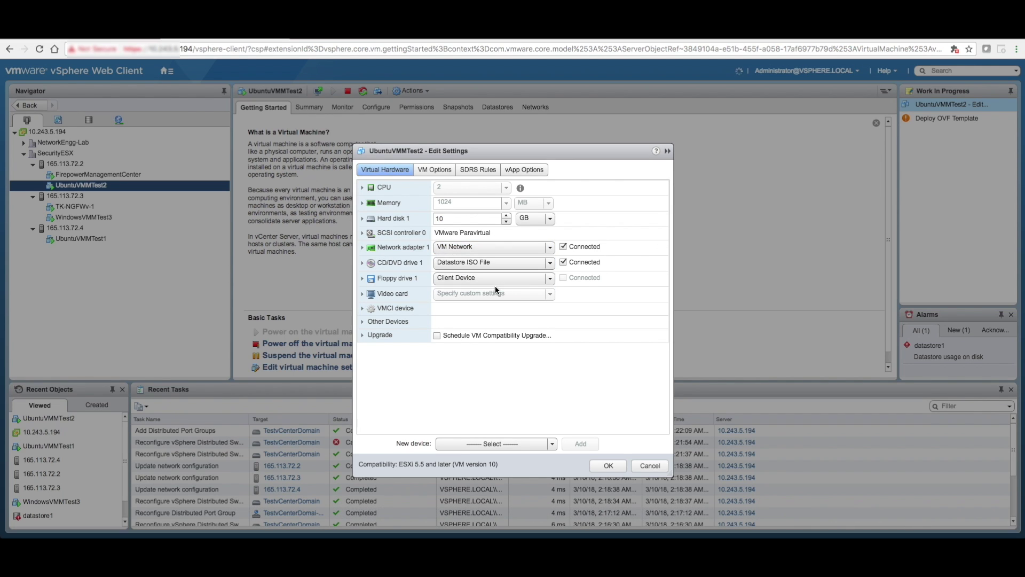
click(339, 219)
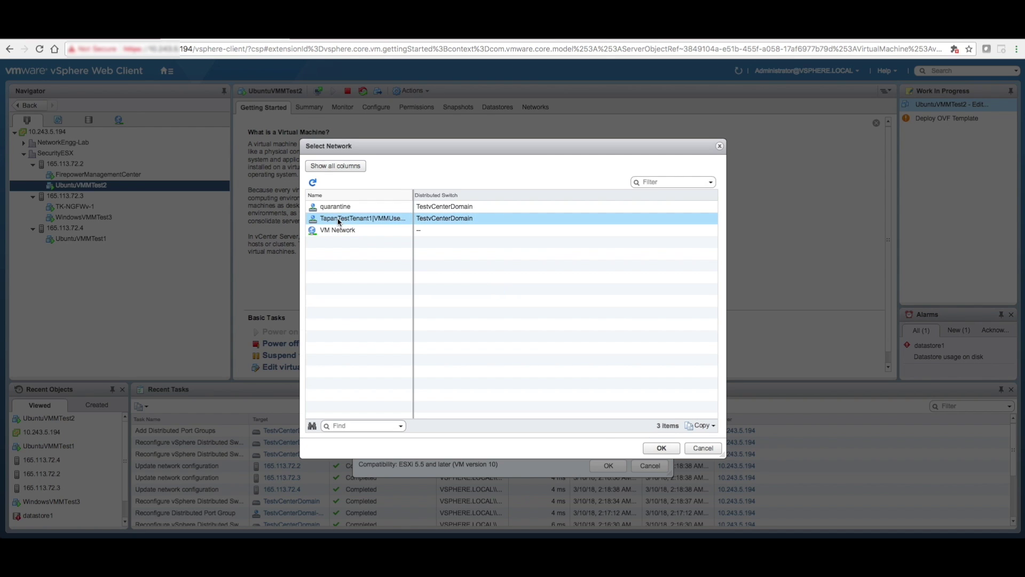
click(661, 448)
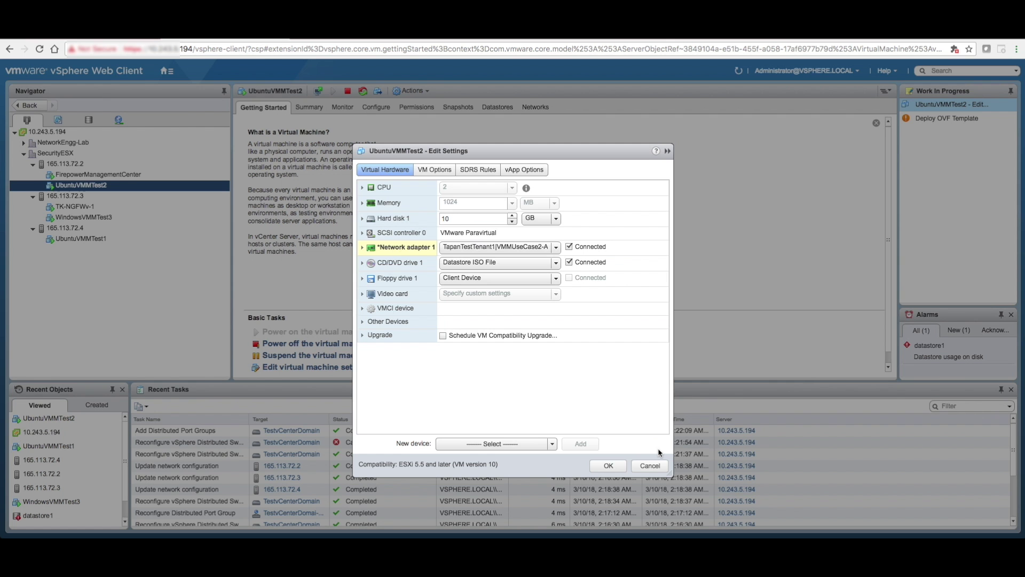
click(612, 466)
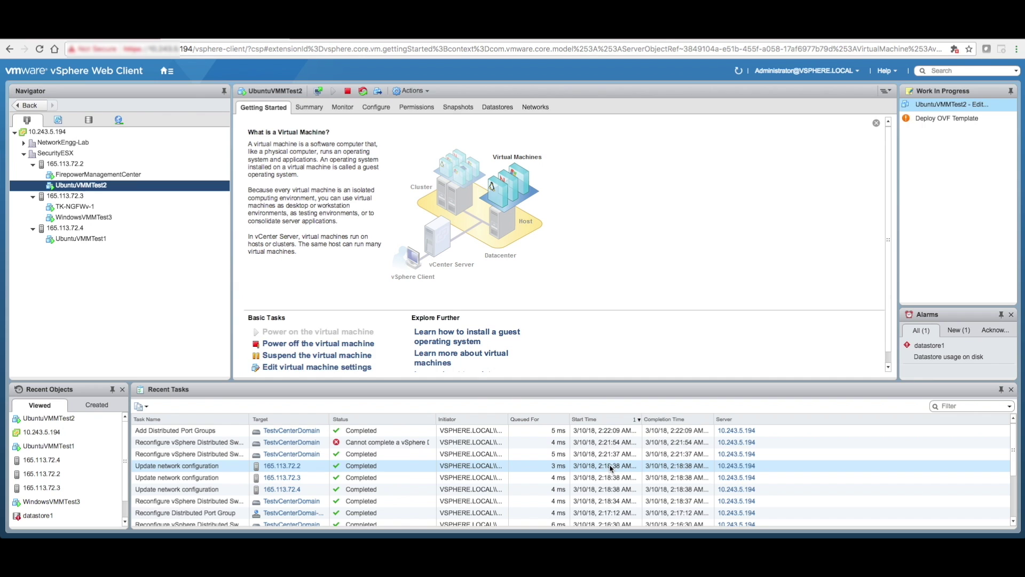
Connect WindowsVMMTest3's Network adapter 1 to the VMMUseCase2 port group
right_click(106, 219)
click(151, 387)
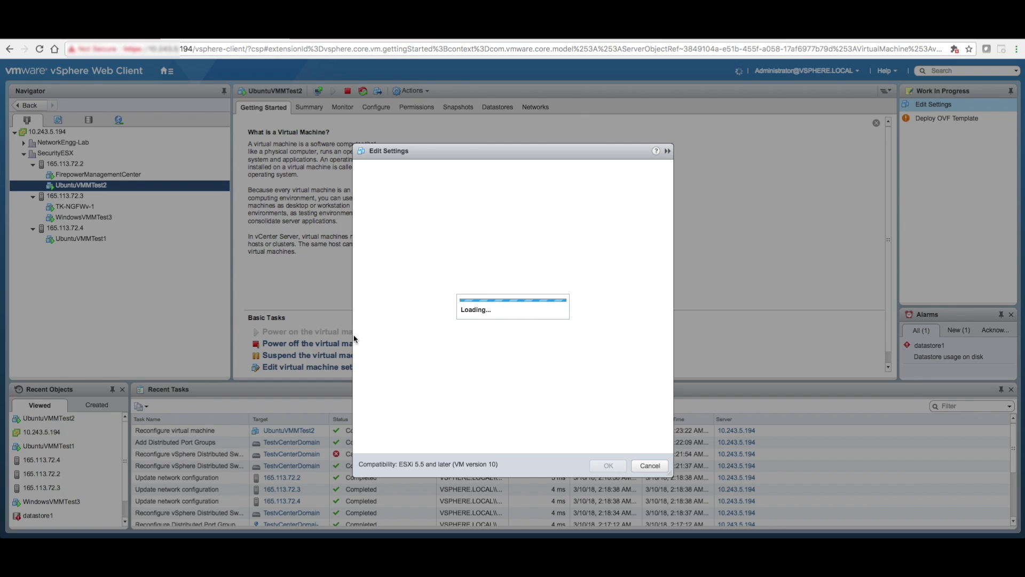
click(482, 247)
click(468, 284)
click(662, 449)
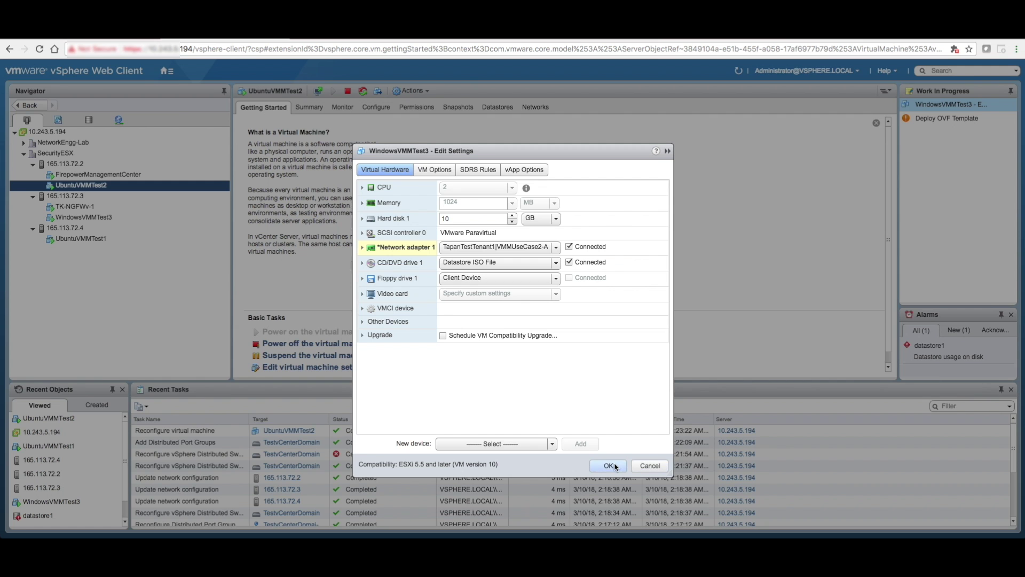
click(612, 467)
Connect UbuntuVMMTest1's Network adapter 1 to the TapanTestTenant1 VMMUseCase2 port group
right_click(80, 240)
click(126, 406)
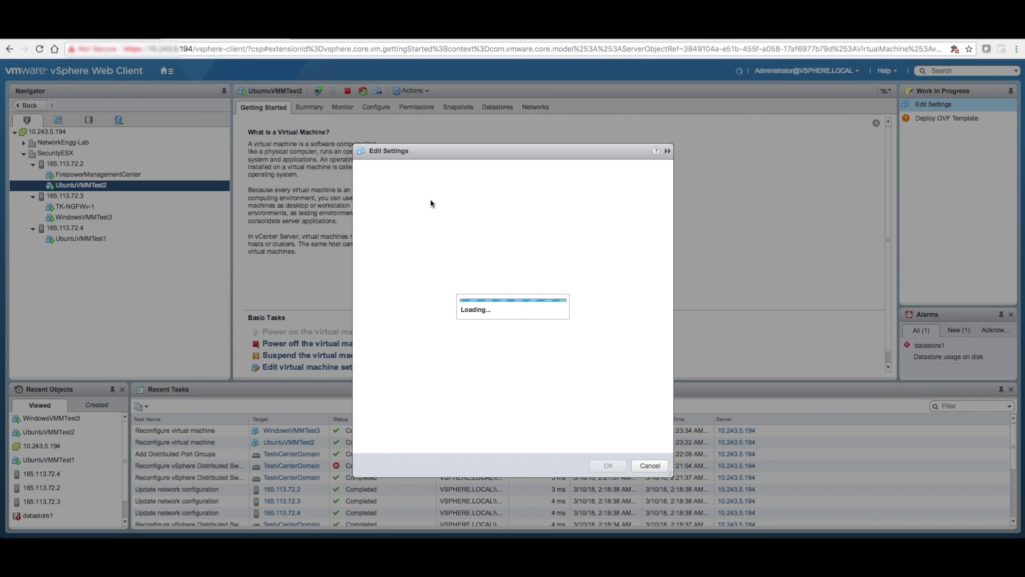
click(549, 248)
click(481, 283)
click(366, 221)
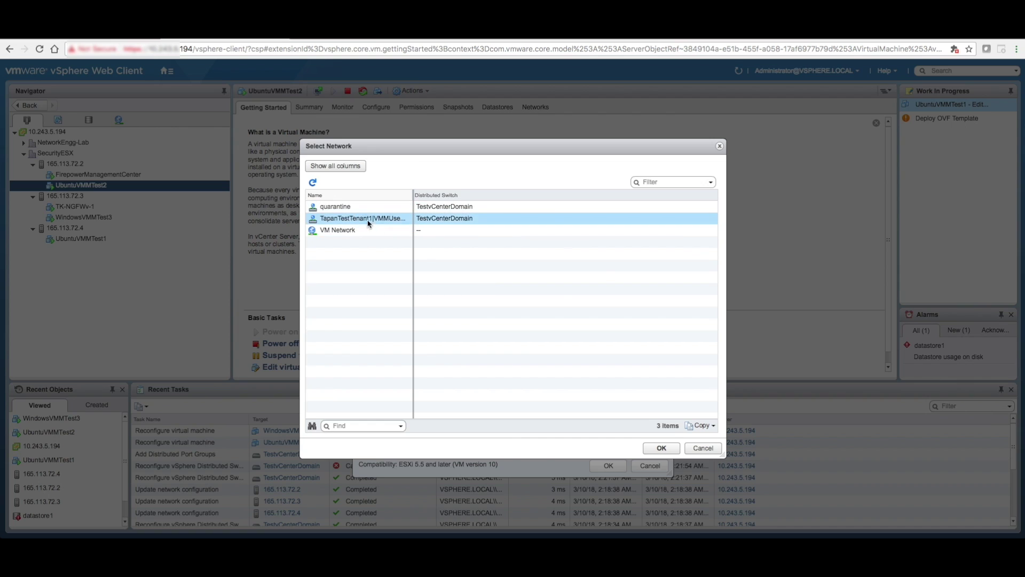
click(658, 447)
click(607, 467)
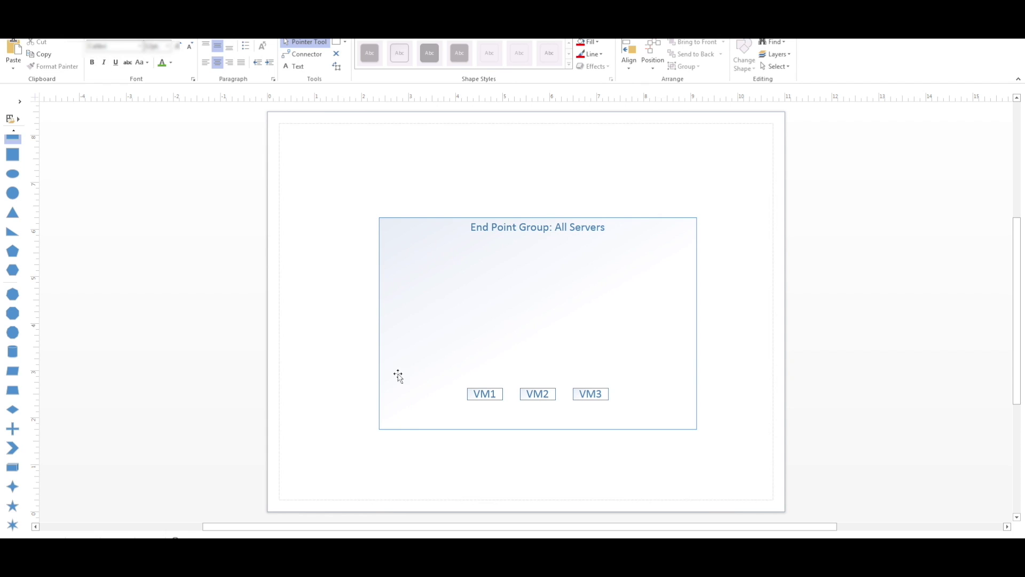
drag(339, 365, 662, 415)
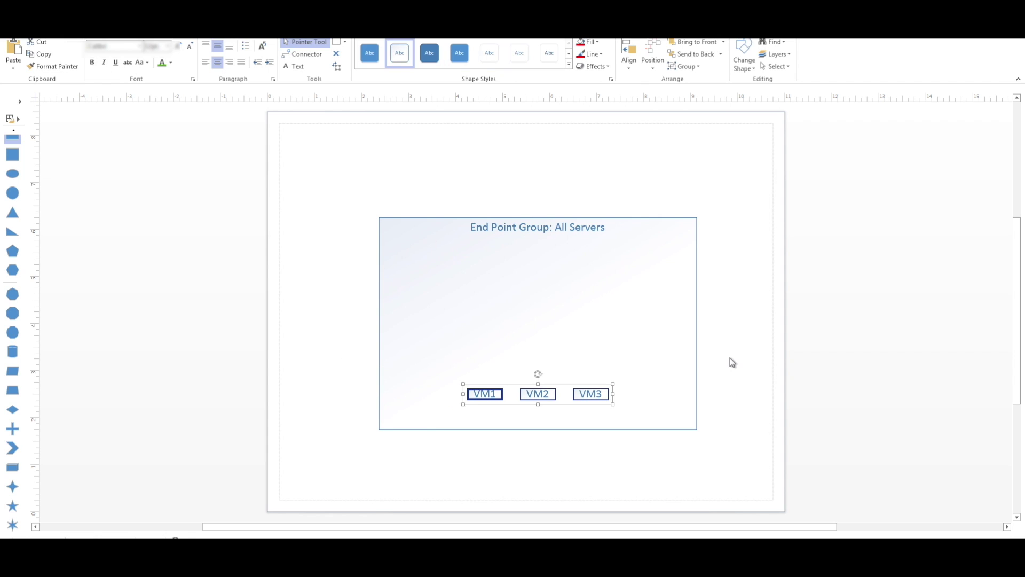
click(733, 362)
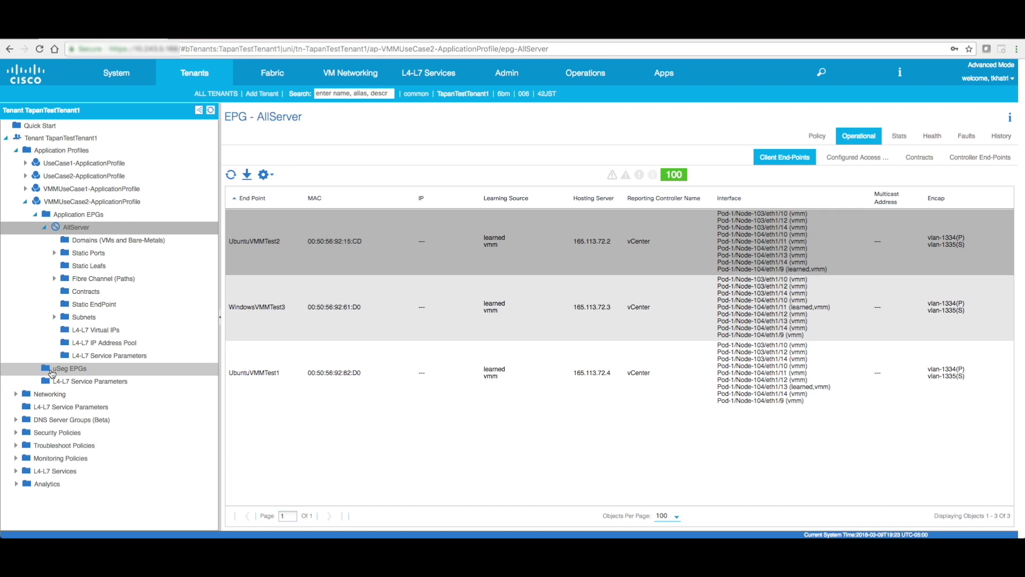
Start a new uSeg EPG named UbuntuServer on bridge domain TapanTestTenant1/VMMUseCase2-BD
click(52, 373)
right_click(51, 373)
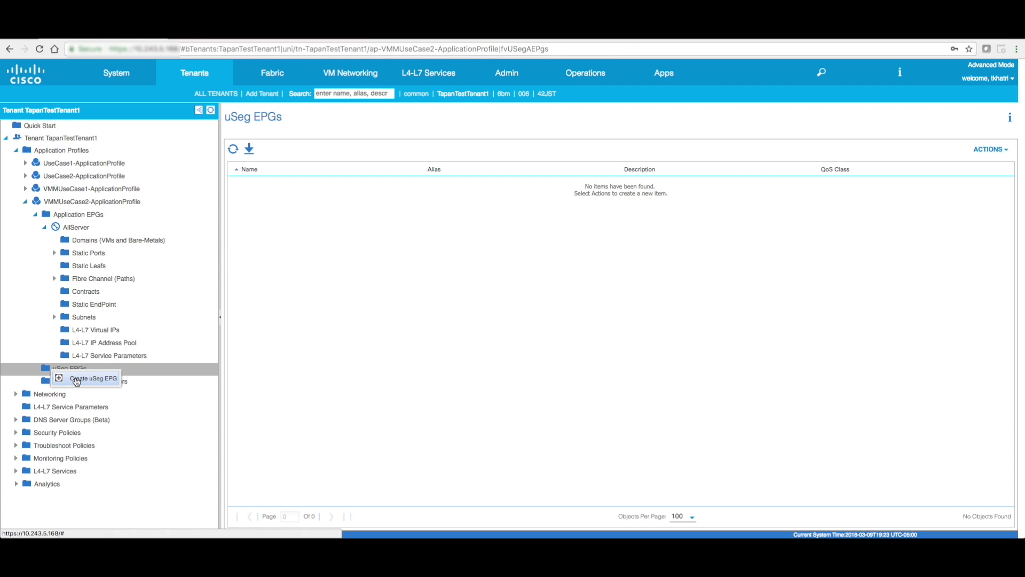
click(77, 379)
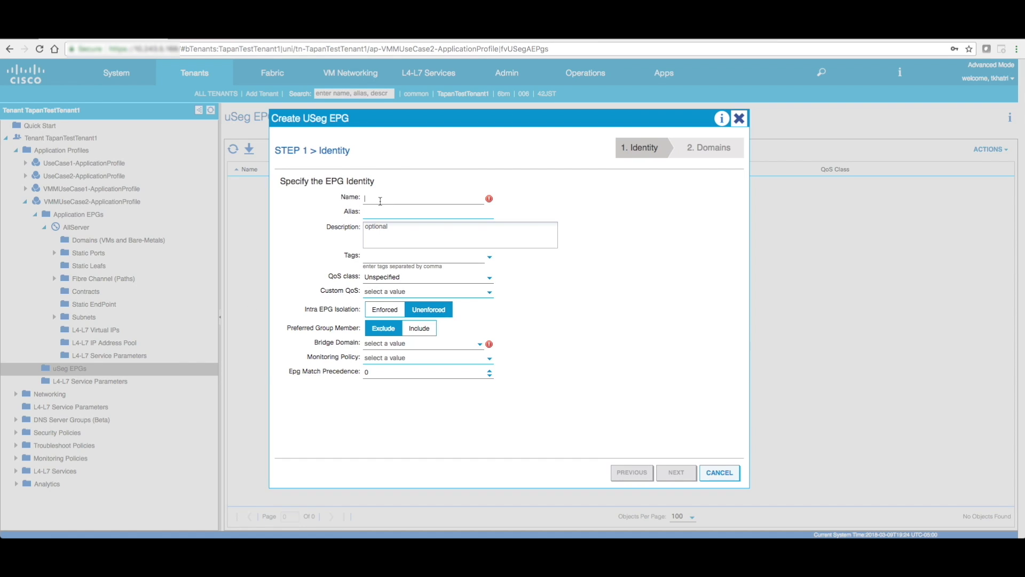
text(UbuntuServer)
click(412, 346)
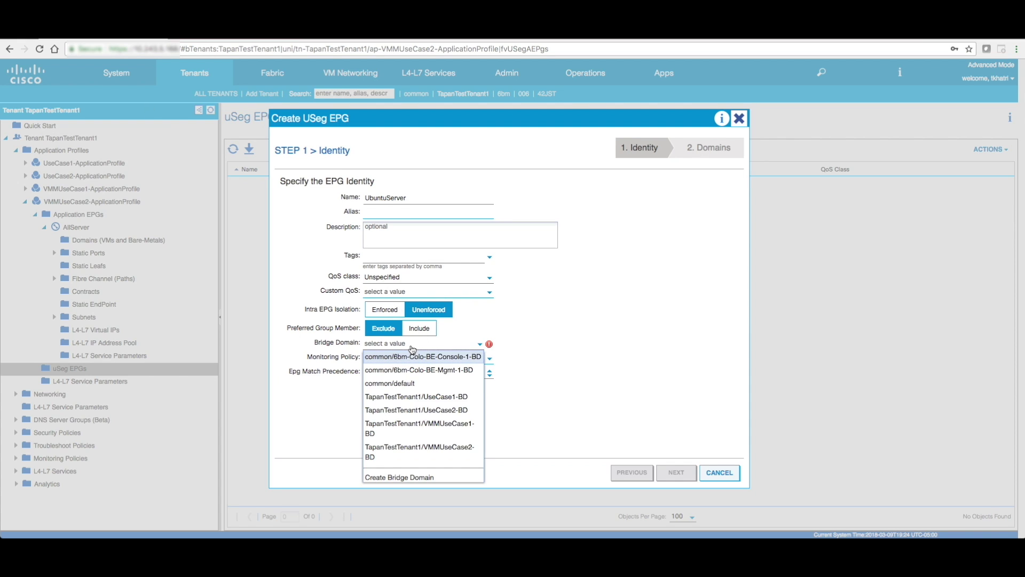
click(439, 447)
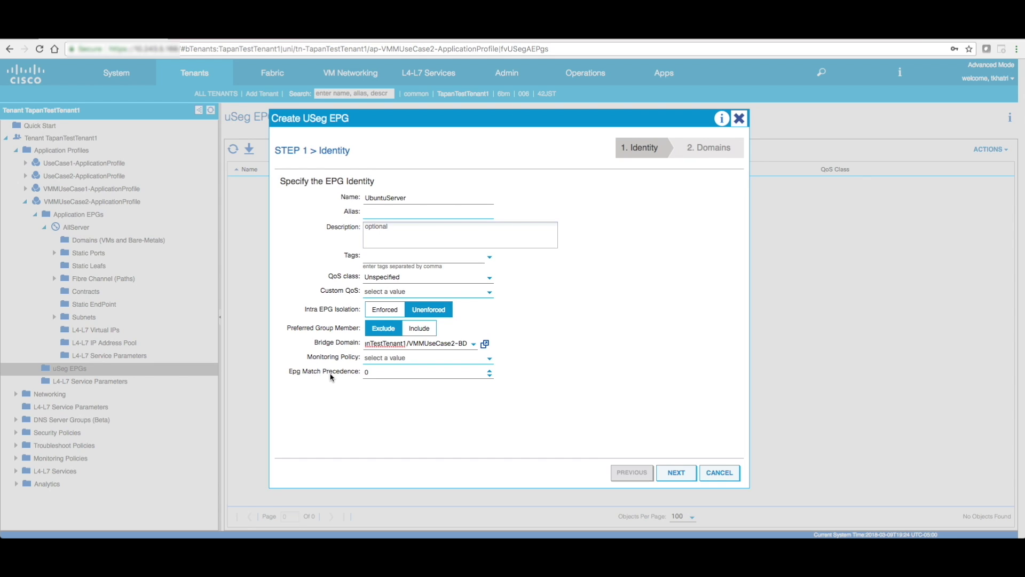
Associate TestvCenterDomain with Immediate deployment, finish the EPG, and open the UbuntuServer page
click(677, 472)
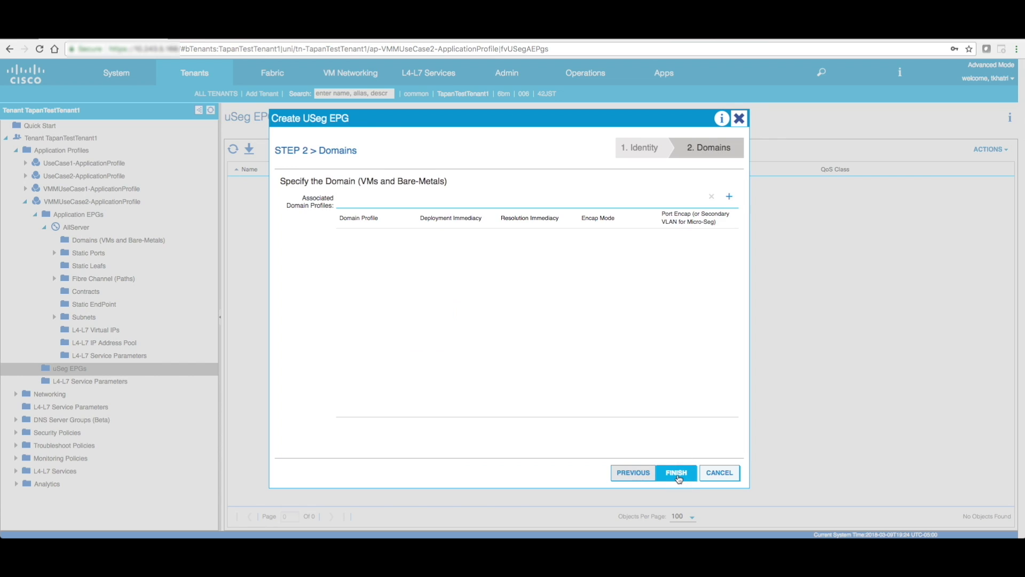
click(729, 197)
click(371, 346)
click(462, 240)
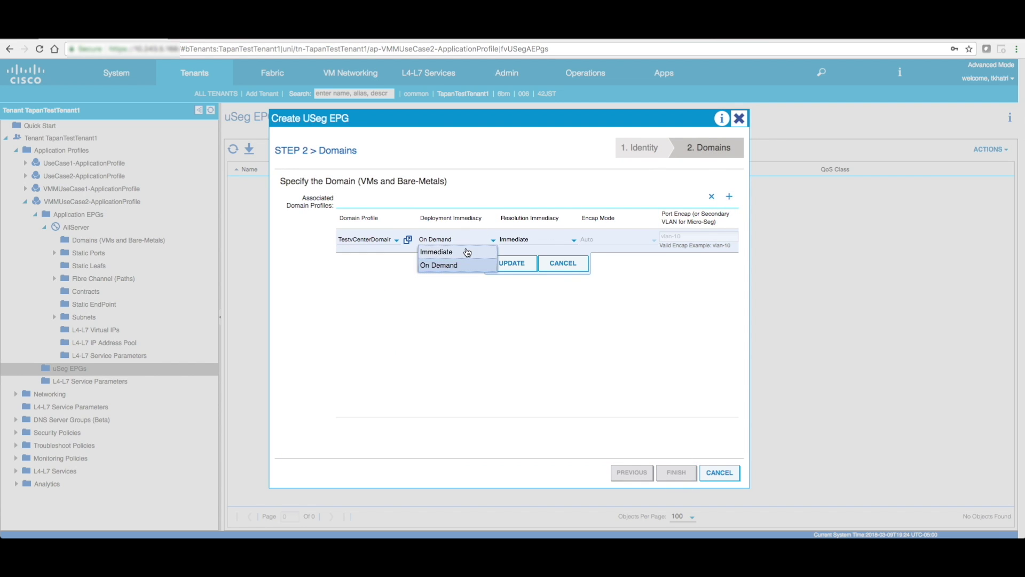
click(465, 251)
click(511, 262)
click(674, 473)
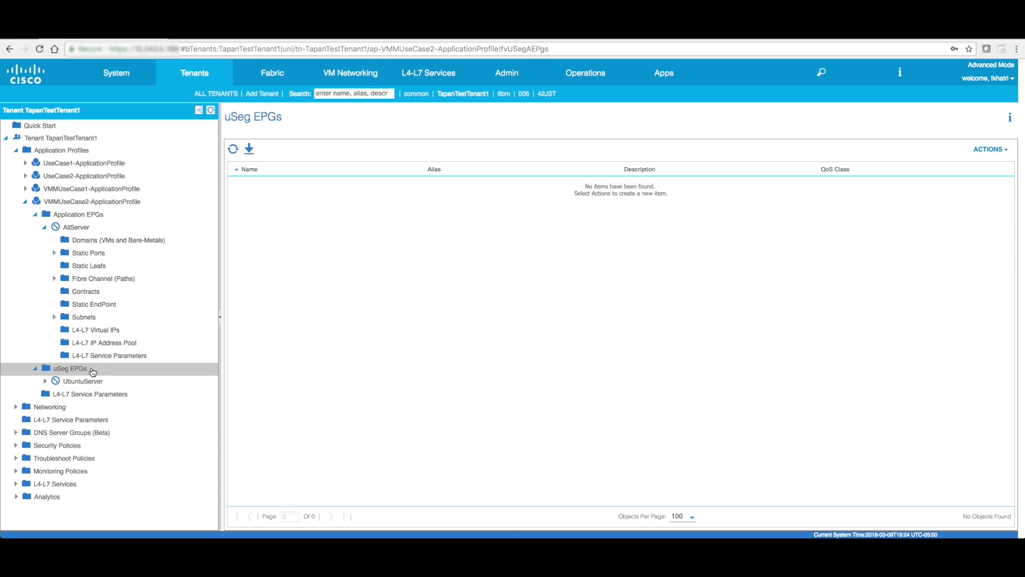
click(77, 381)
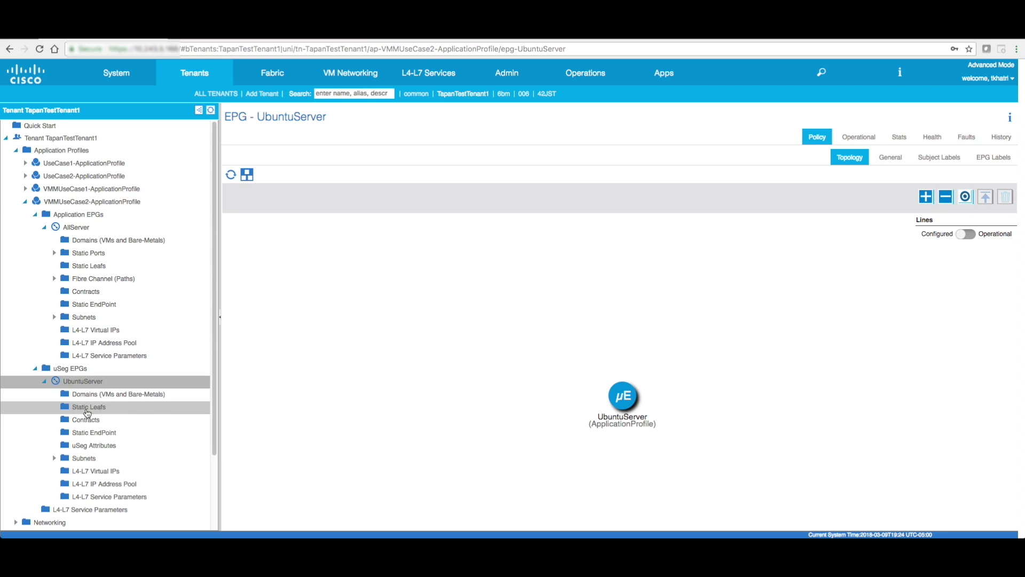
Add a uSeg attribute matching VM Name starting with 'Ubuntu' and submit despite the policy warning
click(85, 447)
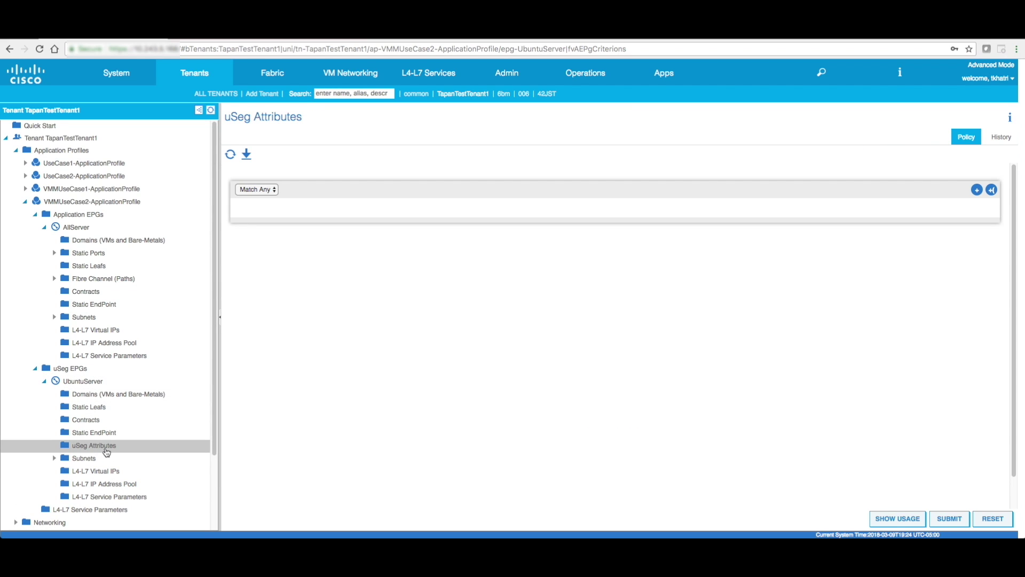
click(977, 190)
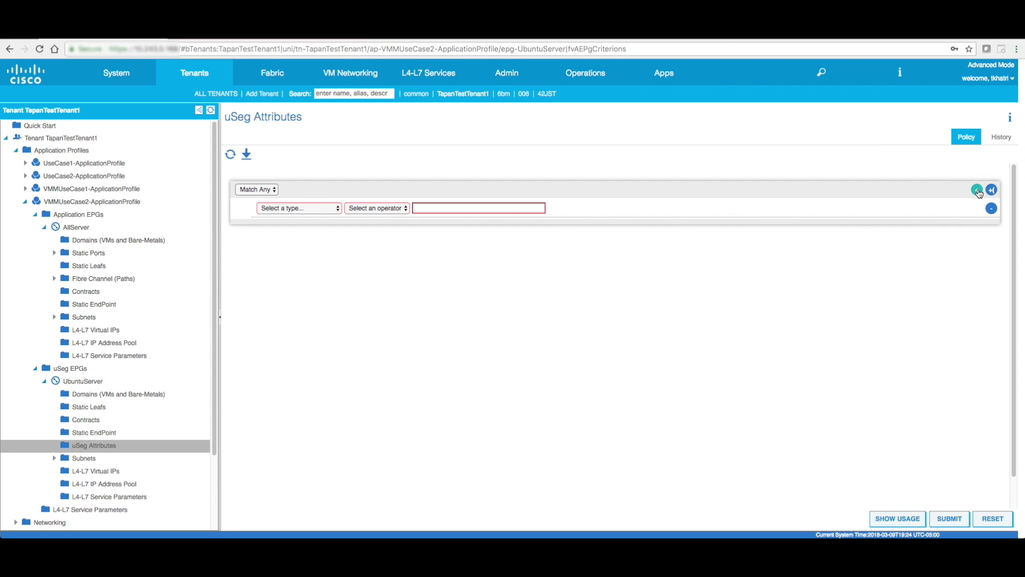
click(305, 209)
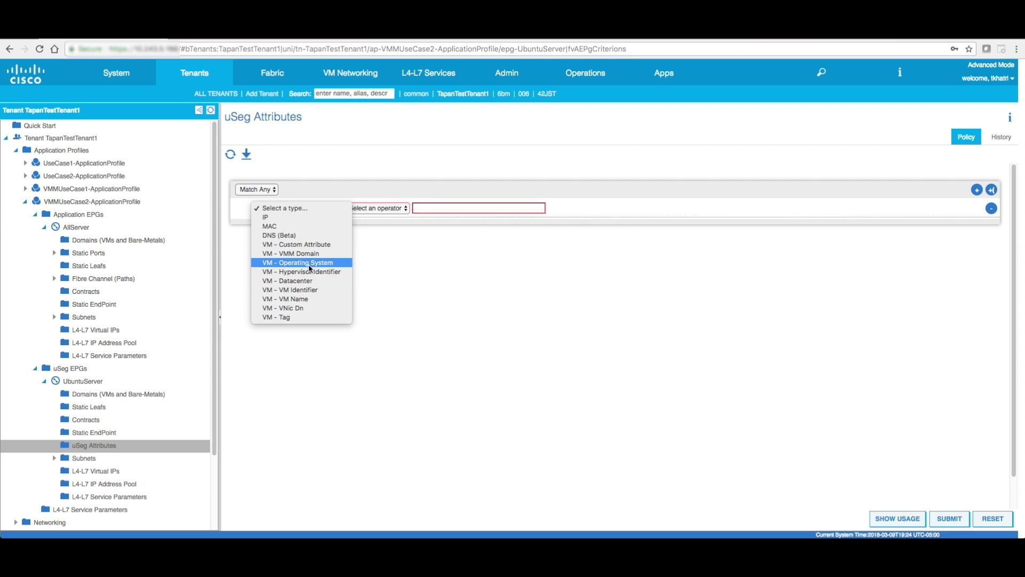
click(314, 301)
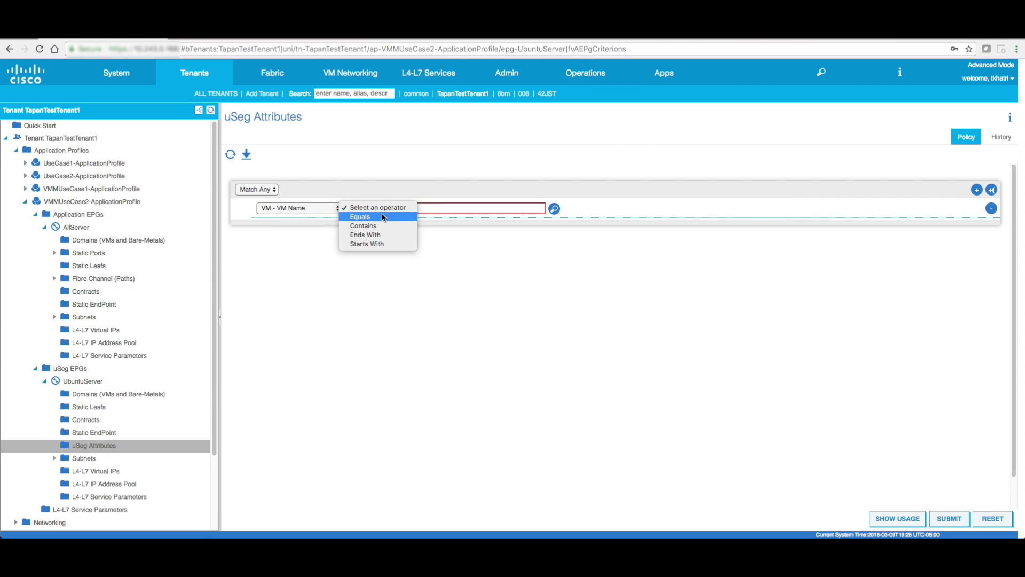
click(384, 244)
click(439, 208)
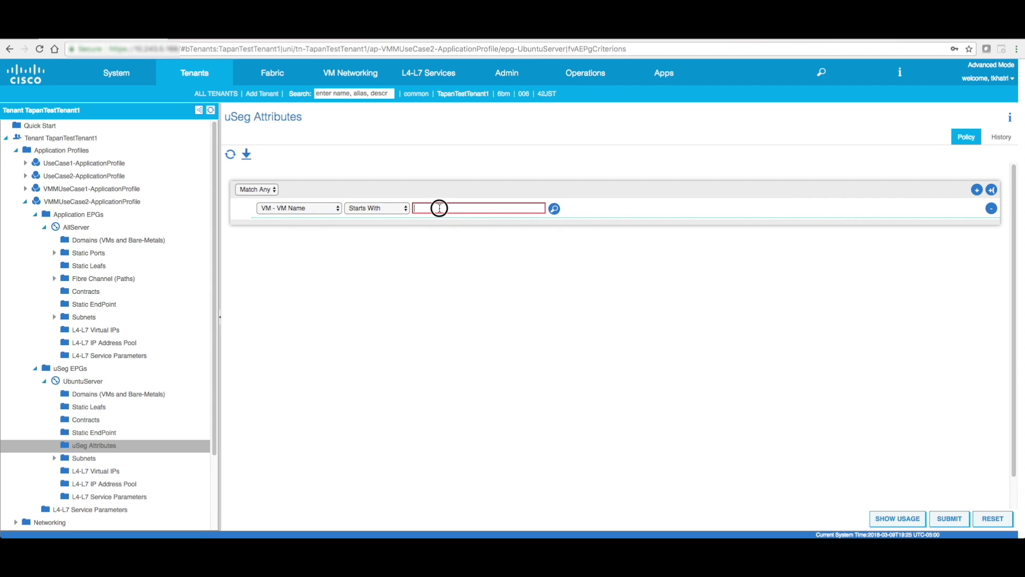
text(Ubuntu)
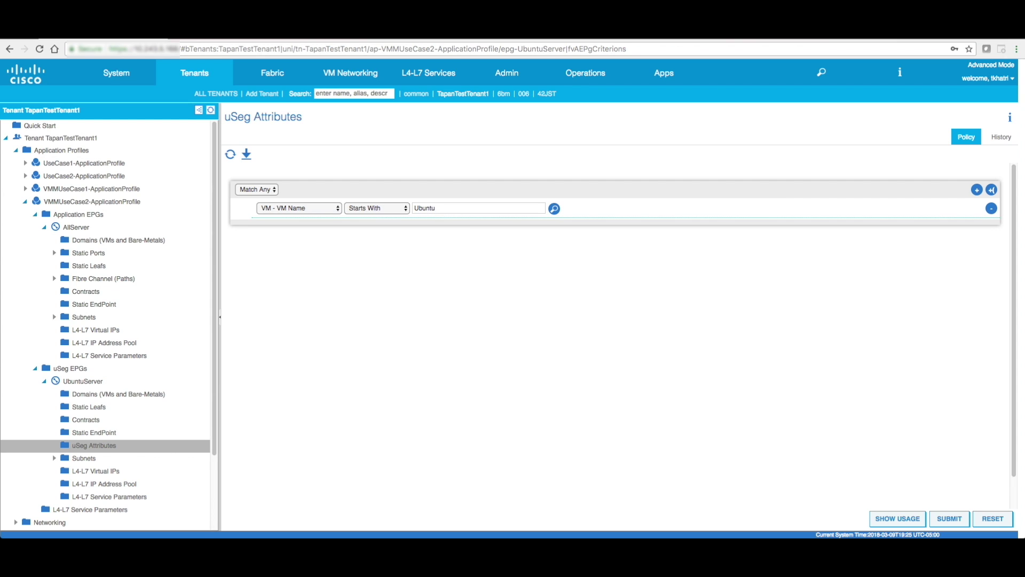
click(953, 522)
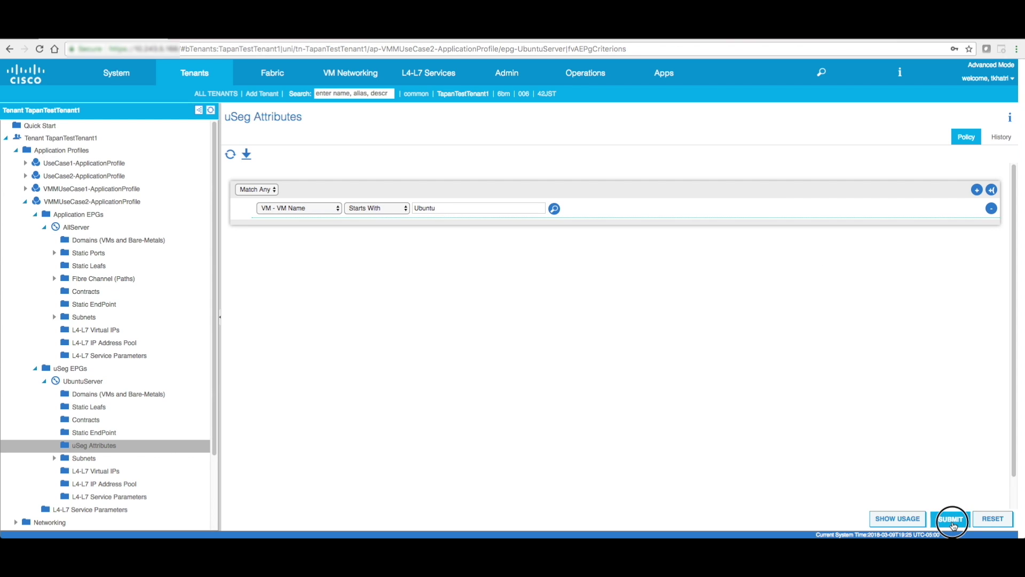
click(642, 386)
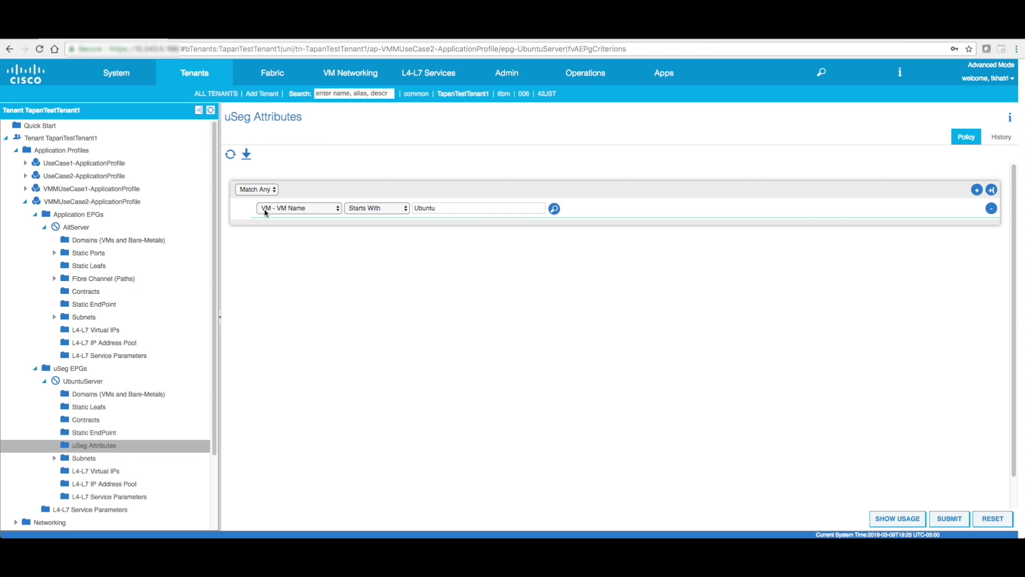
Verify UbuntuVMMTest1 and UbuntuVMMTest2 are UbuntuServer endpoints, then begin a new uSeg EPG
click(80, 382)
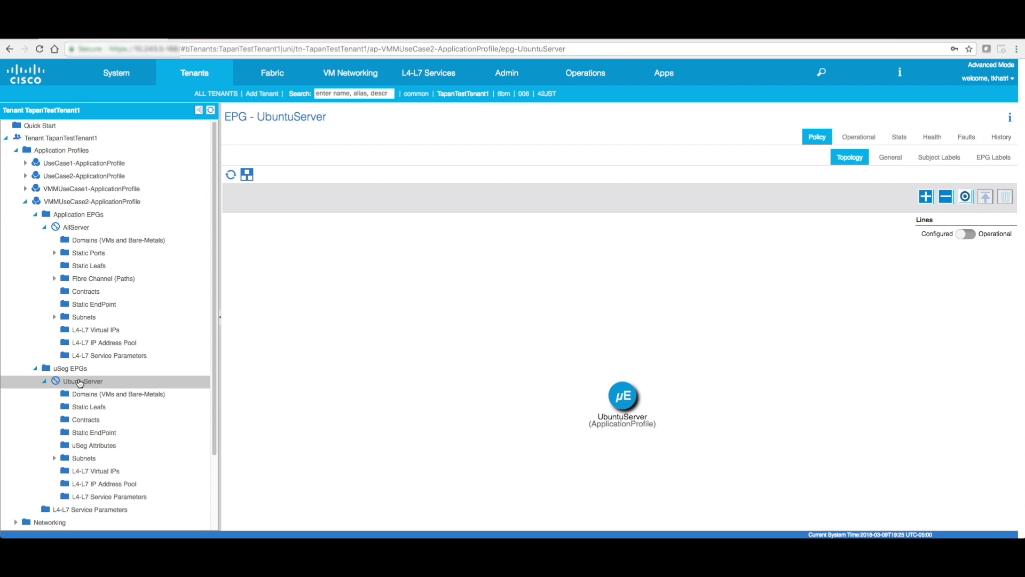
click(873, 140)
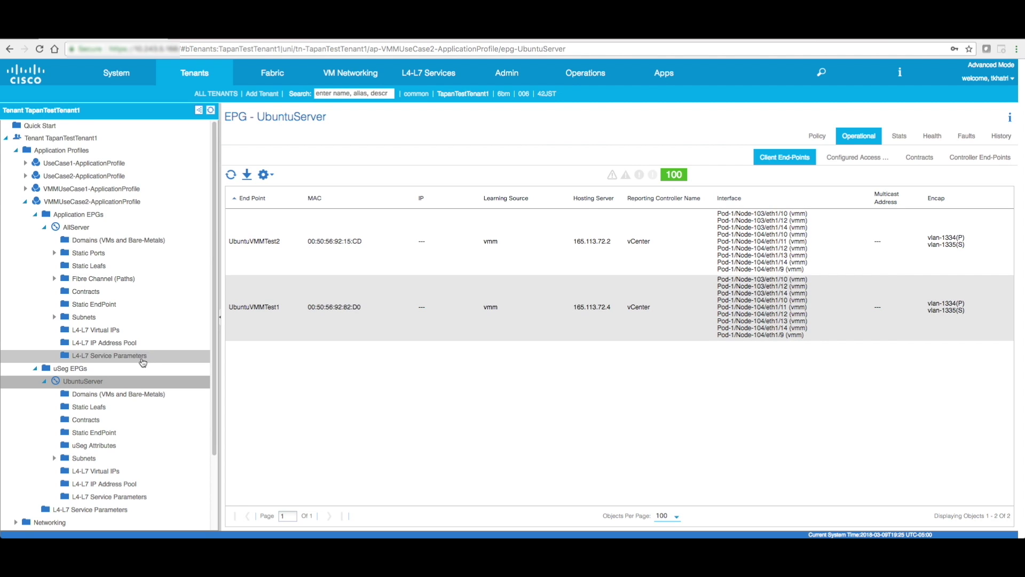
scroll(149, 364, down, 1)
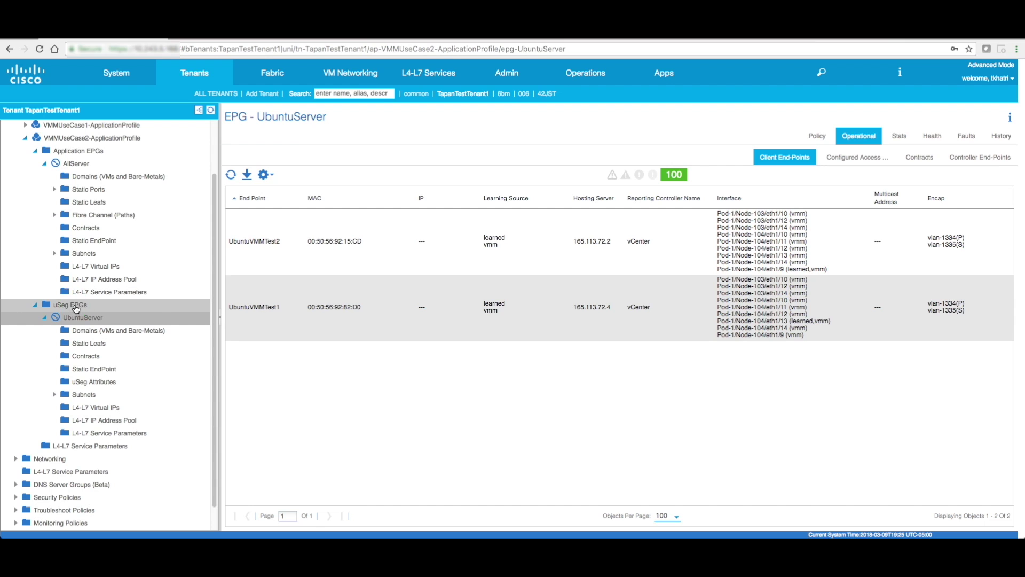
right_click(73, 305)
click(97, 313)
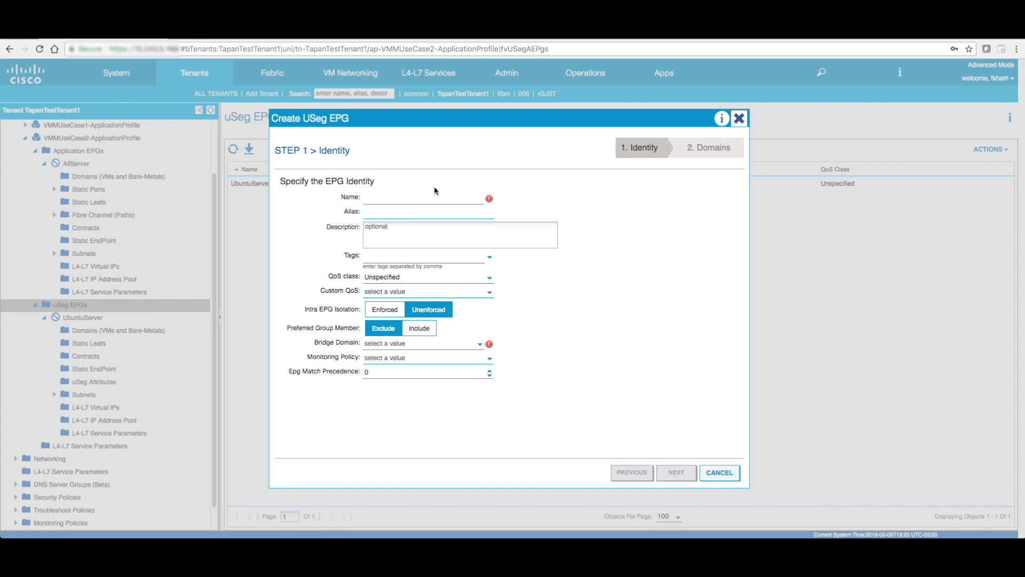
Create uSeg EPG WindowsServers on VMMUseCase2-BD, bound to the TestvCenterDomain VM domain
text(WindowsServers)
click(412, 349)
click(436, 448)
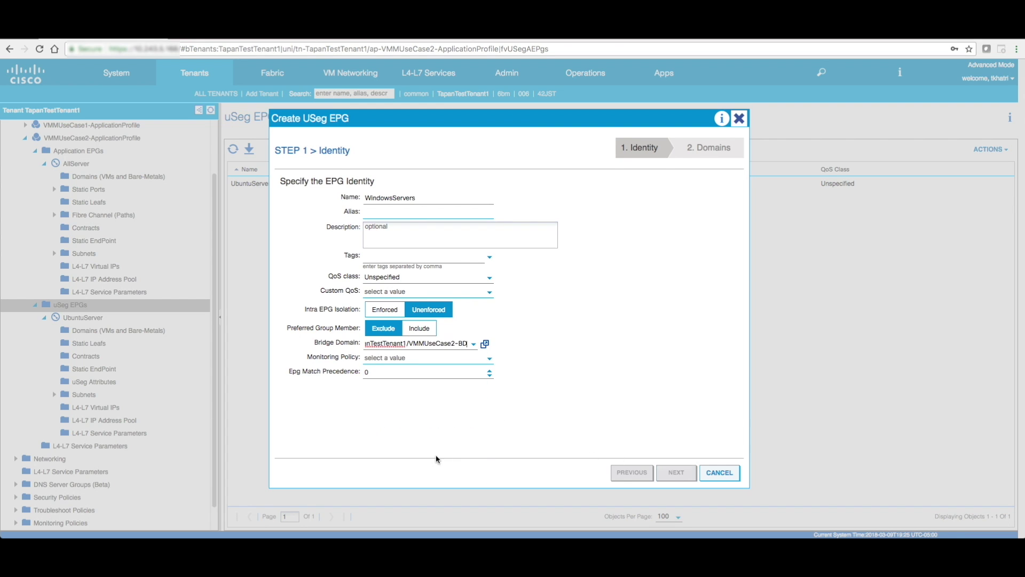
click(676, 472)
click(729, 196)
click(395, 349)
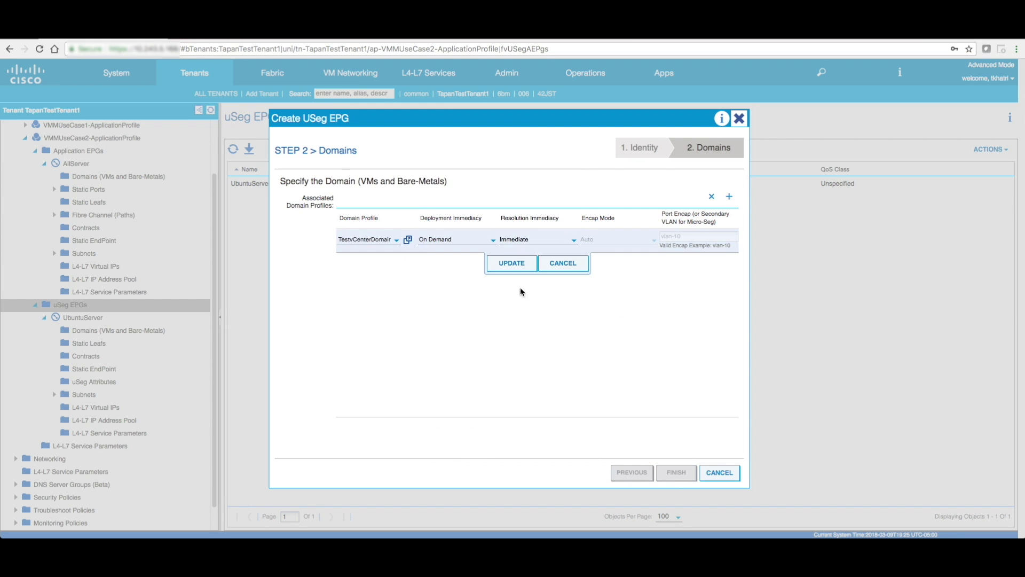
click(511, 262)
click(676, 472)
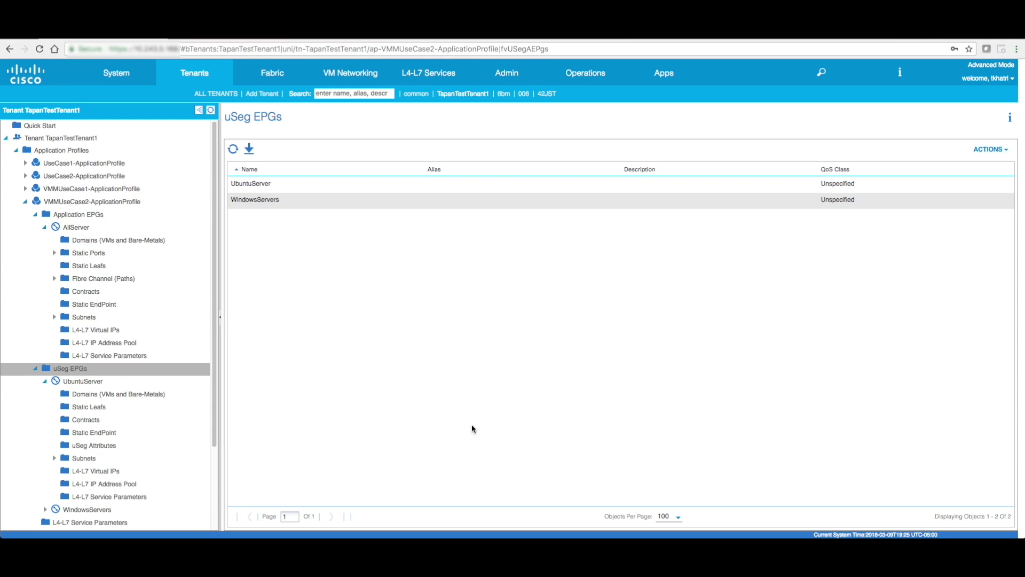
scroll(110, 372, down, 2)
scroll(109, 372, up, 2)
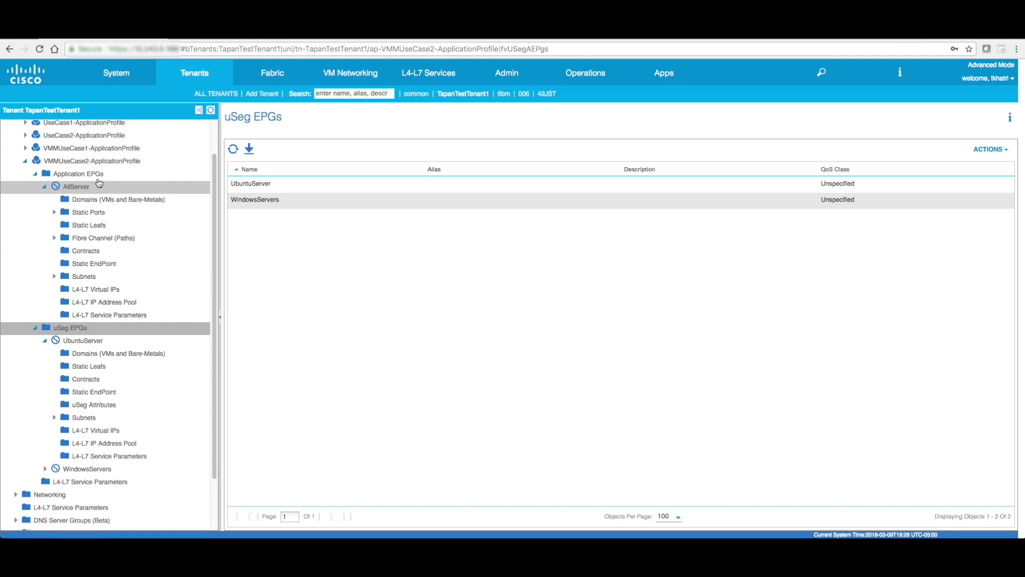
Review AllServer's client endpoints, then go to the WindowsServers uSeg Attributes
click(88, 190)
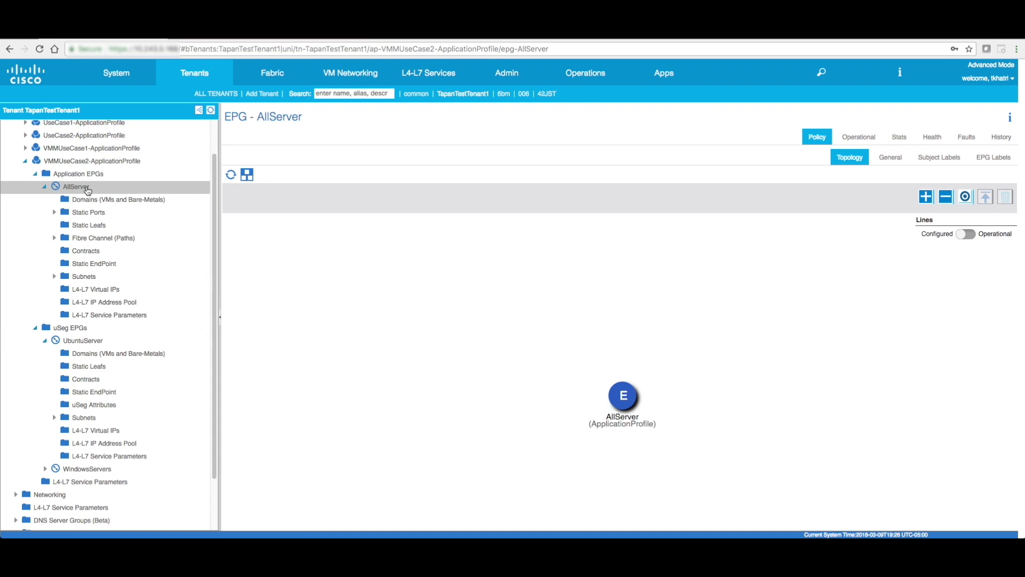
click(856, 140)
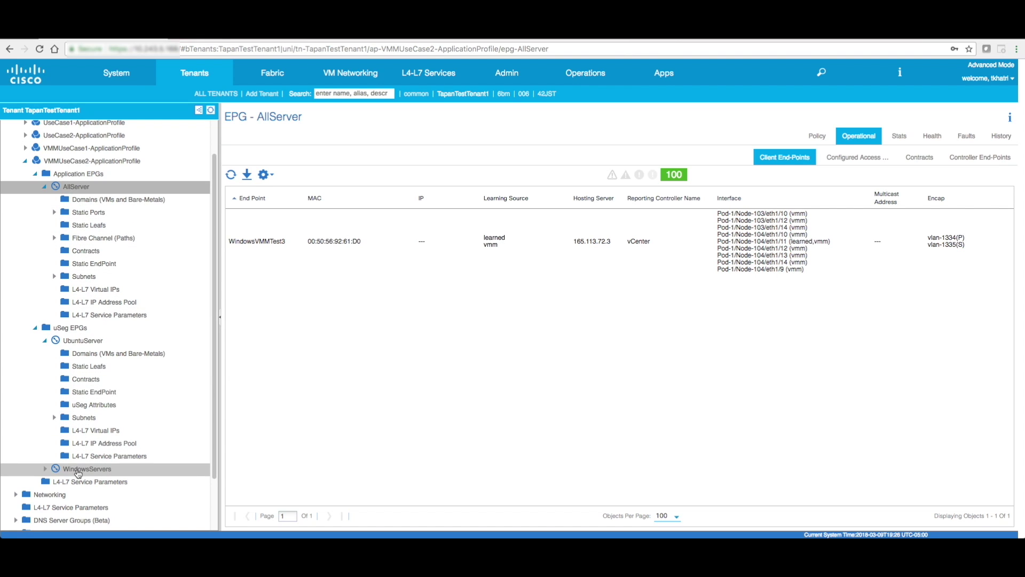
click(45, 469)
scroll(52, 469, down, 3)
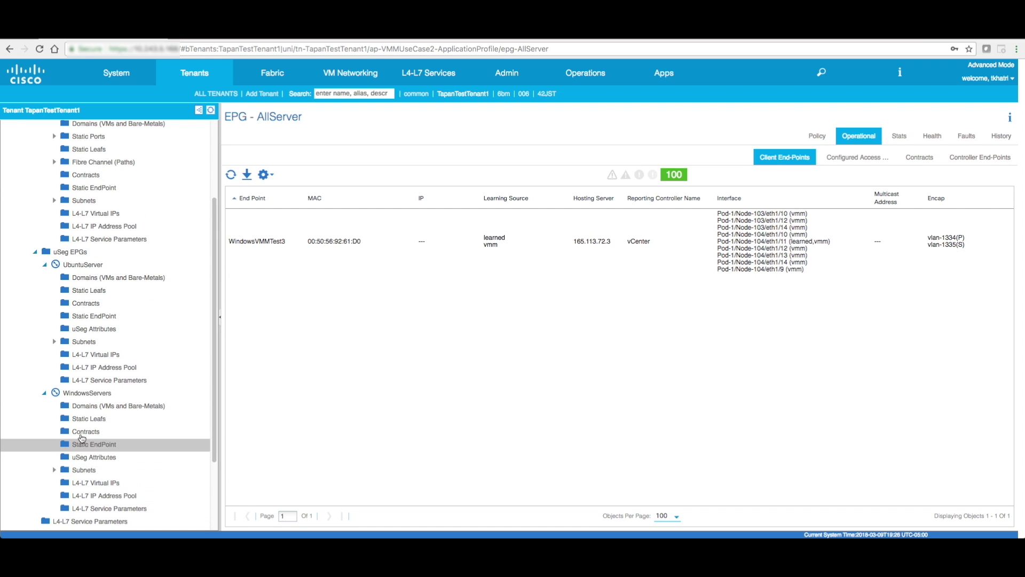
click(79, 458)
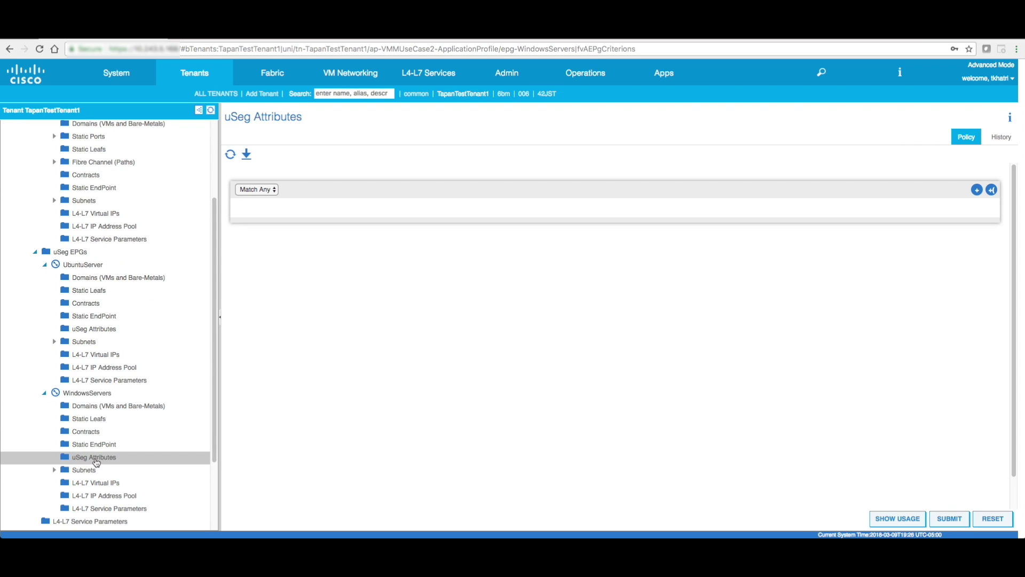
Add a WindowsServers attribute matching VM Name starting with 'Windows' and submit it
click(977, 189)
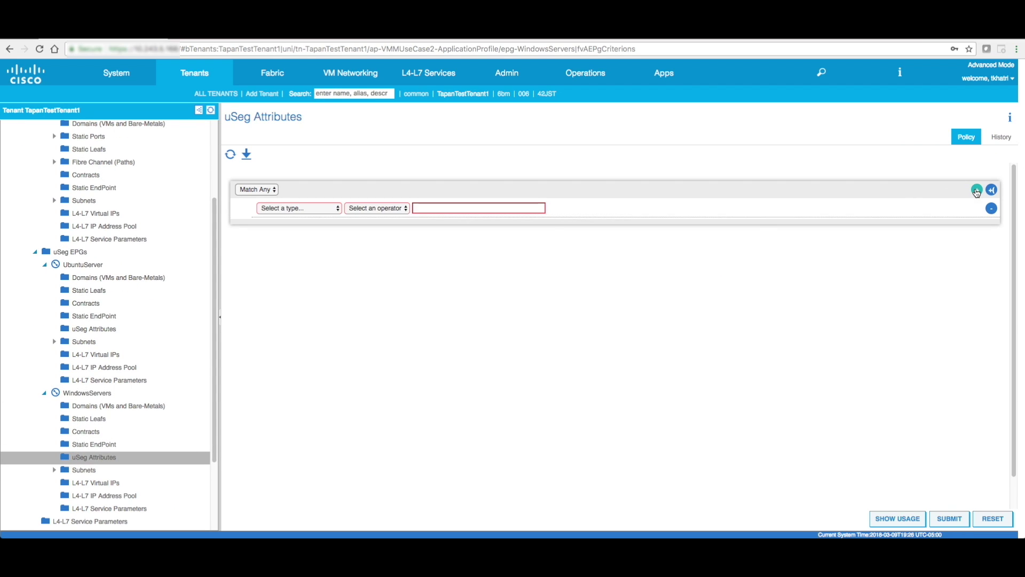
click(299, 208)
click(299, 291)
click(377, 207)
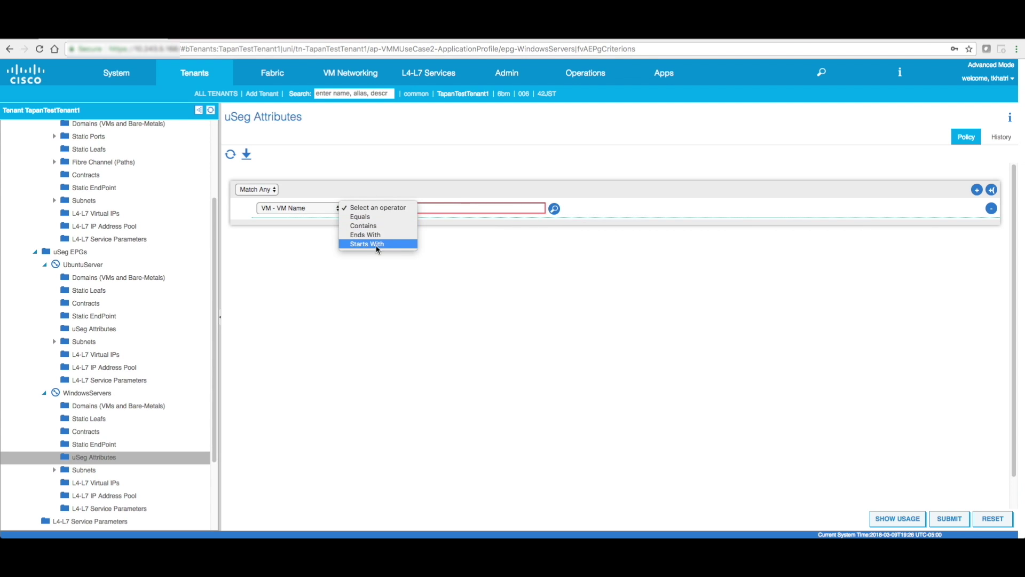
click(377, 248)
click(464, 208)
text(Windows)
click(950, 518)
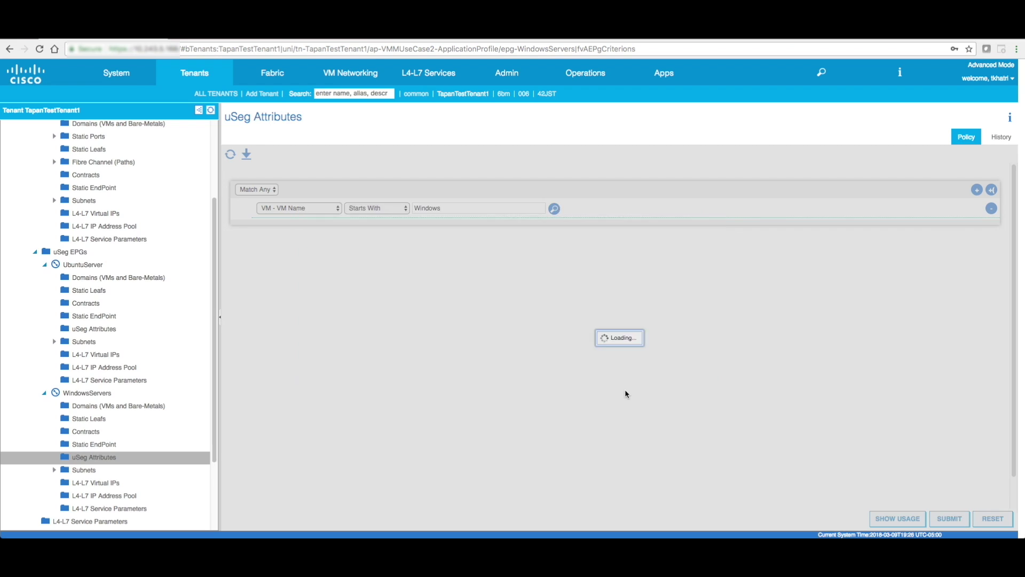
Confirm WindowsServers now holds WindowsVMMTest3 and AllServer's endpoint list is empty
click(88, 392)
click(859, 135)
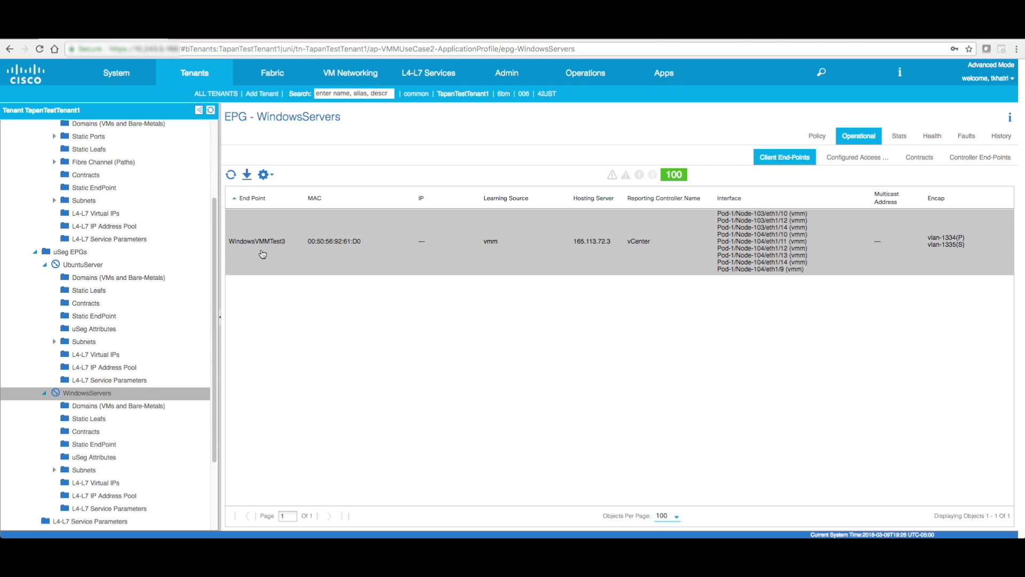
scroll(114, 231, up, 1)
click(81, 161)
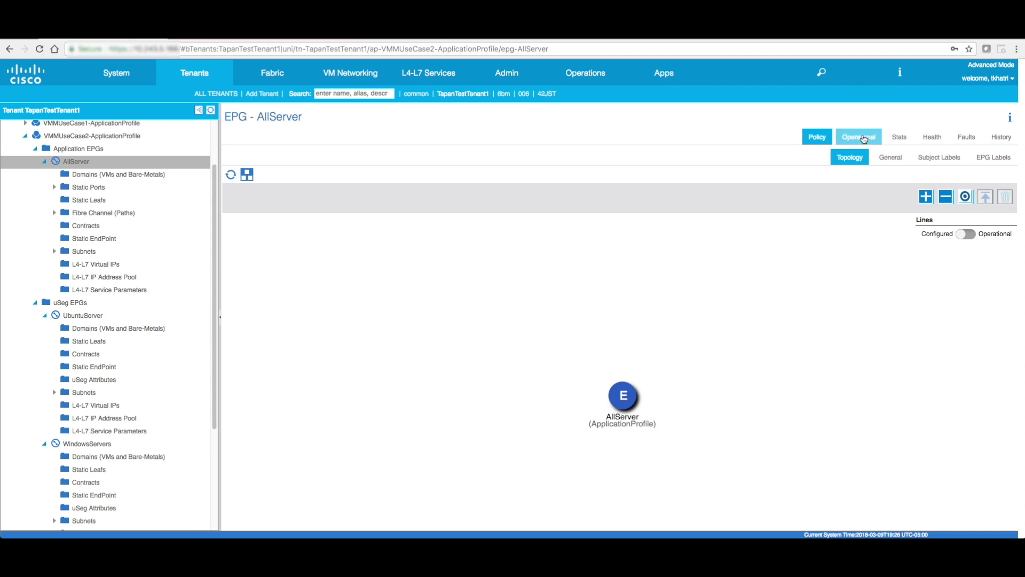
click(859, 137)
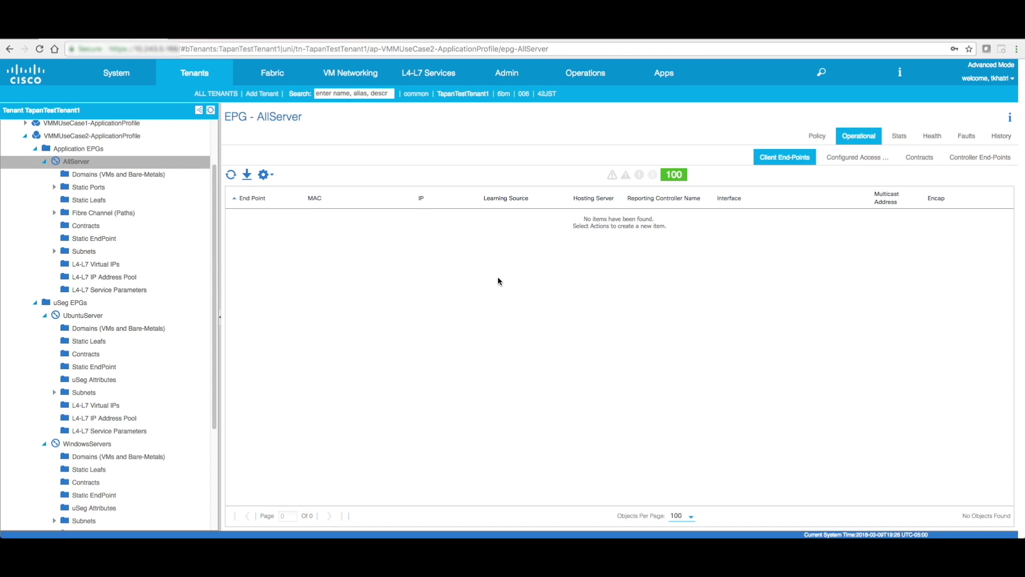
click(218, 40)
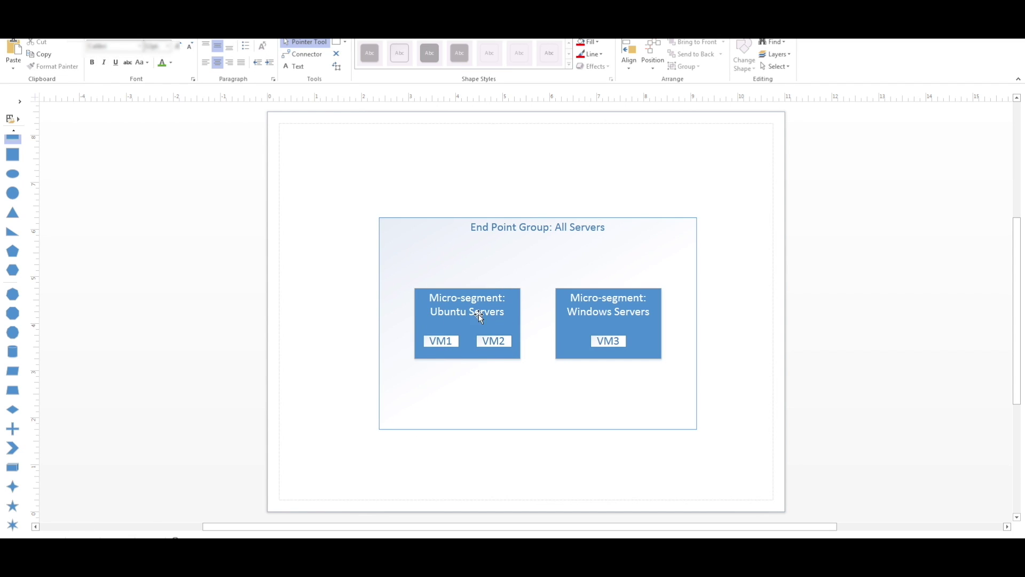
Point out VM1 and VM2 in the Ubuntu micro-segment of the Visio diagram
click(447, 343)
click(502, 342)
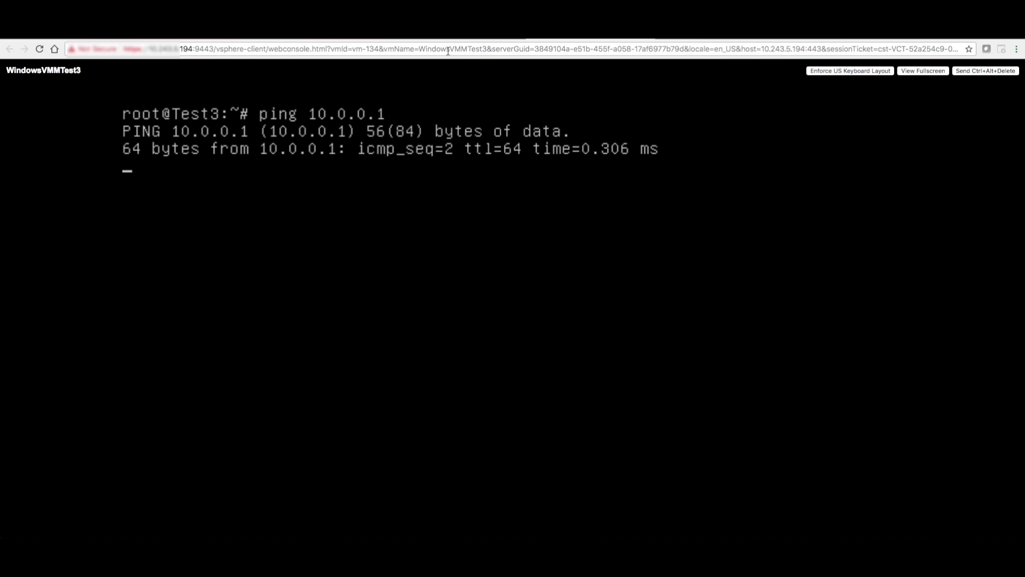
On UbuntuVMMTest1, stop the 10.0.0.1 ping and ping 10.0.0.11
click(348, 39)
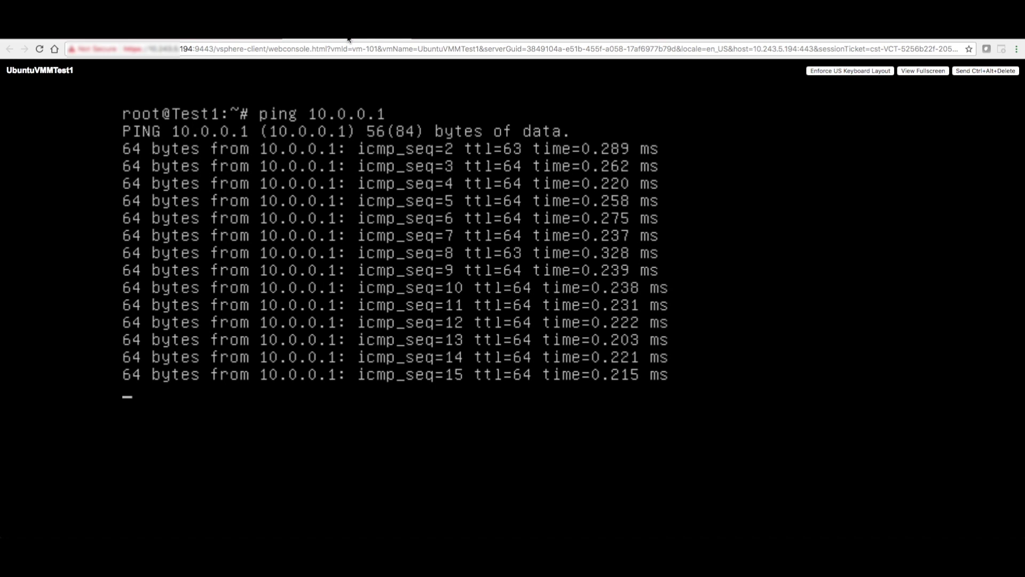
key(ctrl+c)
text(ping 19,)
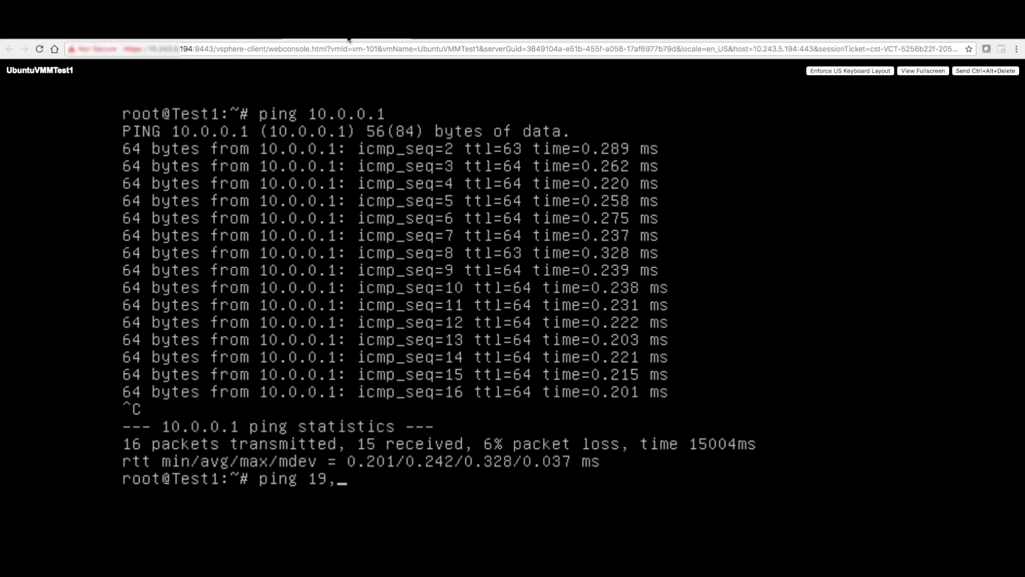
key(BackSpace)
key(BackSpace)
text(0.0.0.11)
key(Return)
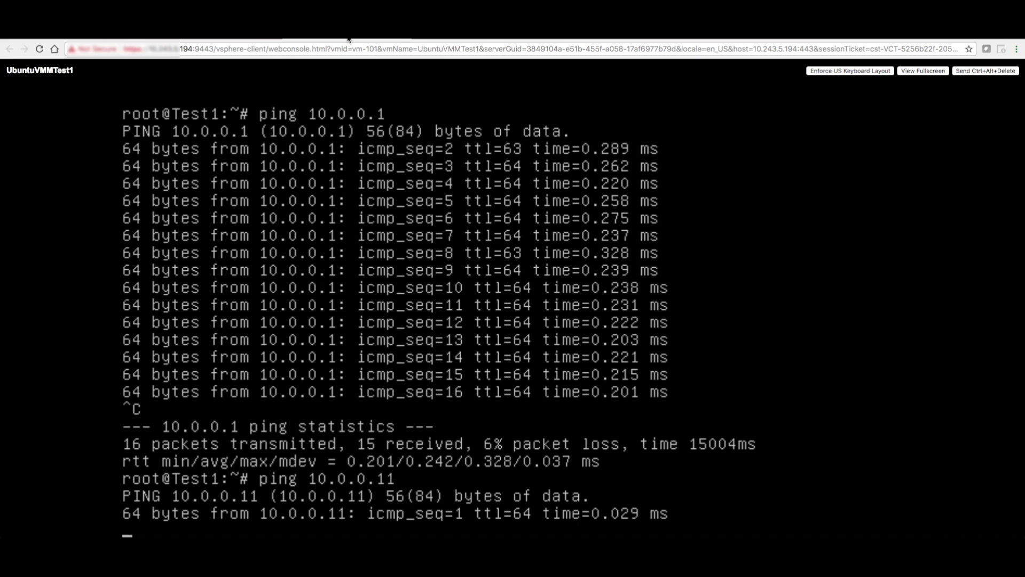
Ping 10.0.0.12 successfully, then start pinging 10.0.0.13
key(ctrl+c)
key(Up)
key(BackSpace)
text(2)
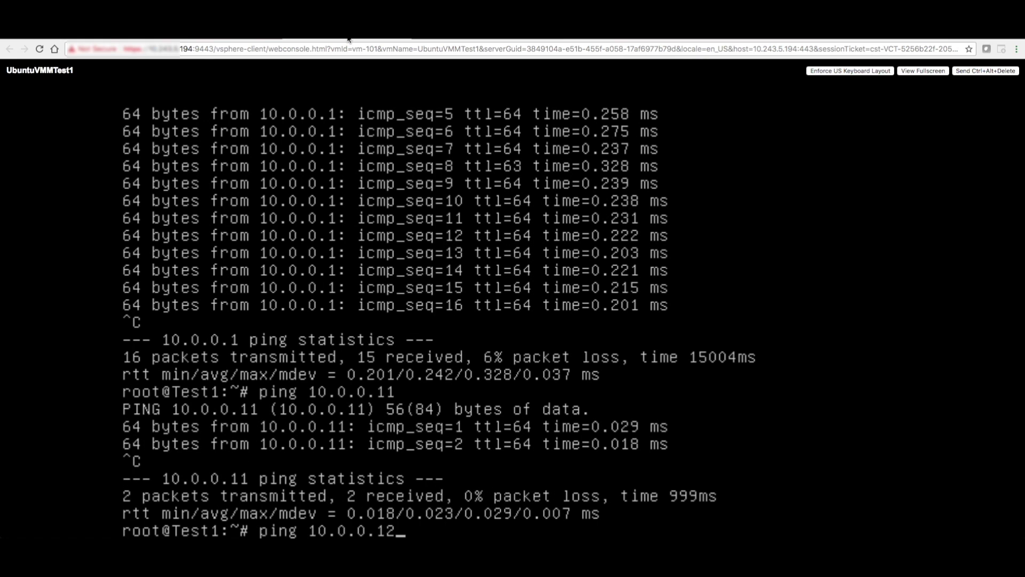
key(Return)
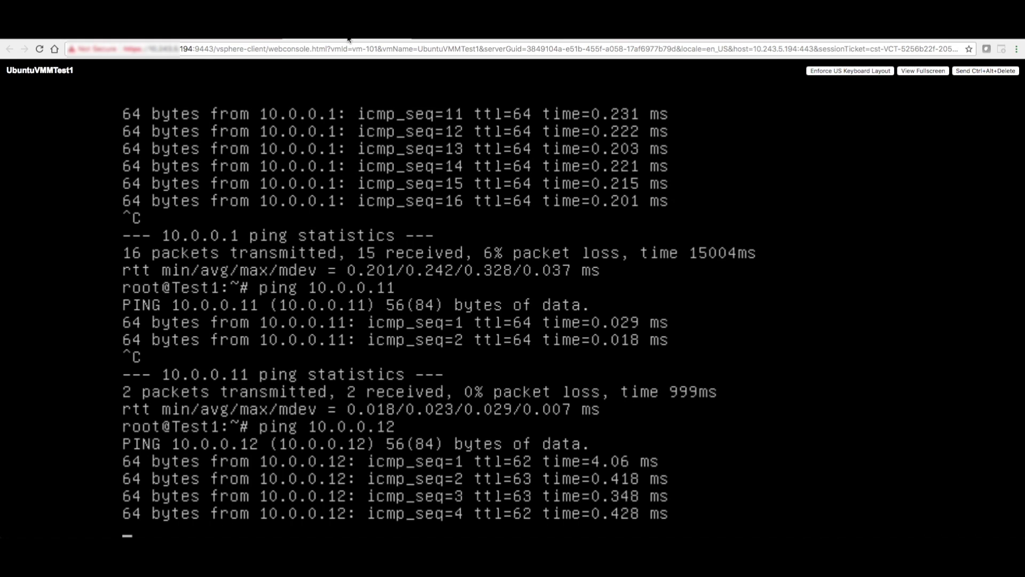
key(ctrl+c)
key(Up)
key(BackSpace)
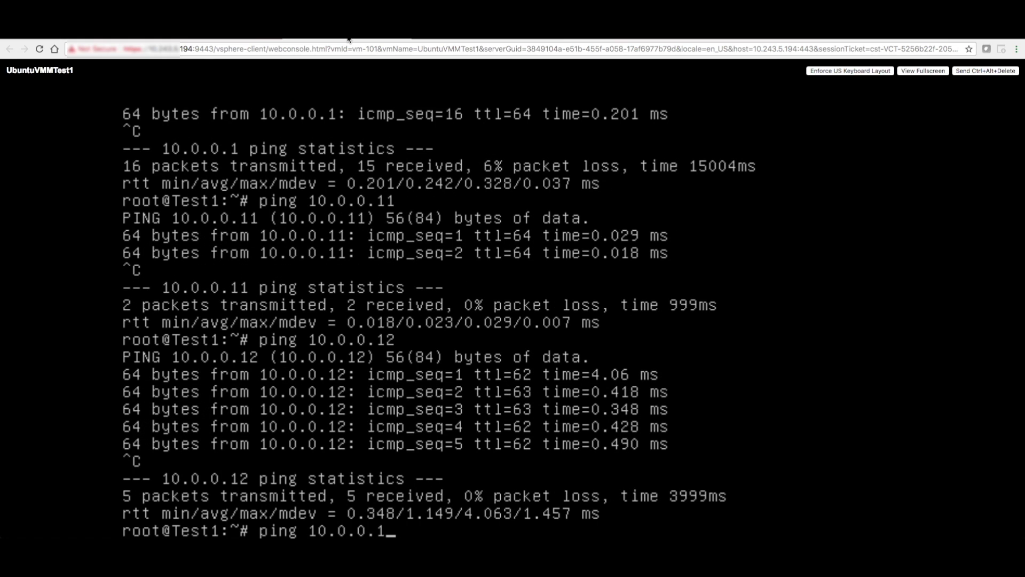
text(3)
key(Return)
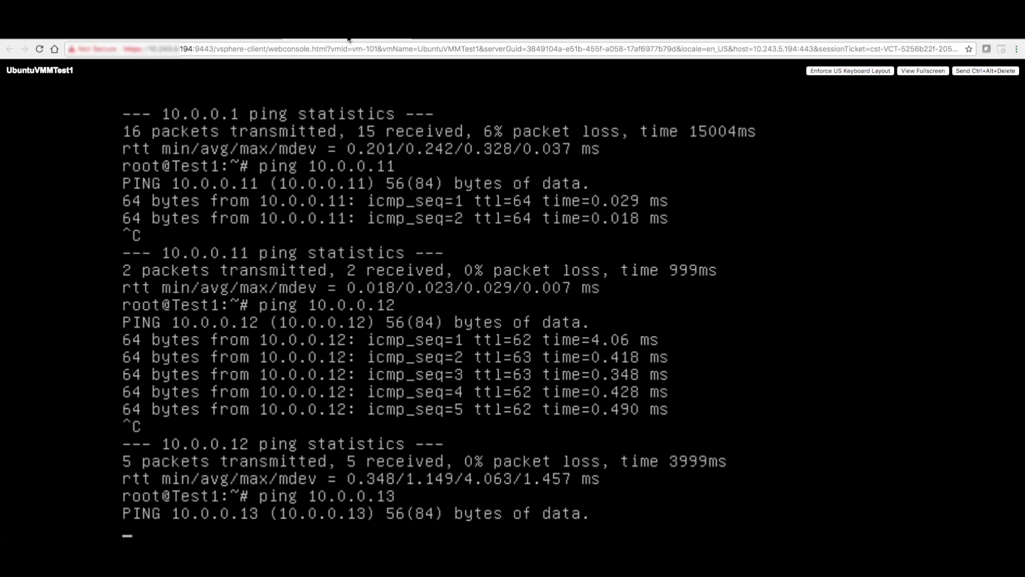
On UbuntuVMMTest2, ping 10.0.0.11 and then 10.0.0.13
key(ctrl+Tab)
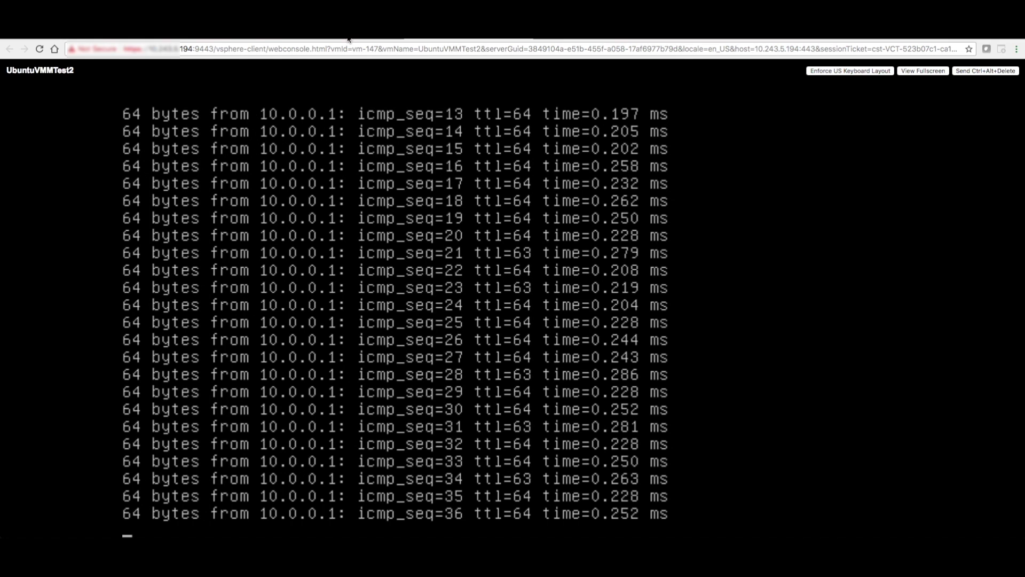
key(ctrl+c)
key(Up)
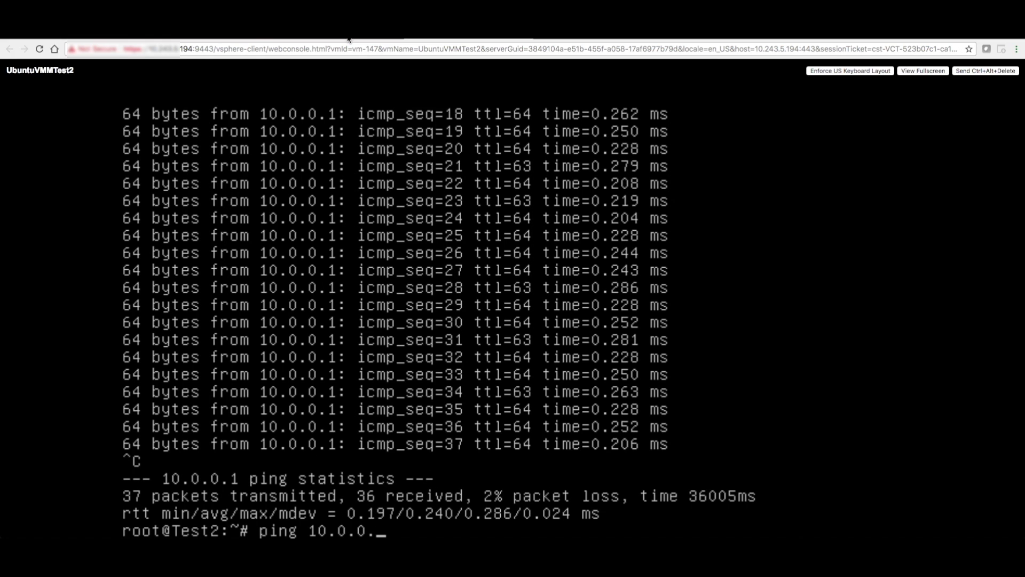
text(11)
key(Return)
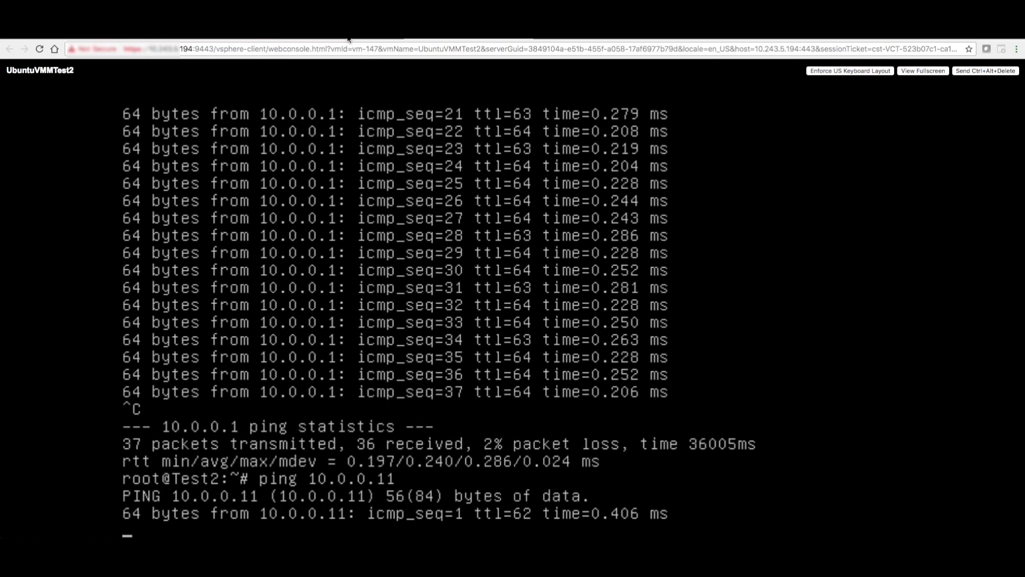
key(ctrl+c)
key(Up)
key(BackSpace)
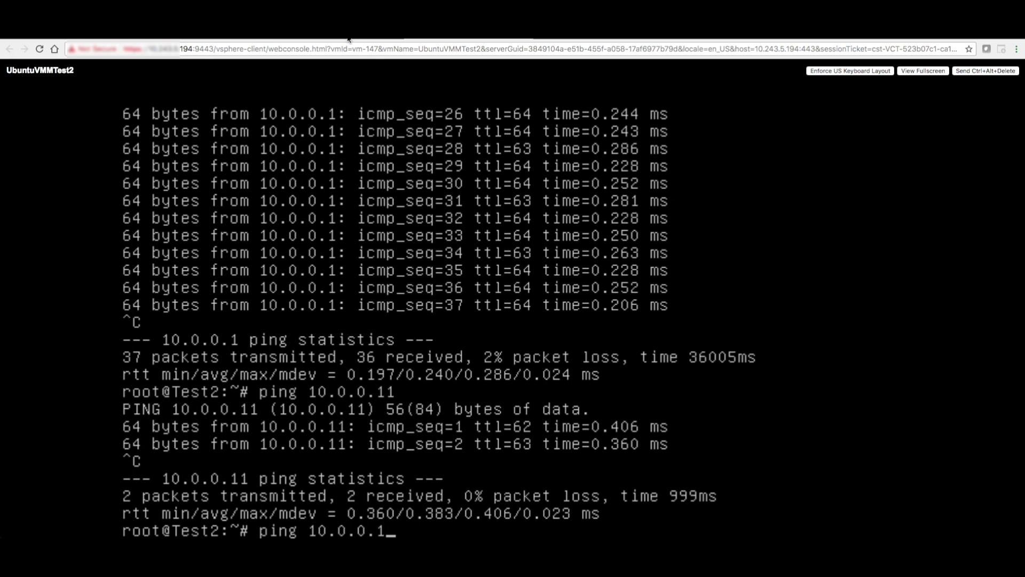
text(3)
key(Return)
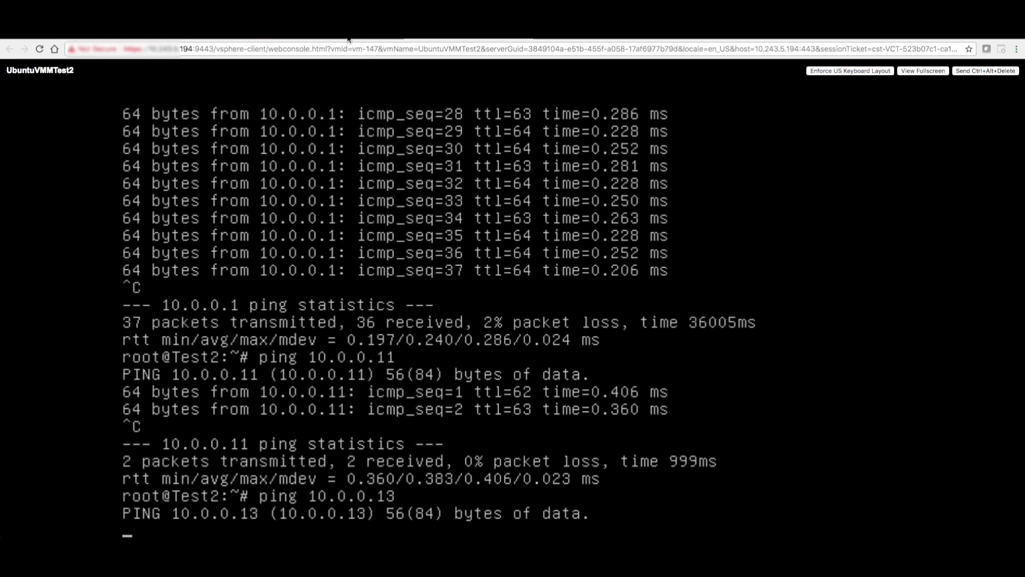
On WindowsVMMTest3, ping 10.0.0.11 and 10.0.0.12, both failing with 100% loss
key(ctrl+Tab)
key(ctrl+c)
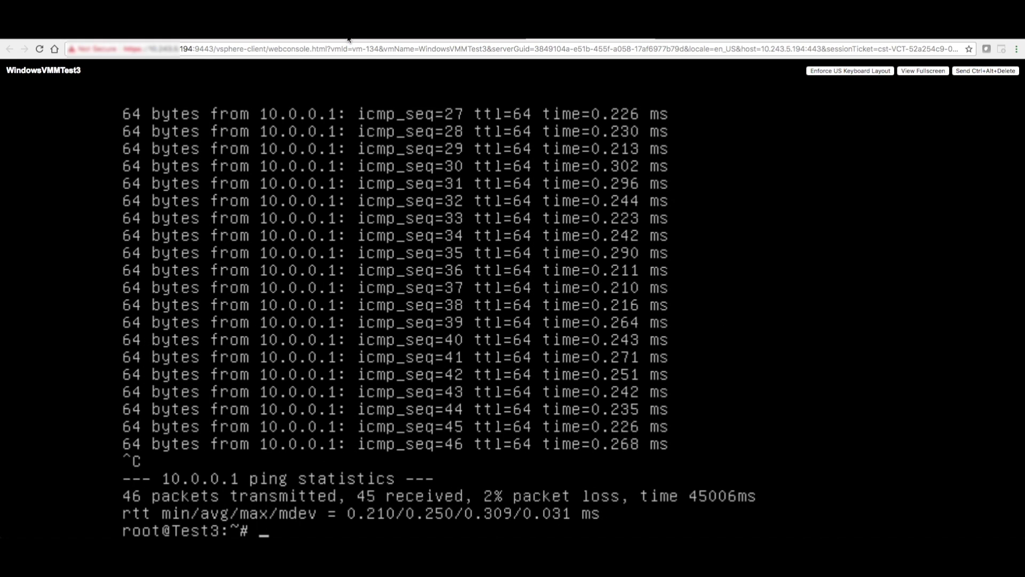
key(Return)
key(Return)
key(Up)
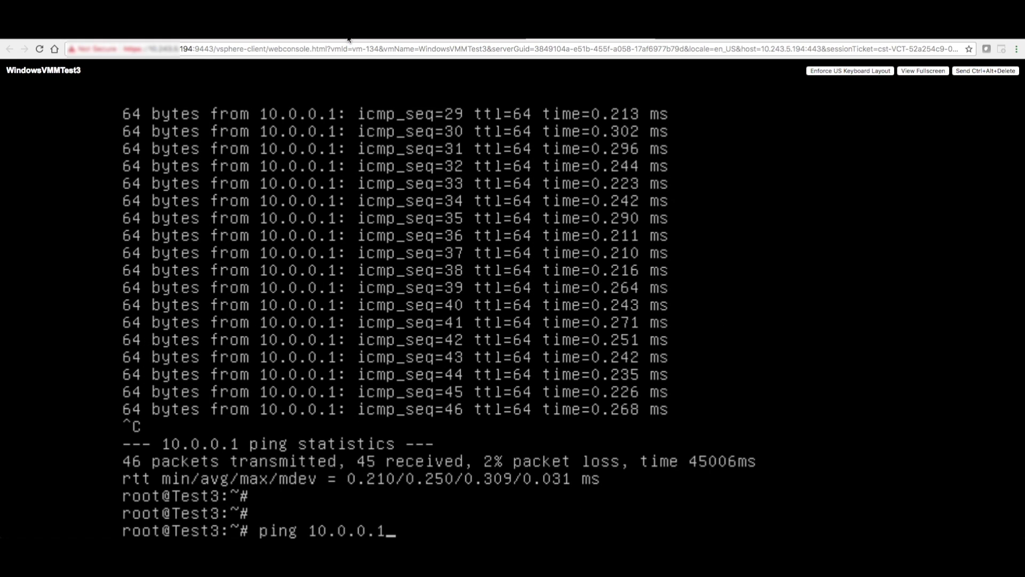
text(1)
key(Return)
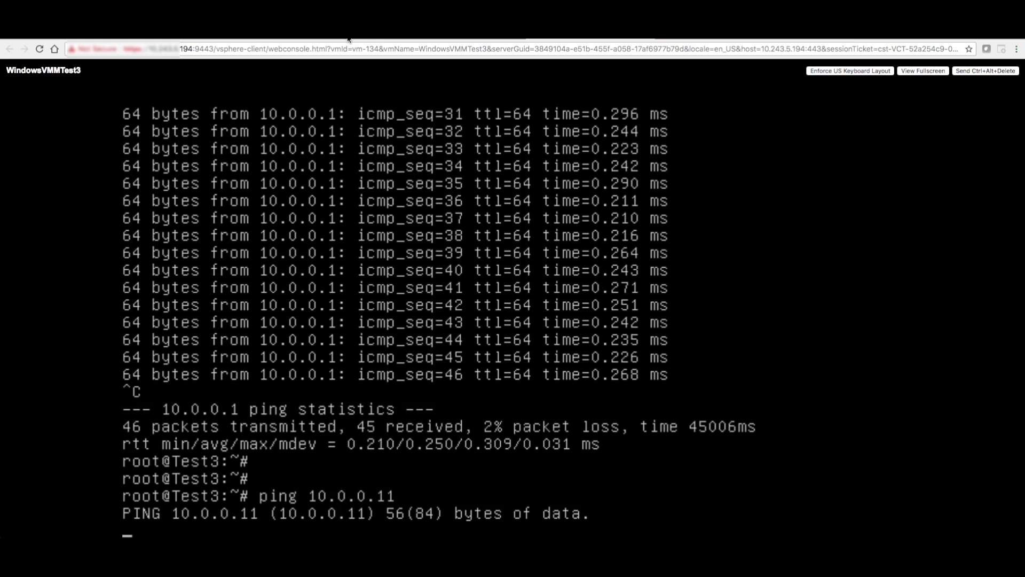
key(ctrl+c)
key(Up)
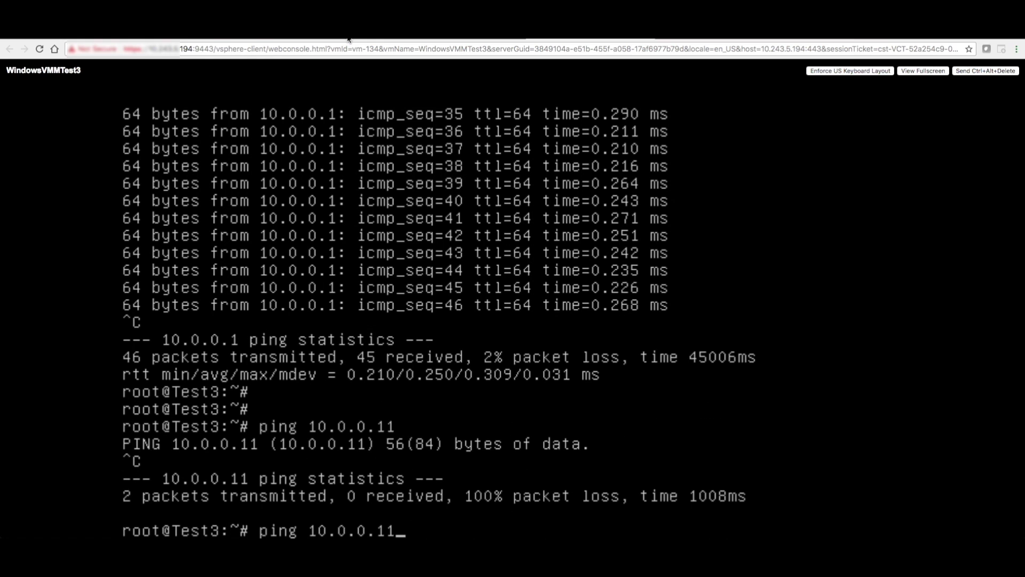
key(BackSpace)
text(2)
key(Return)
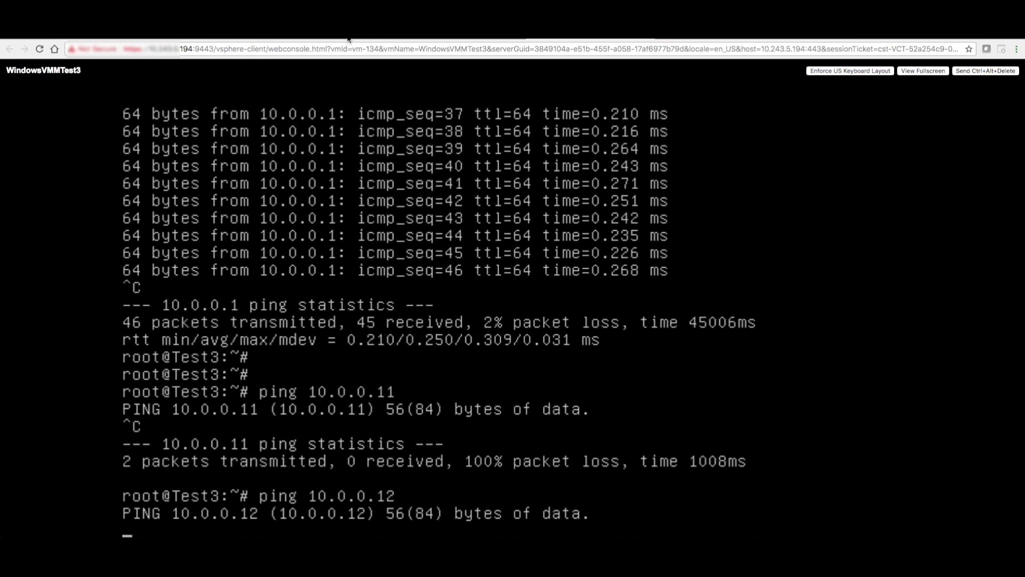
From WindowsVMMTest3, ping 10.0.0.1 and 10.0.0.13, which both reply
key(ctrl+c)
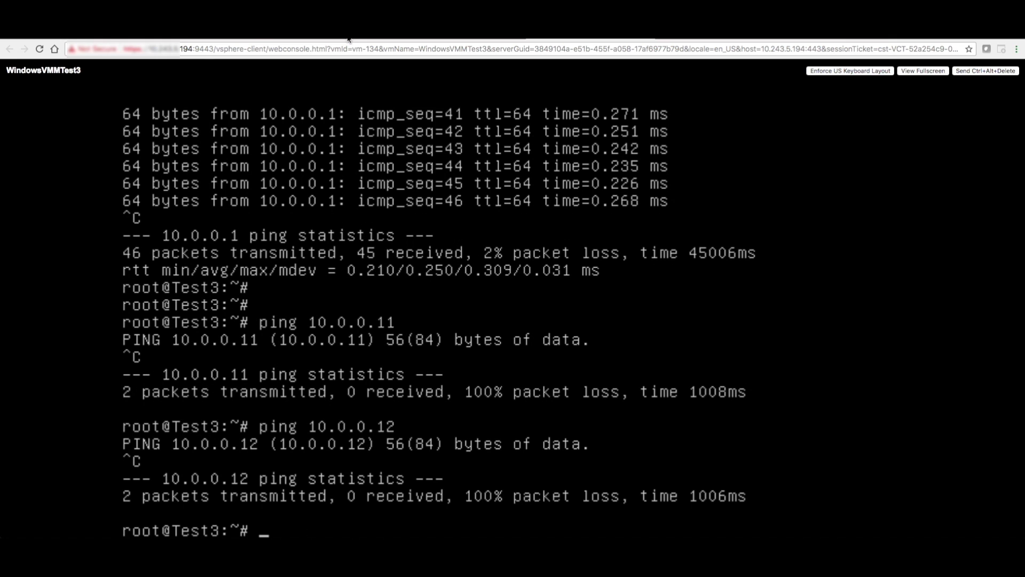
key(Up)
key(BackSpace)
key(Return)
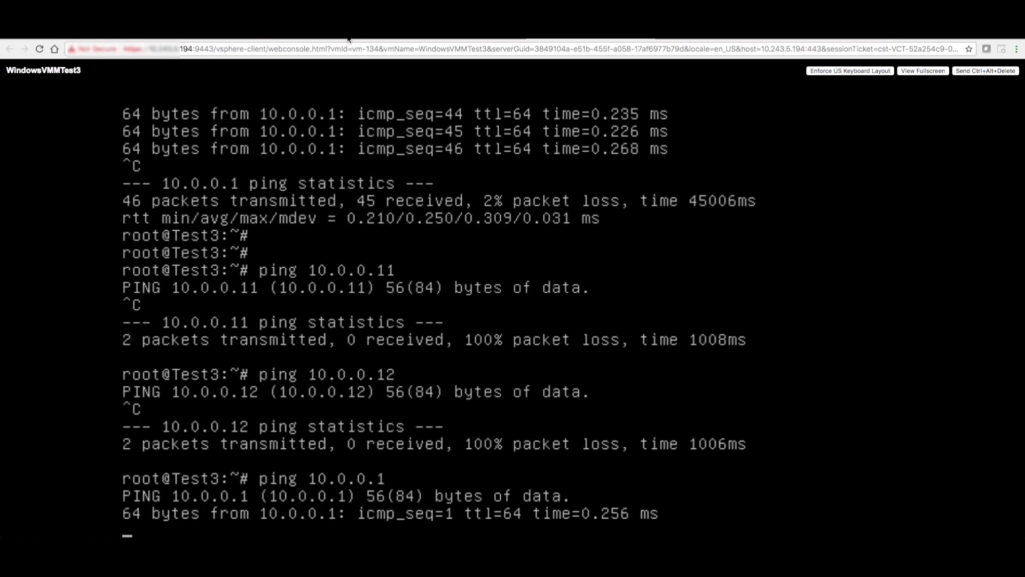
key(ctrl+c)
key(Up)
key(BackSpace)
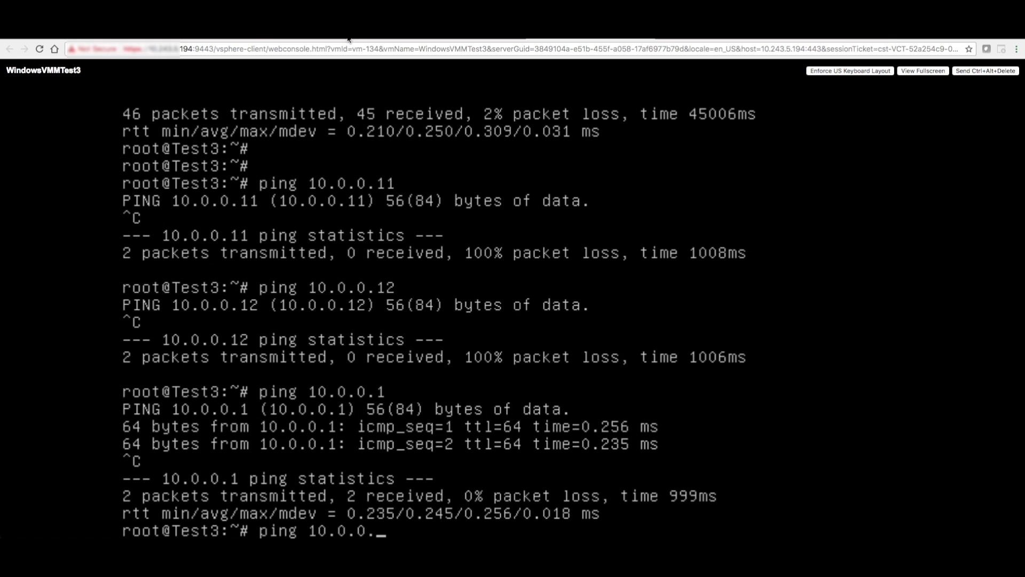
text(13)
key(Return)
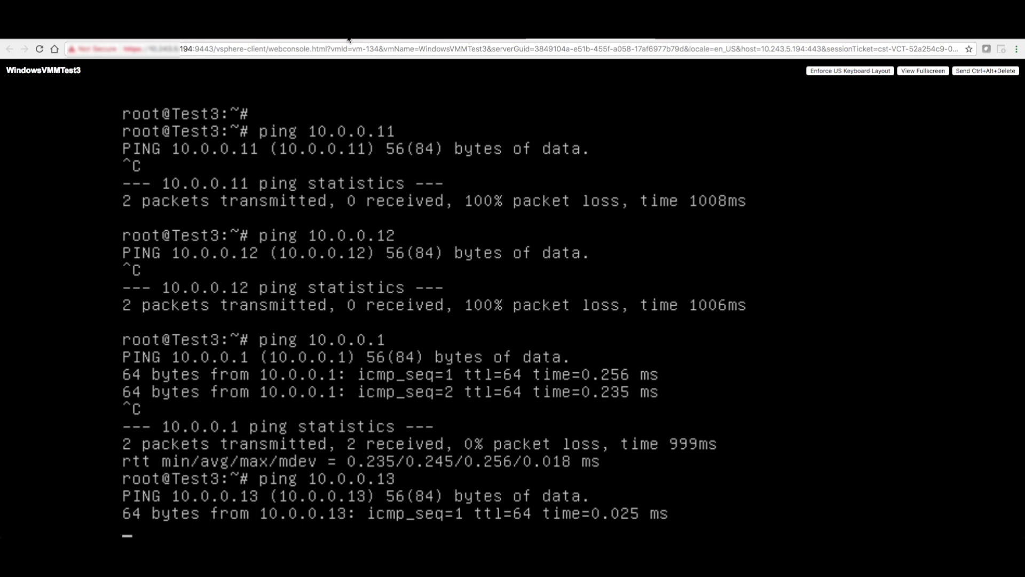
key(ctrl+c)
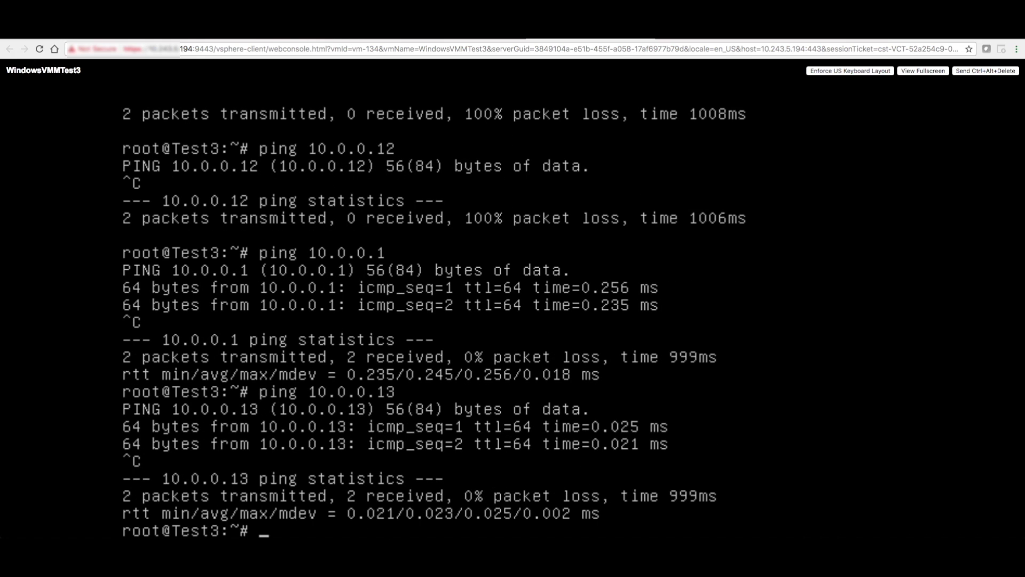
key(ctrl+Tab)
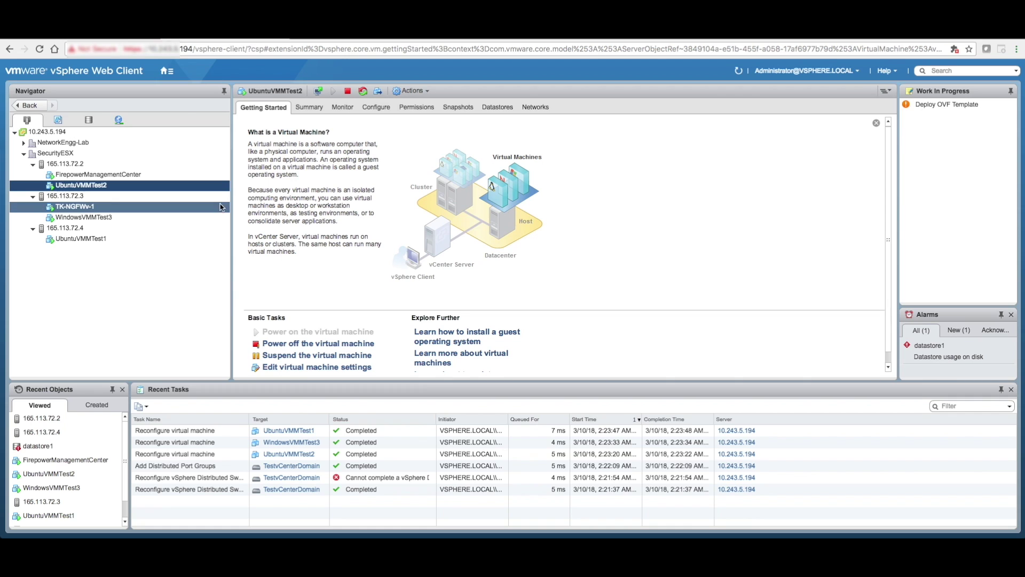
key(ctrl+Tab)
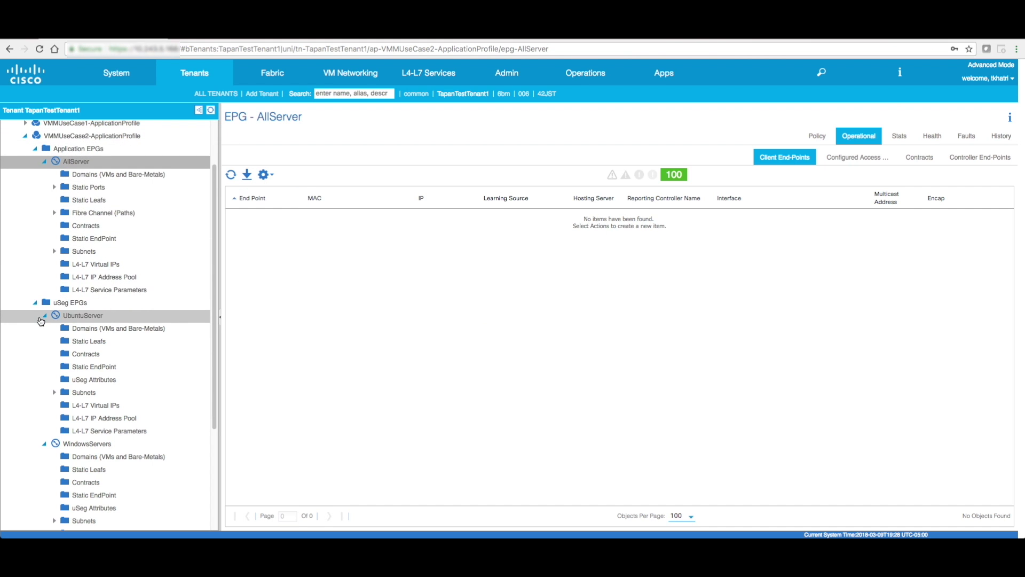
click(45, 315)
click(45, 329)
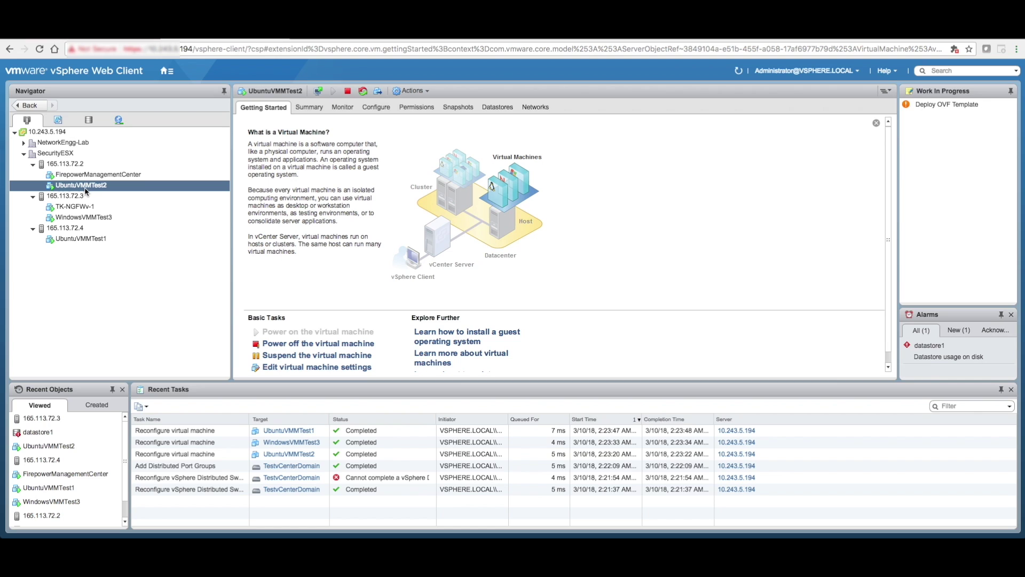
Rename UbuntuVMMTest2 to Qurantine-VMMTest2 by replacing 'Ubuntu' with 'Qurantine-'
right_click(78, 188)
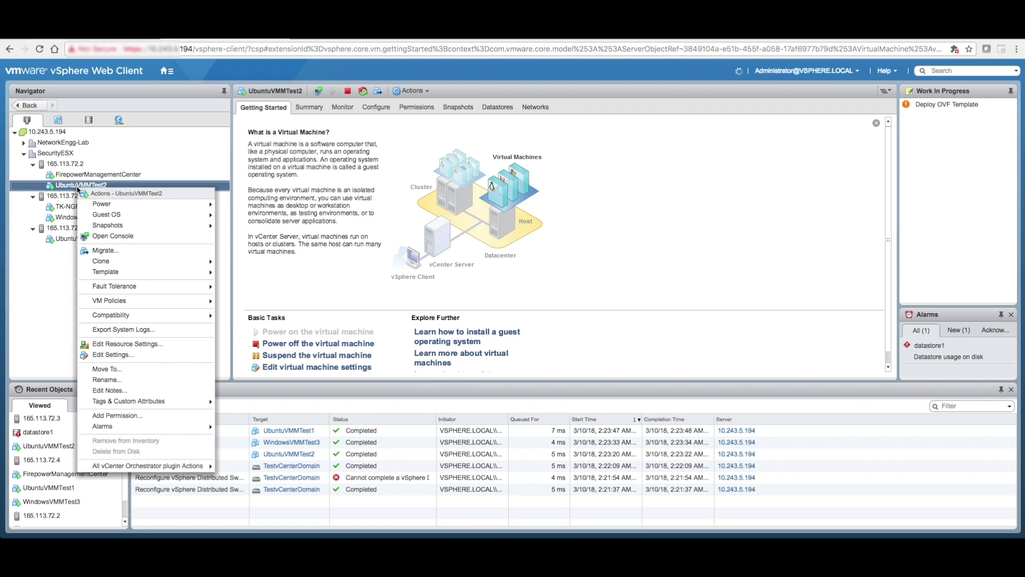
click(107, 379)
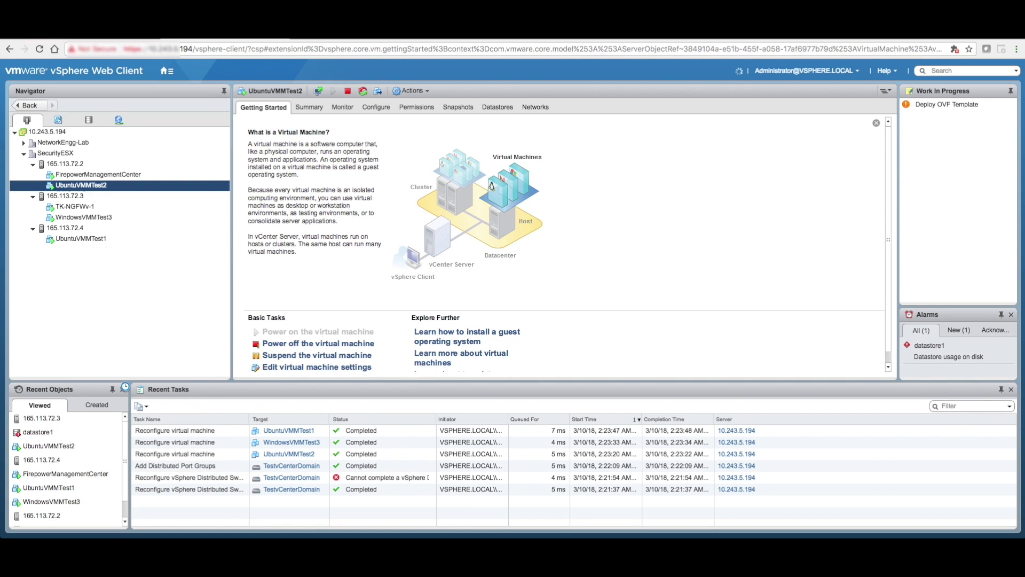
click(430, 295)
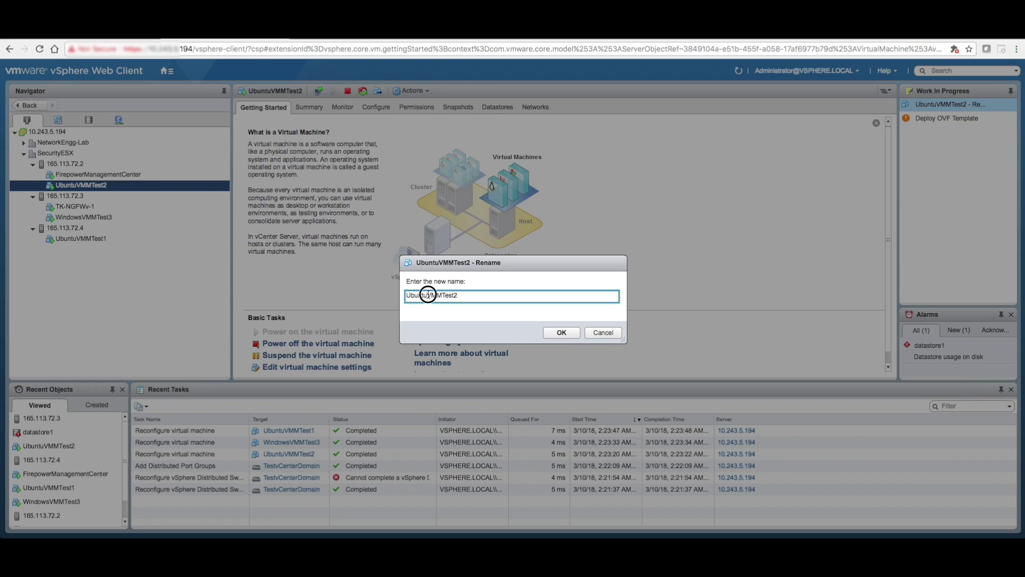
drag(426, 295, 388, 295)
text(C)
key(BackSpace)
text(Qurantine-)
click(570, 337)
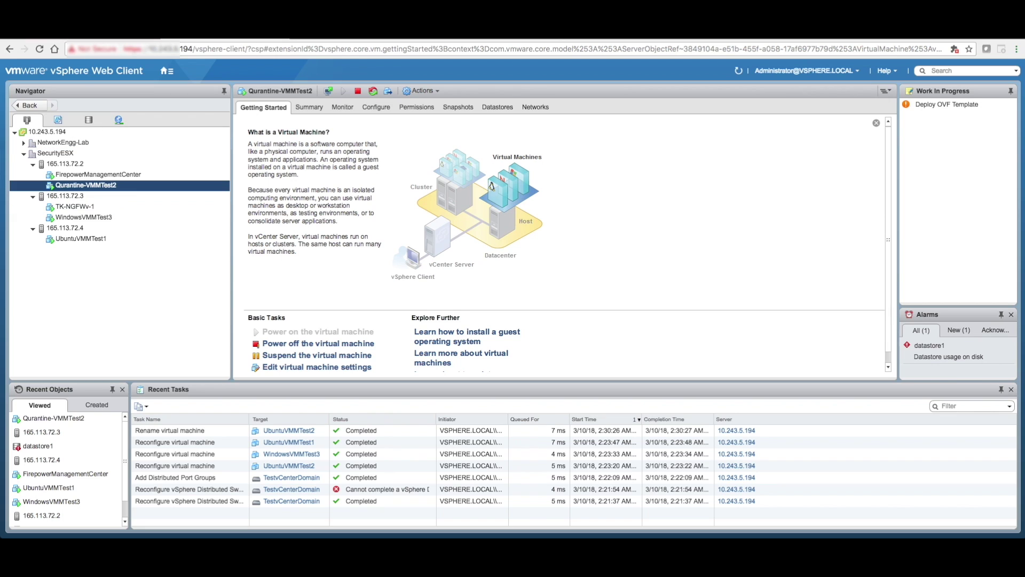
In the UbuntuVMMTest1 console, stop the running ping and ping 10.0.0.12, now failing
key(ctrl+Tab)
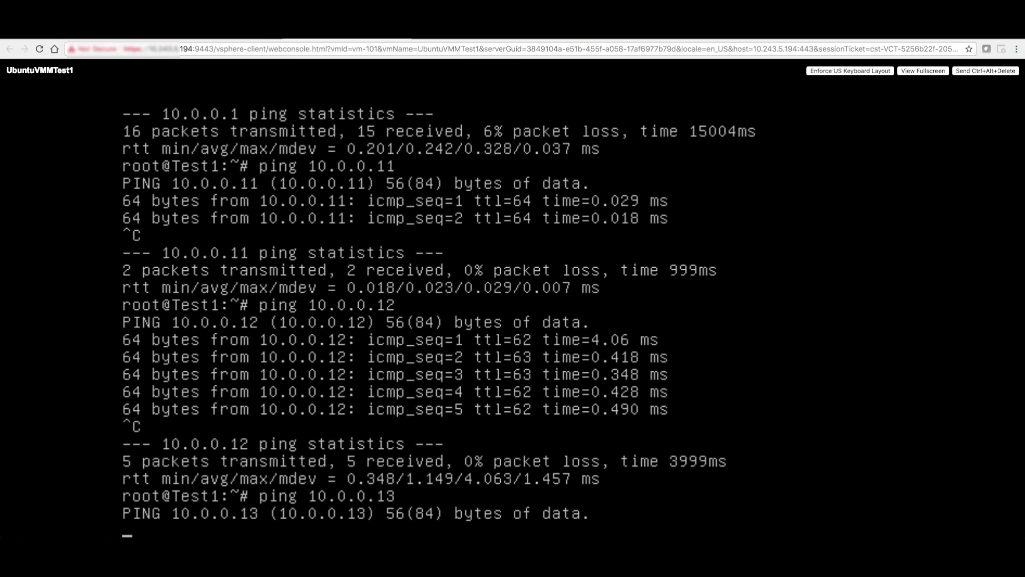
key(ctrl+c)
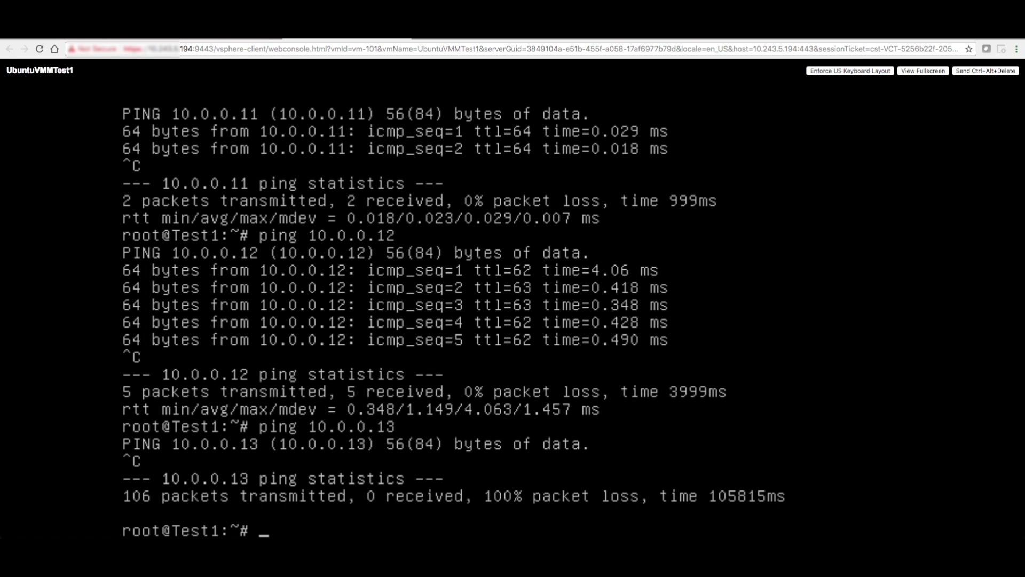
key(Up)
key(BackSpace)
text(1)
key(BackSpace)
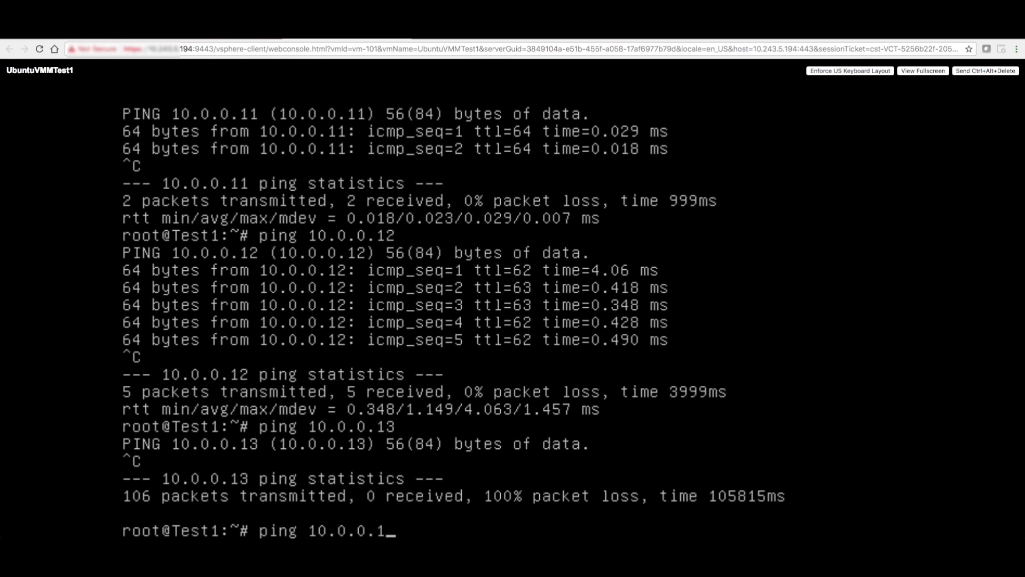
text(2)
key(Return)
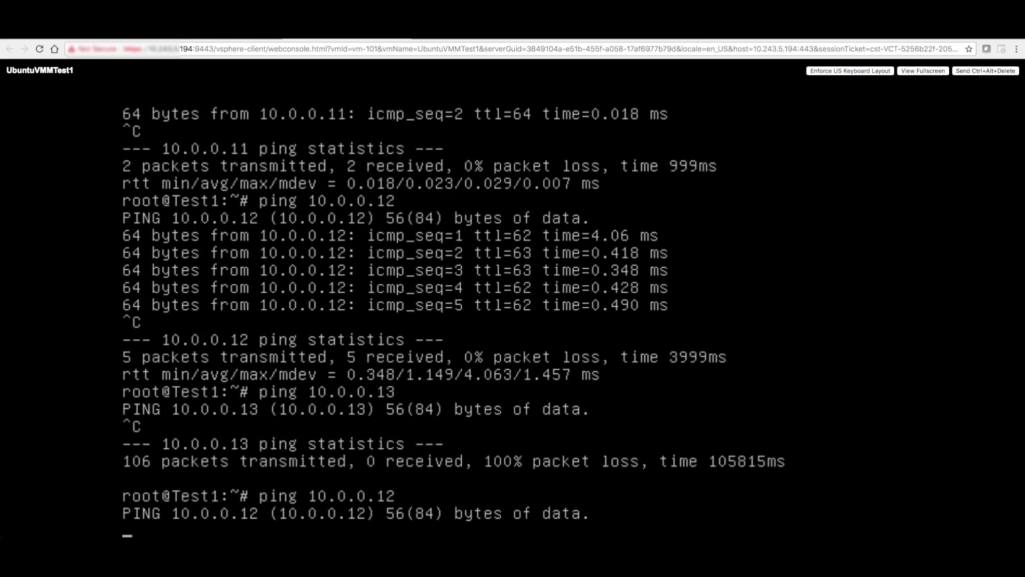
Ping 10.0.0.13 and confirm it also gets 100% packet loss
key(ctrl+c)
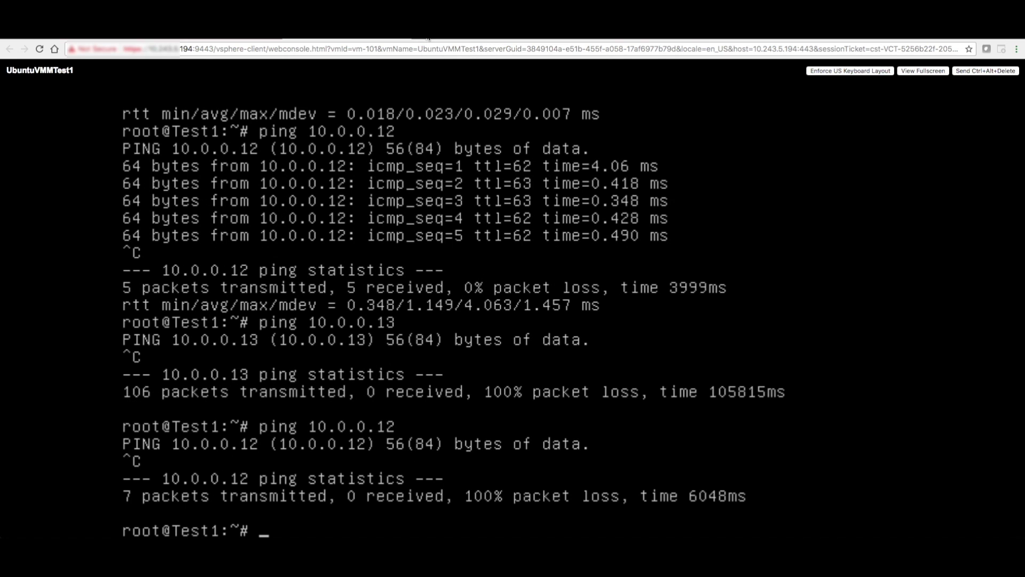
key(Up)
key(BackSpace)
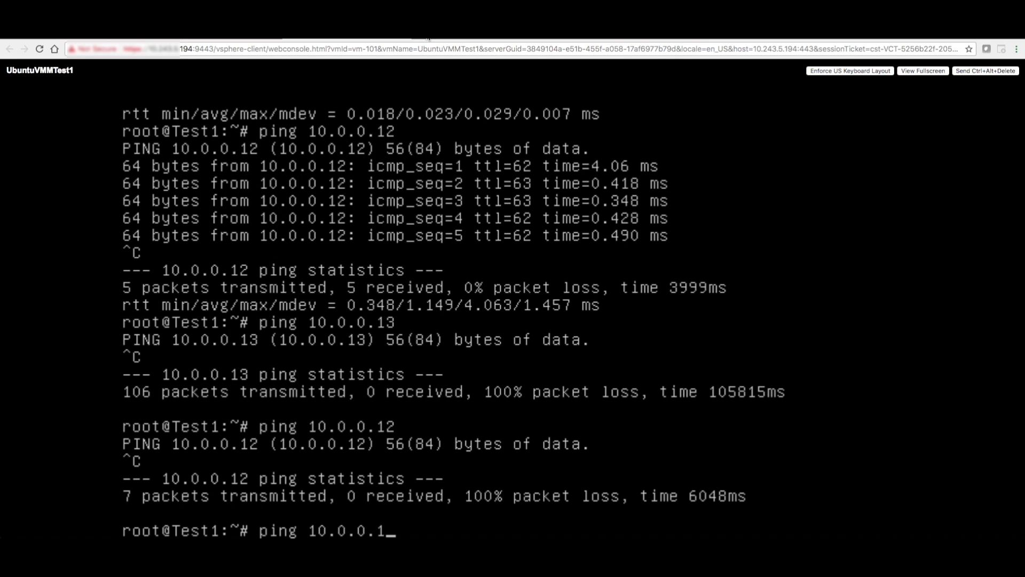
text(3)
key(Return)
key(ctrl+c)
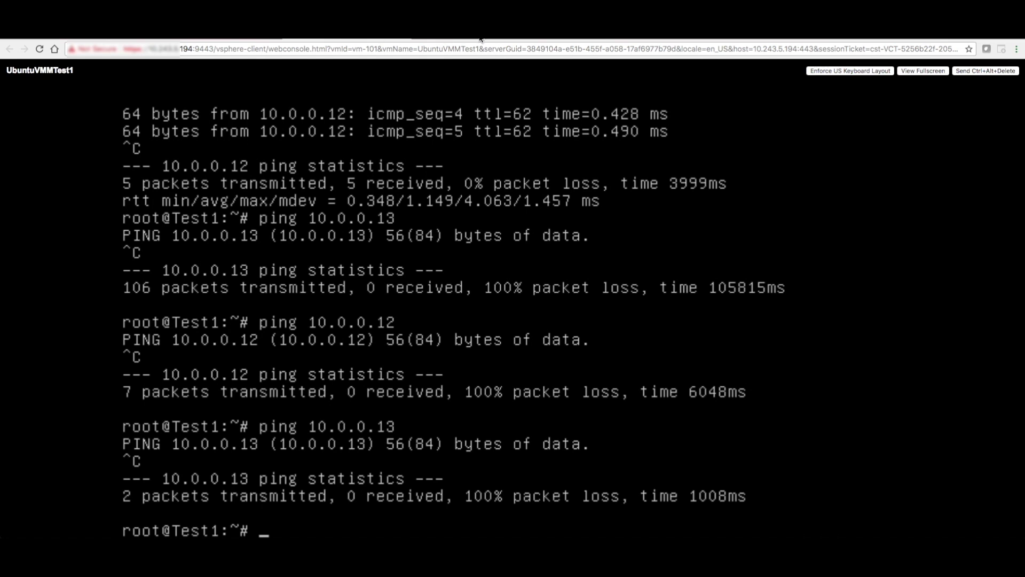
click(223, 39)
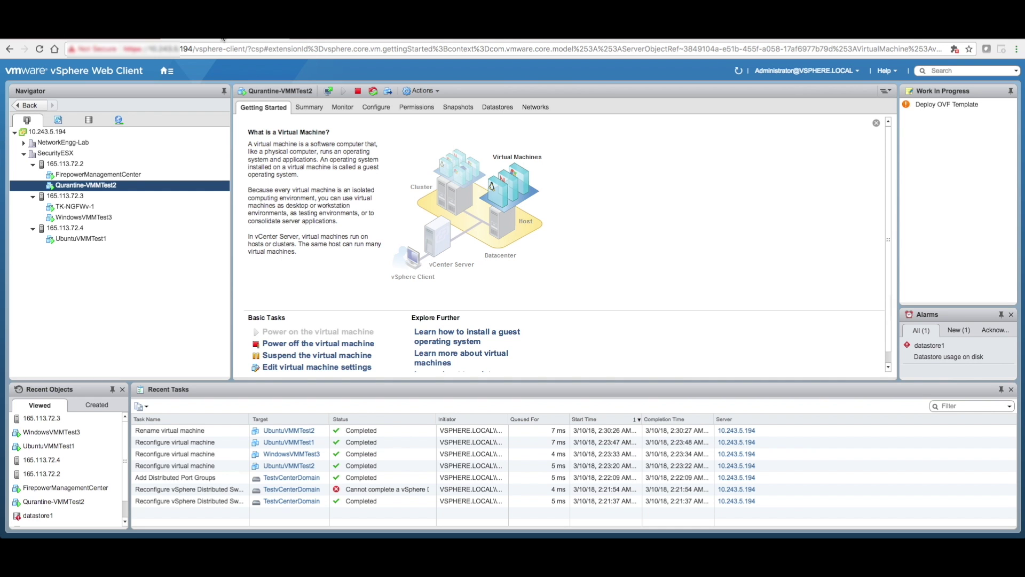
Bring up the Actions menu for the Qurantine-VMMTest2 virtual machine in the Navigator
right_click(84, 188)
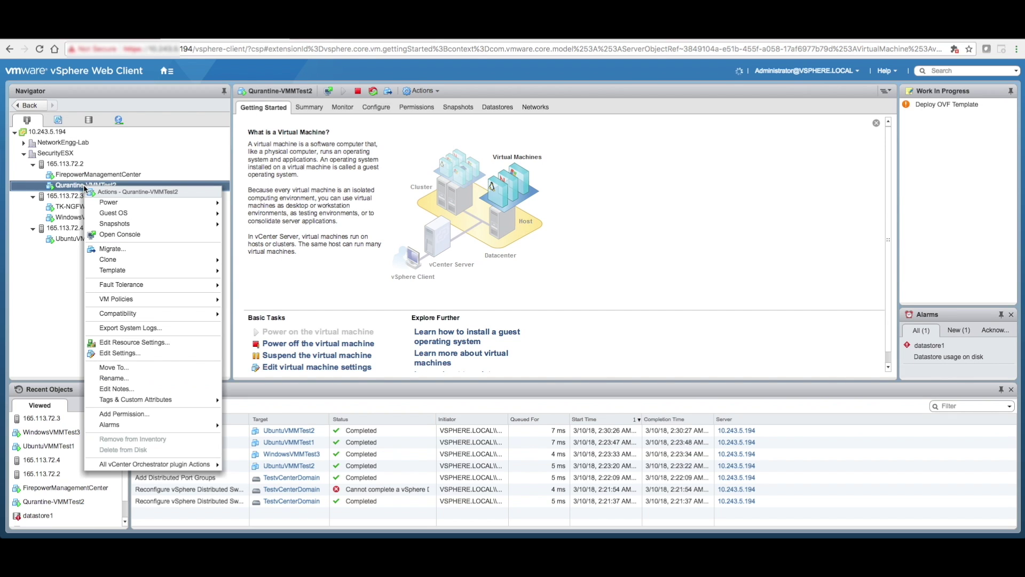